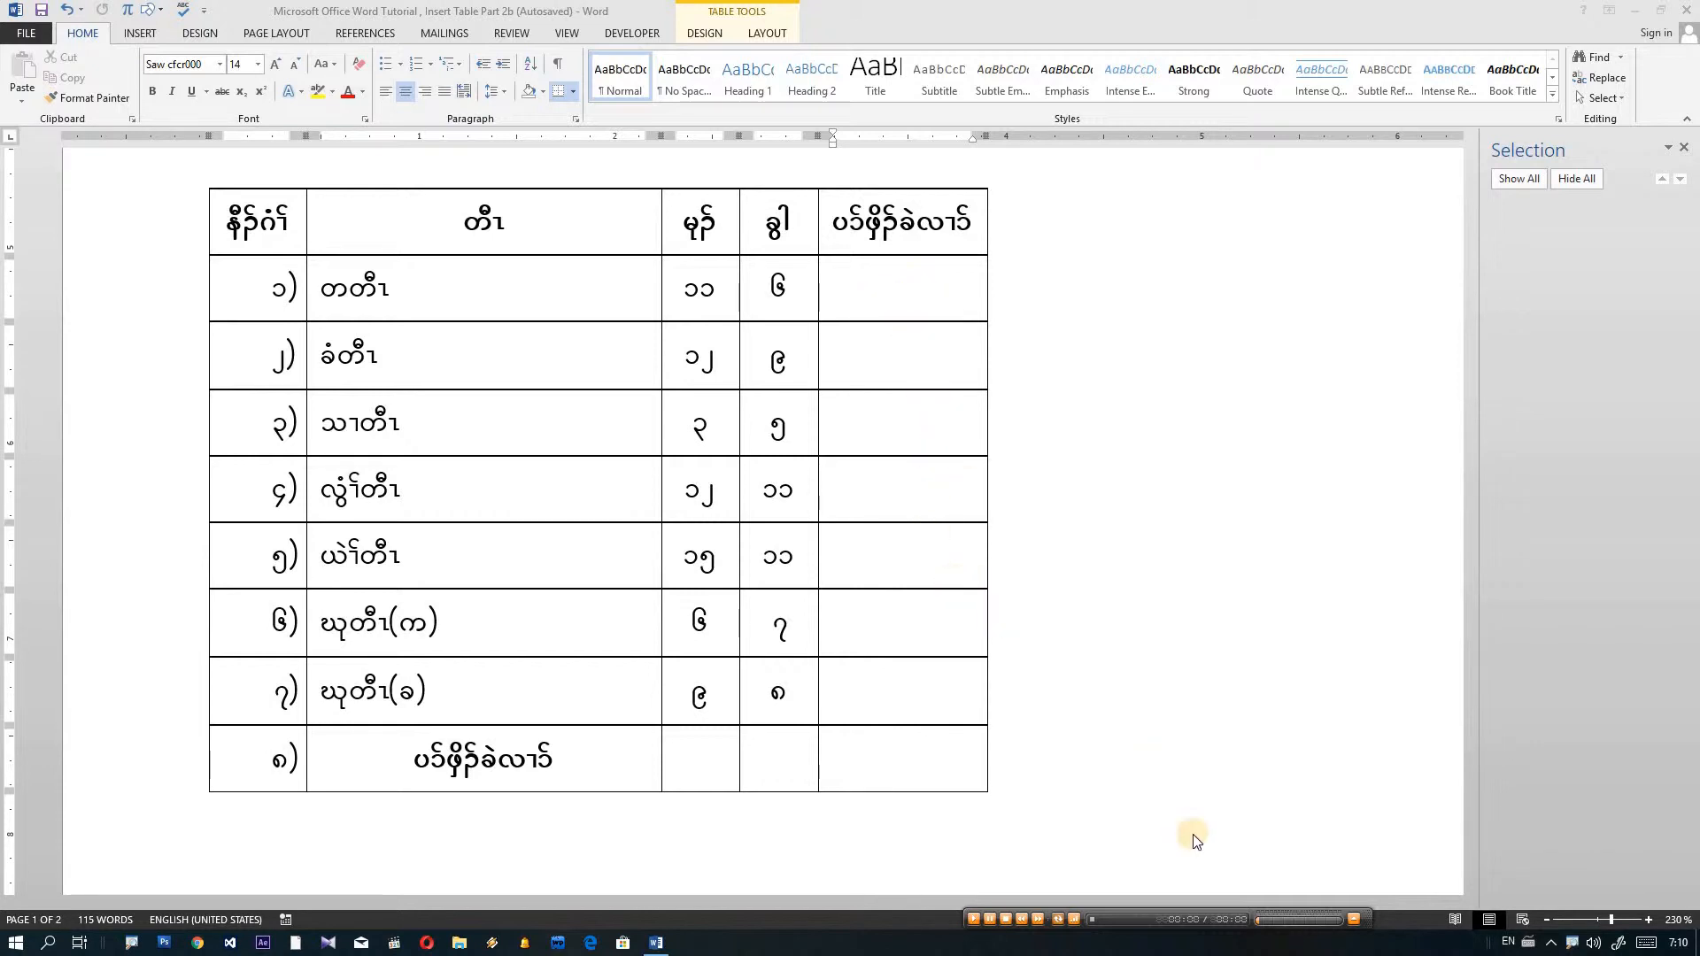
Insert the formula =SUM(LEFT) in the total column's cell of the first data row.
{"action": "left_click", "coordinate": [974, 919]}
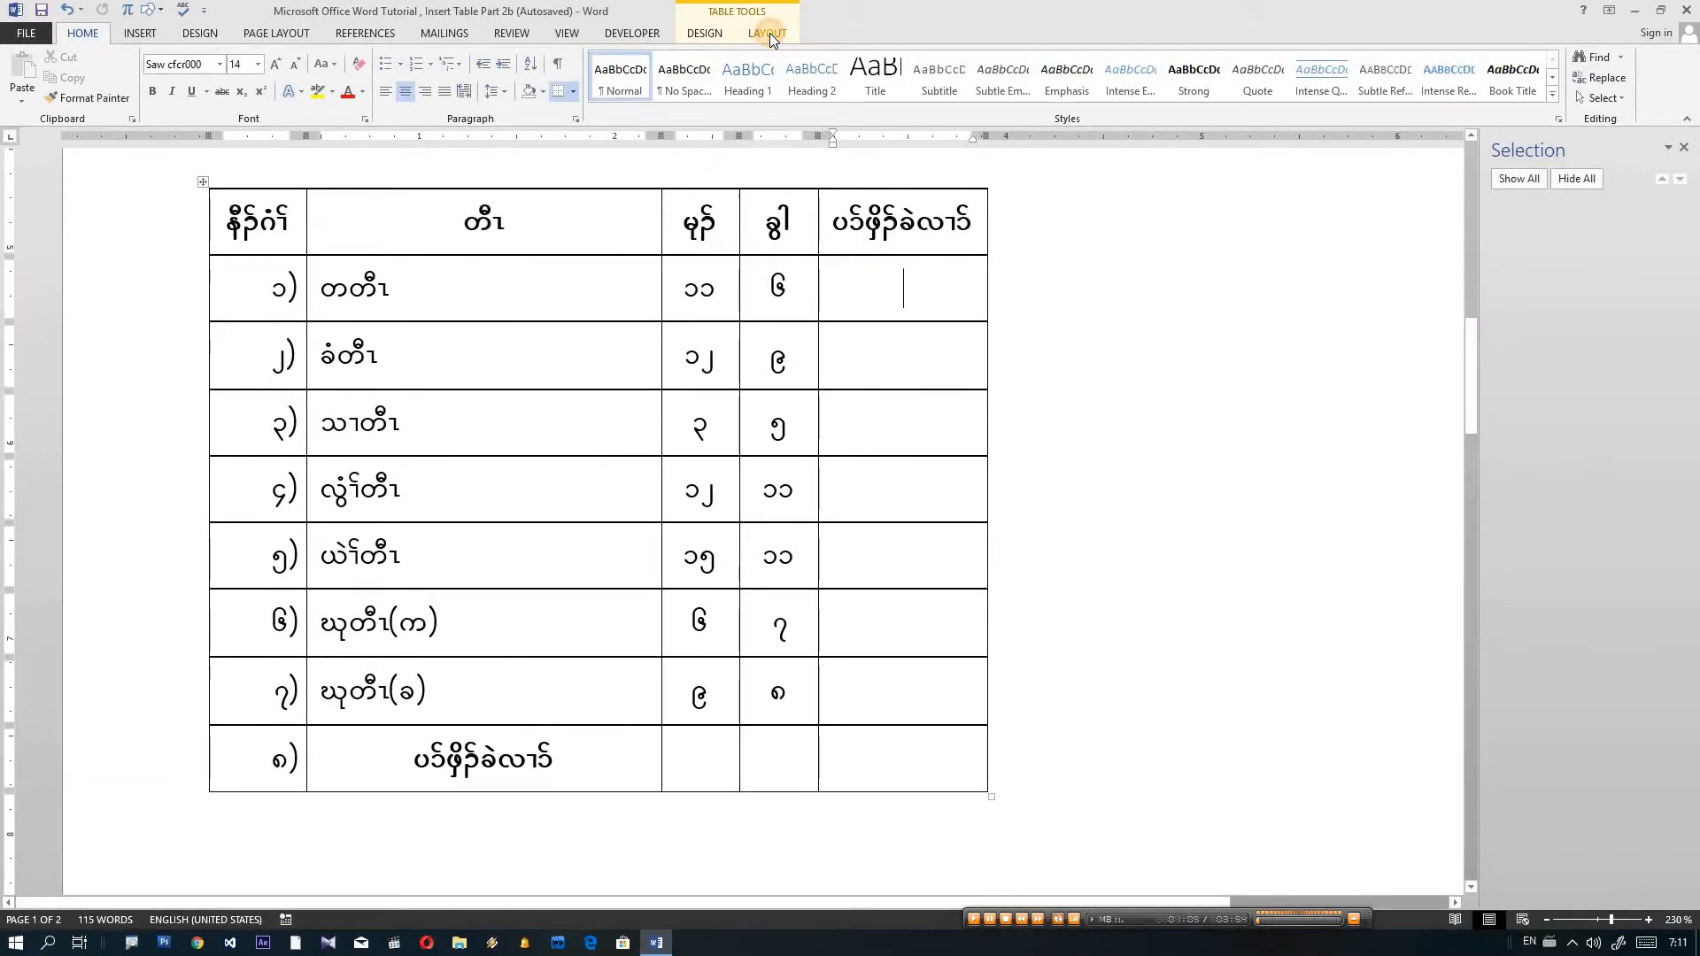
{"action": "left_click", "coordinate": [768, 68]}
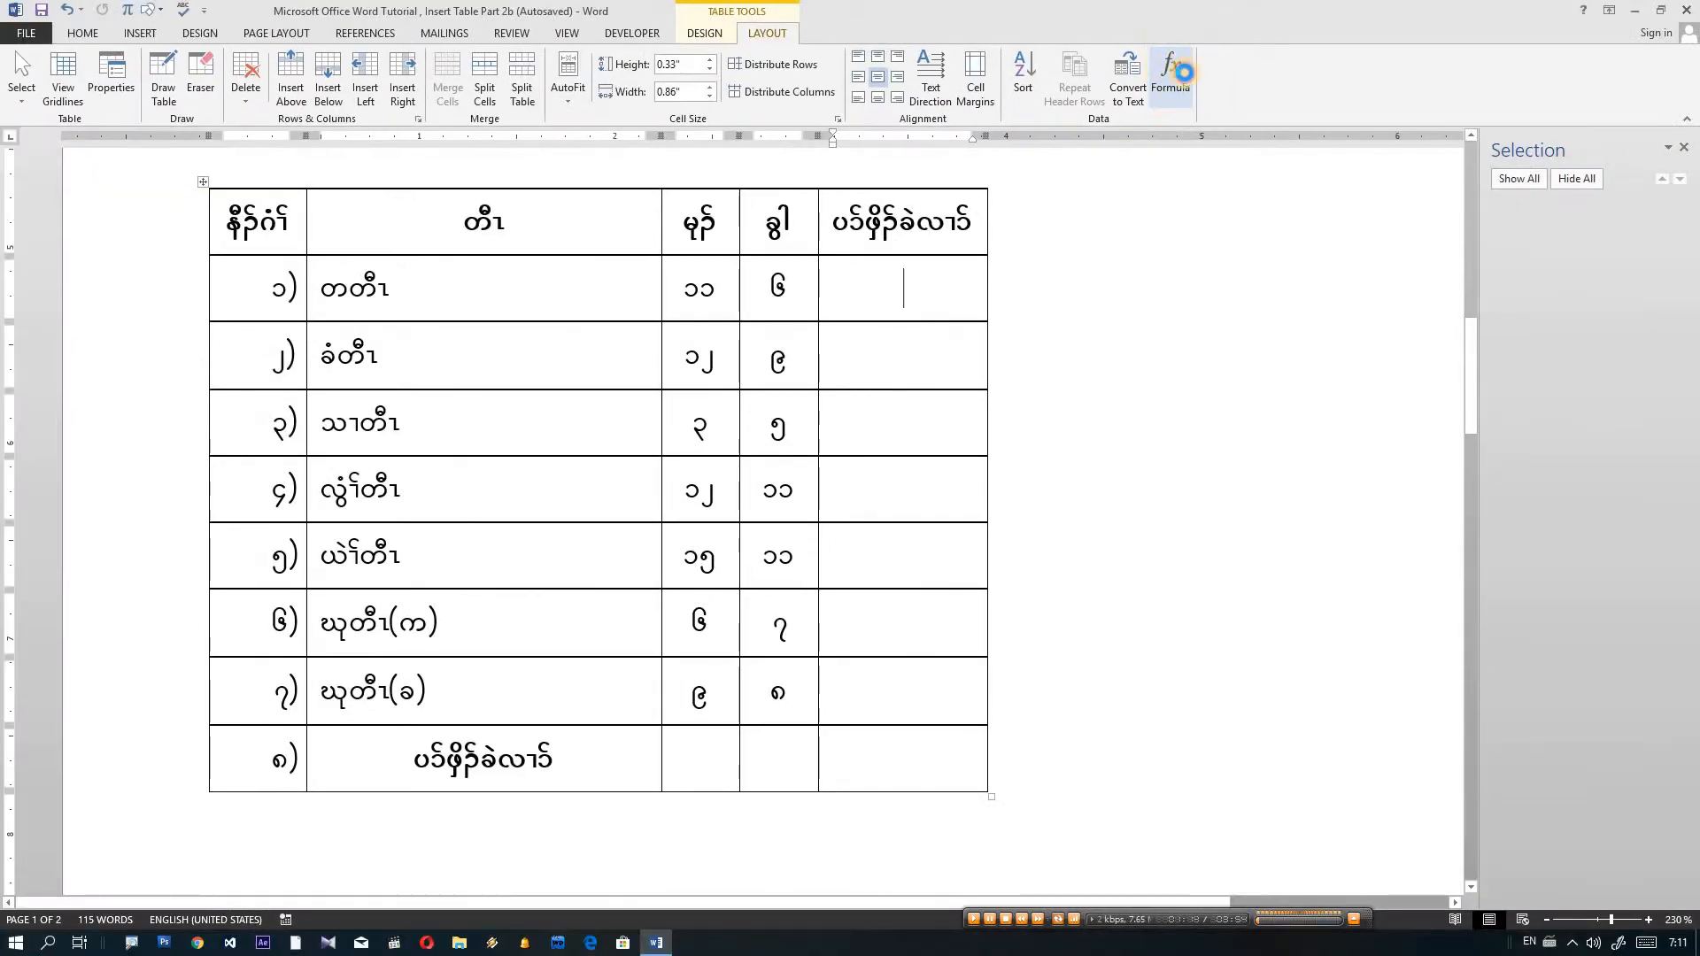
{"action": "left_click", "coordinate": [1181, 150]}
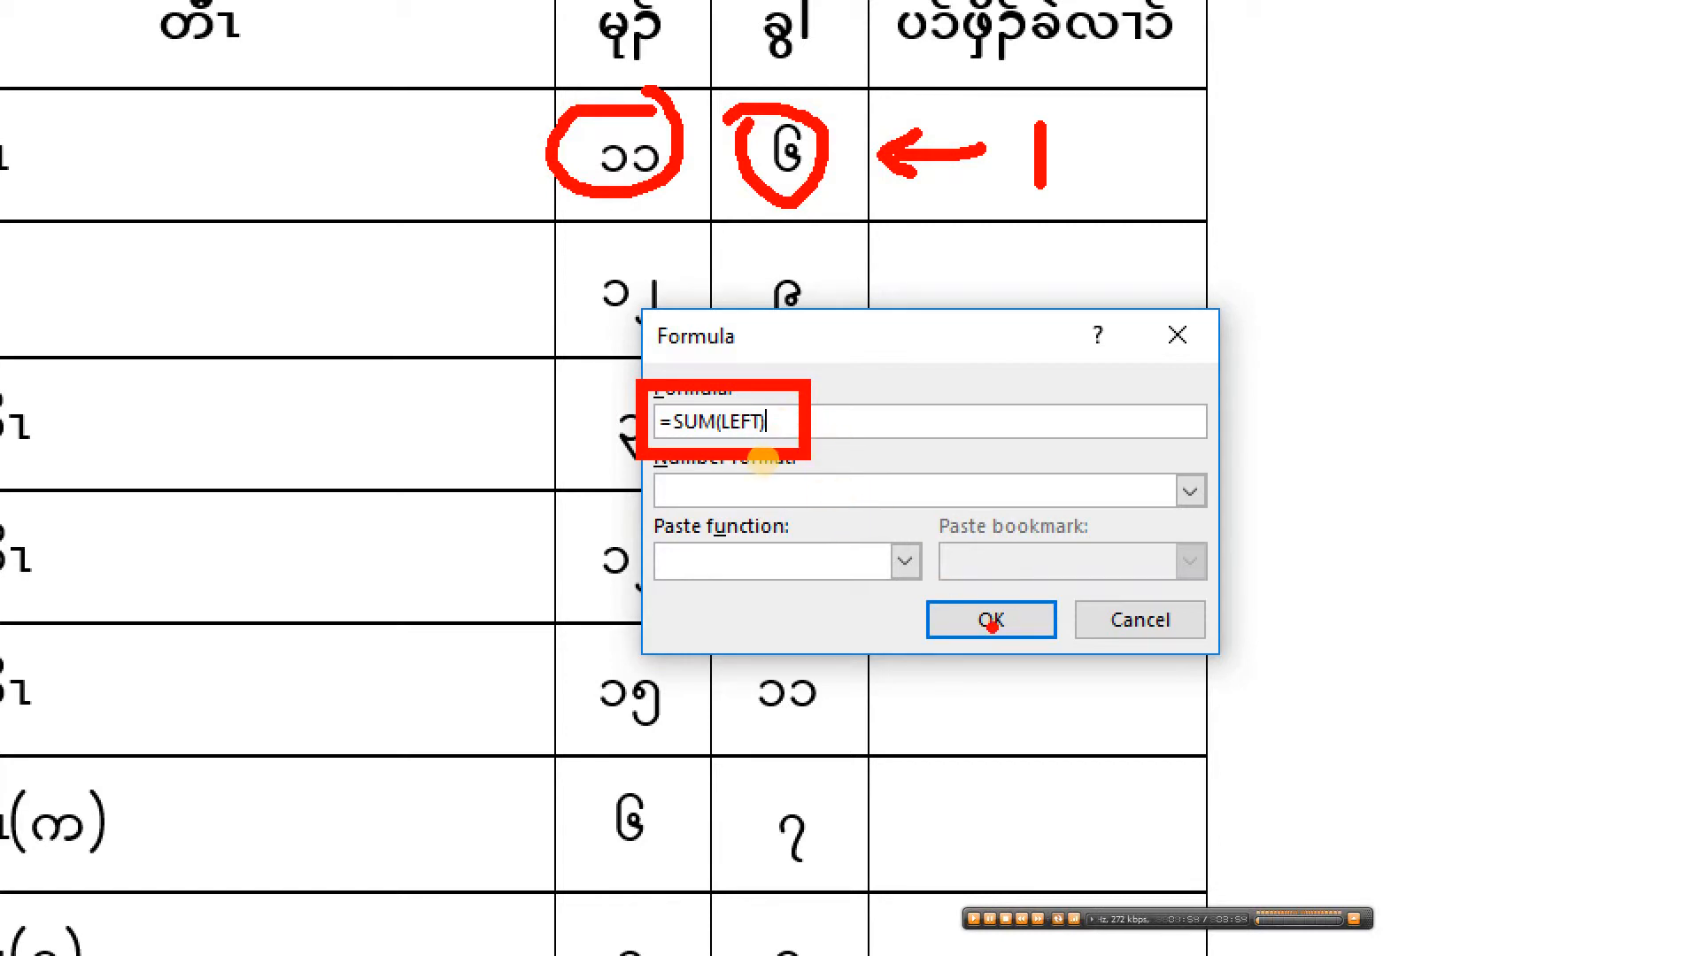
{"action": "mouse_move", "coordinate": [797, 461]}
{"action": "left_mouse_down"}
{"action": "mouse_move", "coordinate": [943, 602]}
{"action": "mouse_move", "coordinate": [916, 588]}
{"action": "mouse_move", "coordinate": [964, 611]}
{"action": "mouse_move", "coordinate": [916, 677]}
{"action": "mouse_move", "coordinate": [1049, 609]}
{"action": "left_mouse_up"}
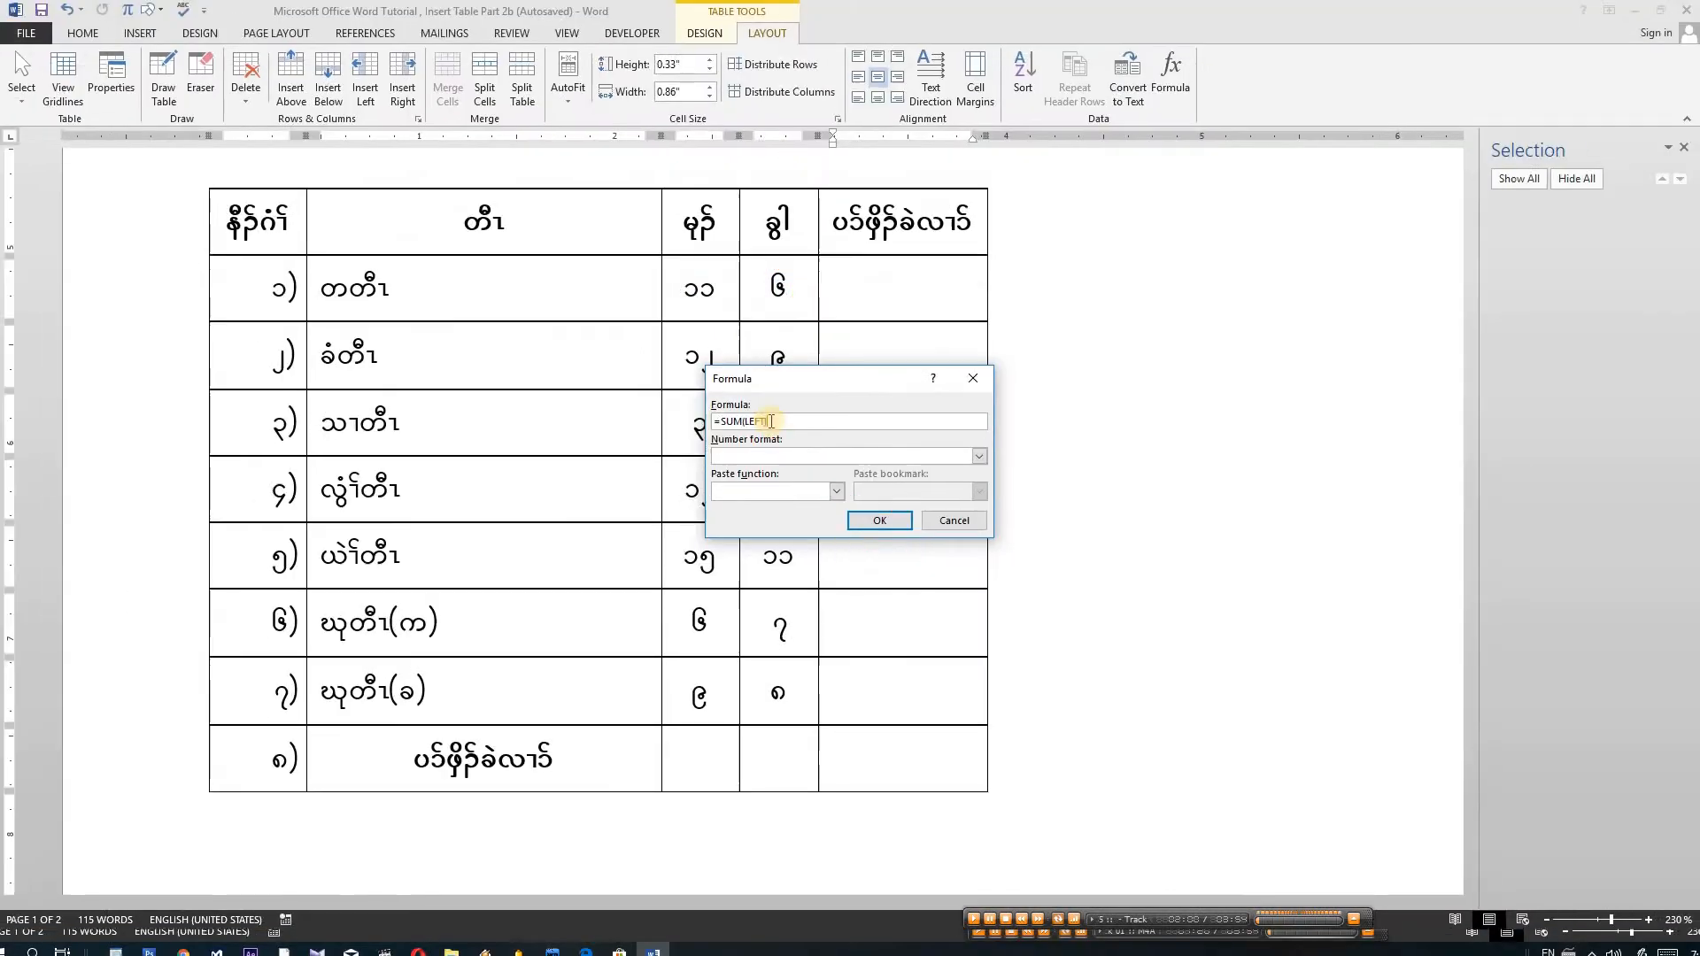
{"action": "left_click", "coordinate": [871, 519]}
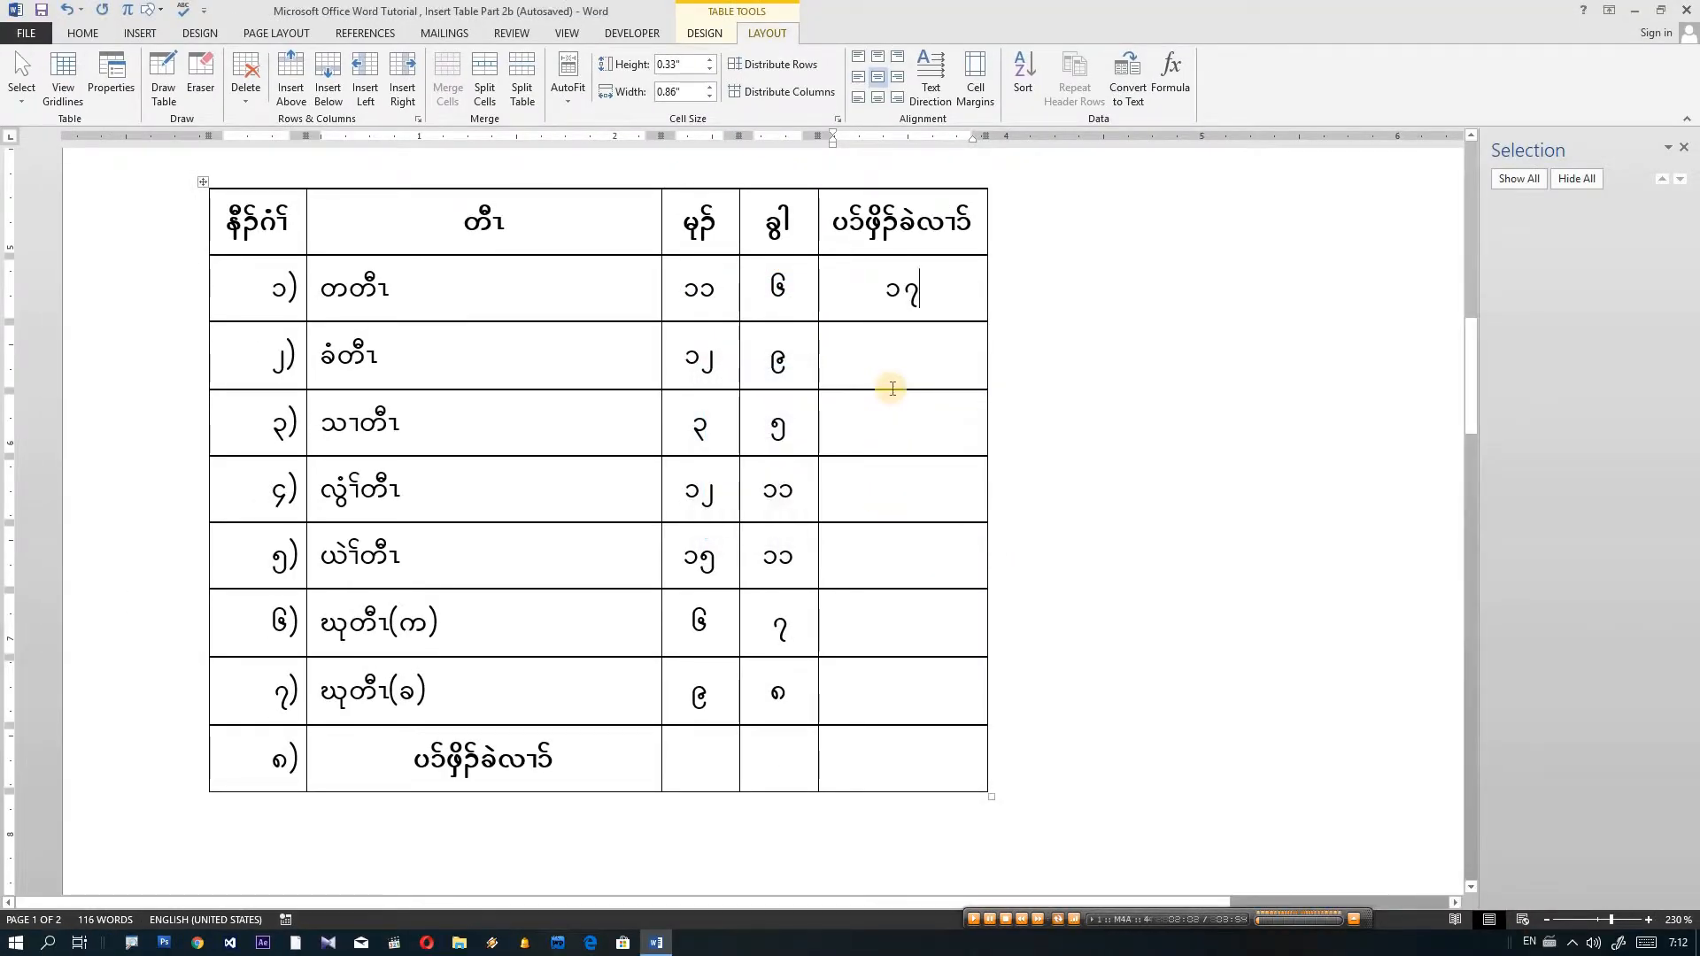
Insert a formula in the second data row's total cell, replacing the suggested function argument to give =SUM(LEFT).
{"action": "left_click", "coordinate": [903, 356]}
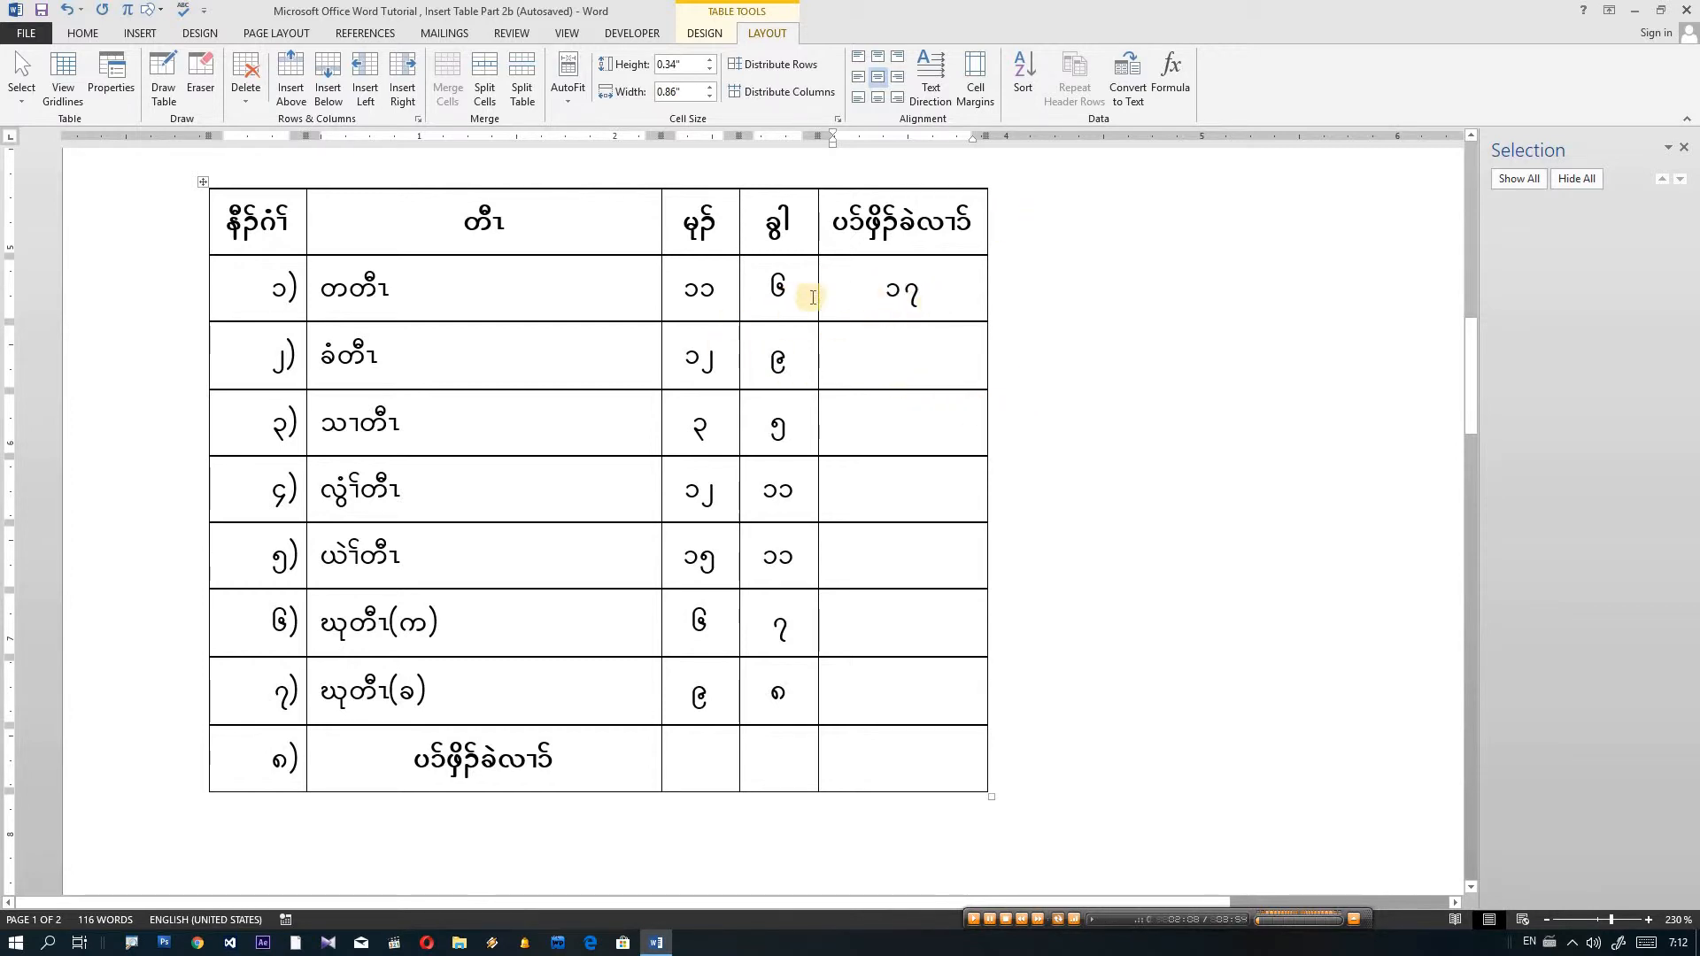
{"action": "left_click", "coordinate": [1173, 84]}
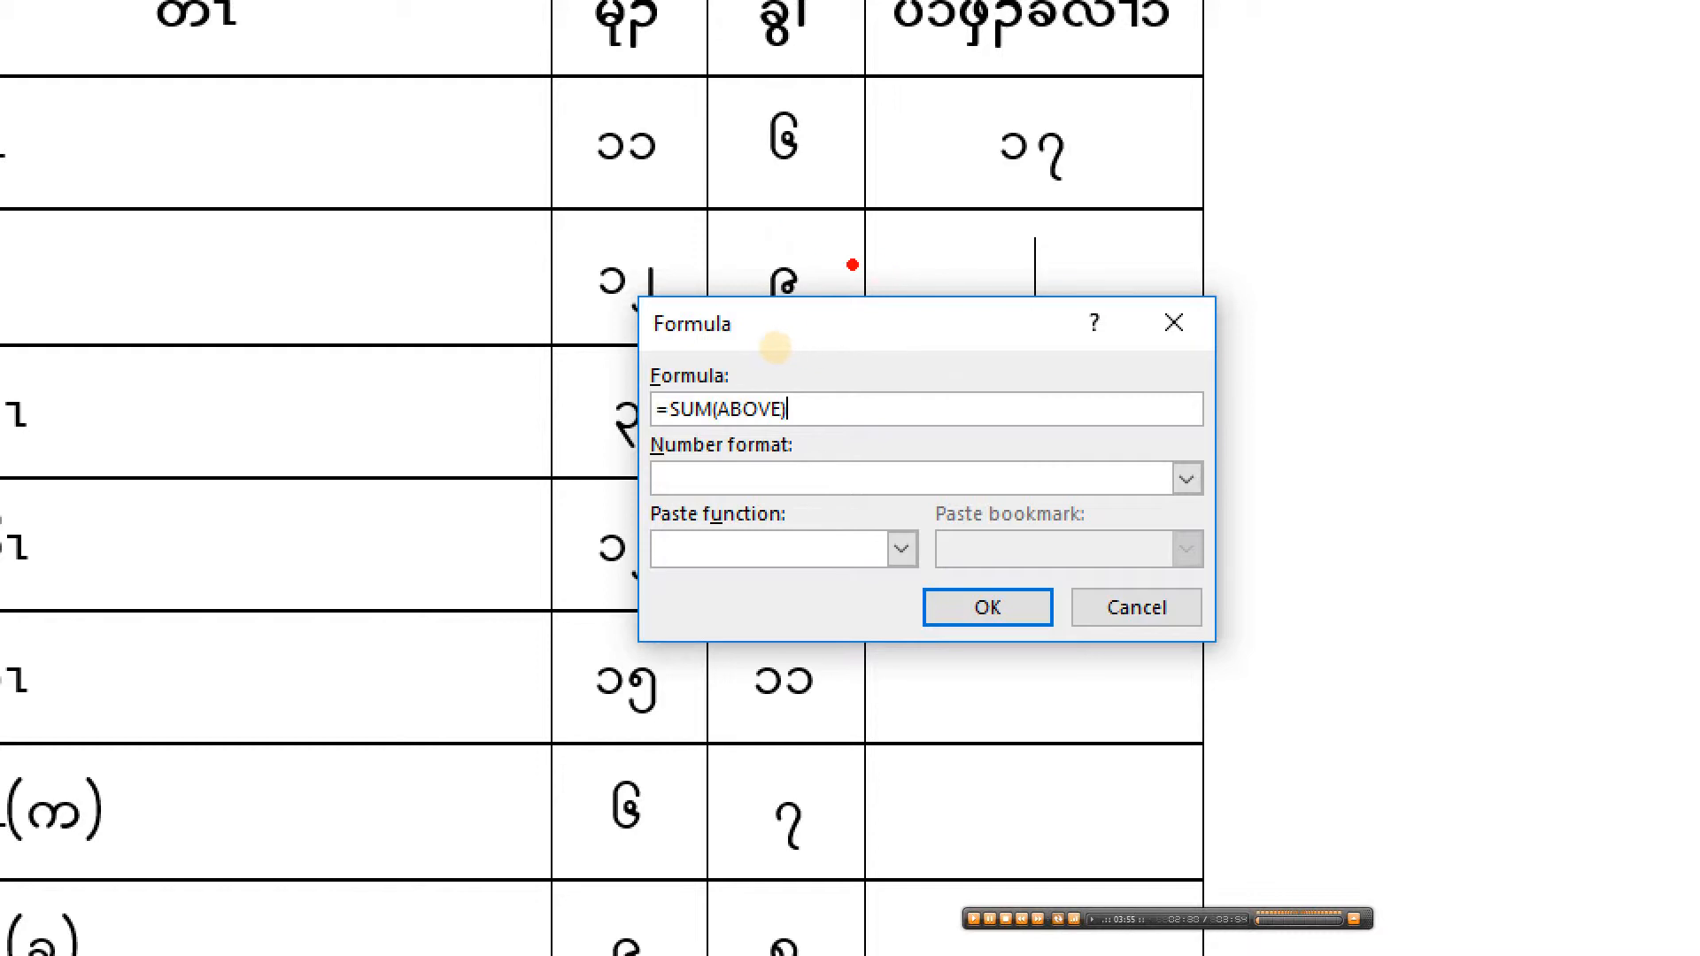
{"action": "mouse_move", "coordinate": [760, 237]}
{"action": "left_mouse_down"}
{"action": "mouse_move", "coordinate": [779, 311]}
{"action": "mouse_move", "coordinate": [763, 228]}
{"action": "left_mouse_up"}
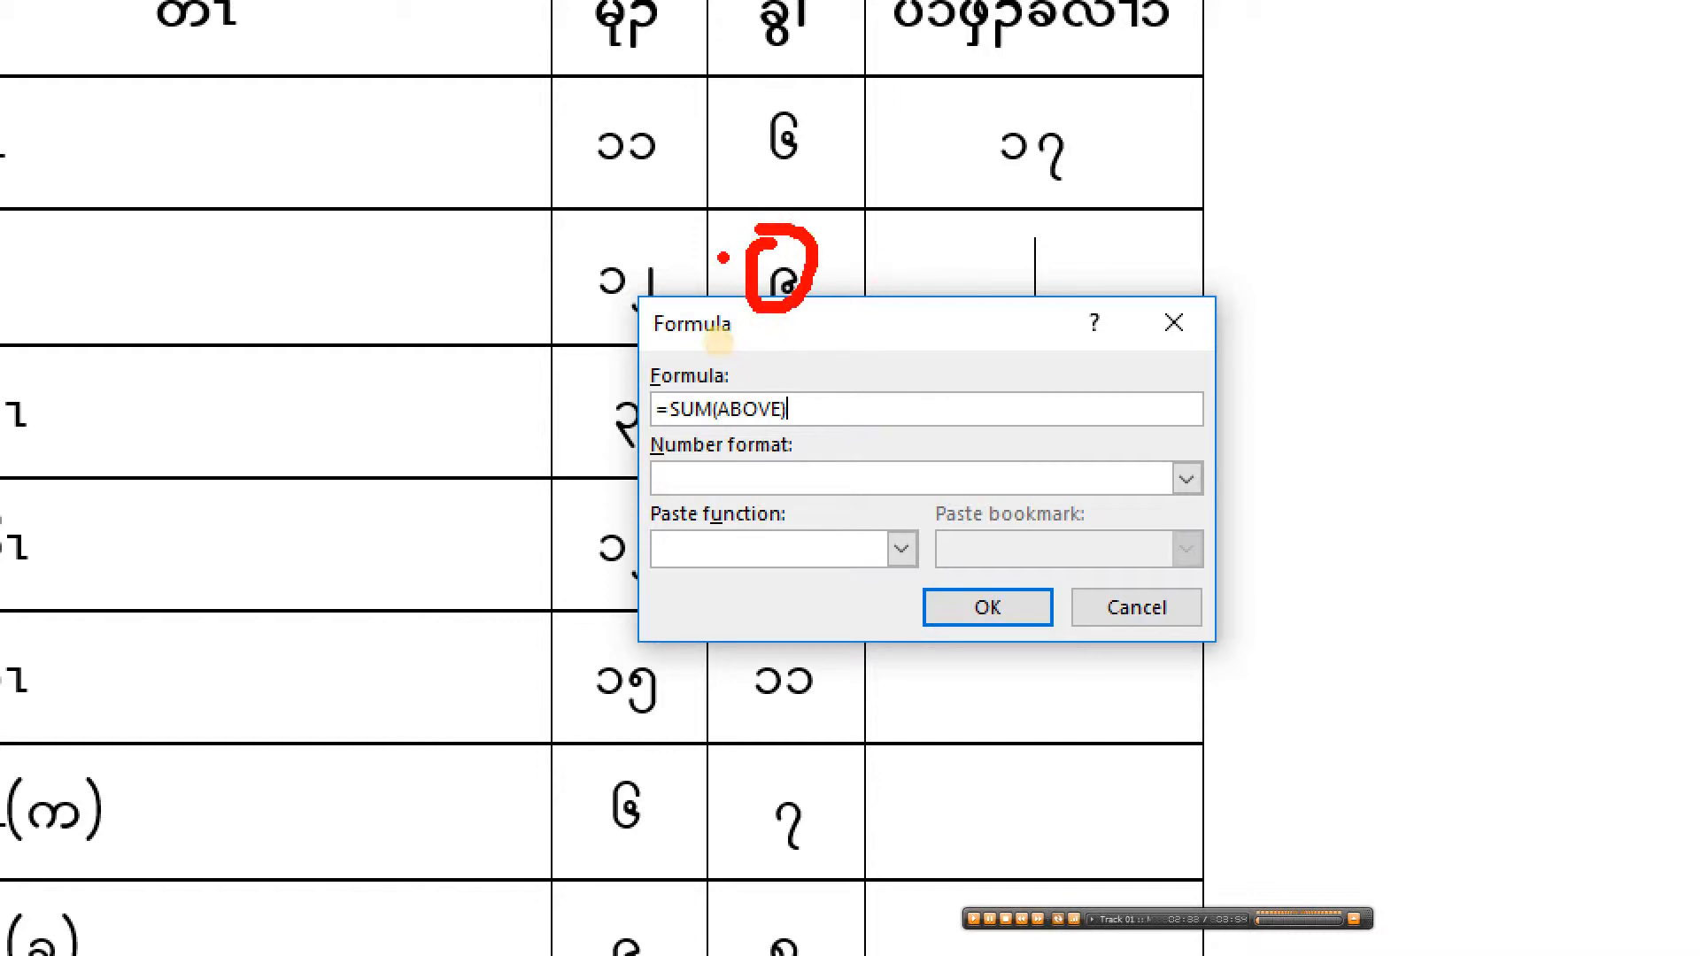
{"action": "mouse_move", "coordinate": [560, 285]}
{"action": "left_mouse_down"}
{"action": "mouse_move", "coordinate": [651, 244]}
{"action": "mouse_move", "coordinate": [659, 212]}
{"action": "left_mouse_up"}
{"action": "mouse_move", "coordinate": [996, 250]}
{"action": "left_mouse_down"}
{"action": "mouse_move", "coordinate": [871, 244]}
{"action": "mouse_move", "coordinate": [886, 273]}
{"action": "left_mouse_up"}
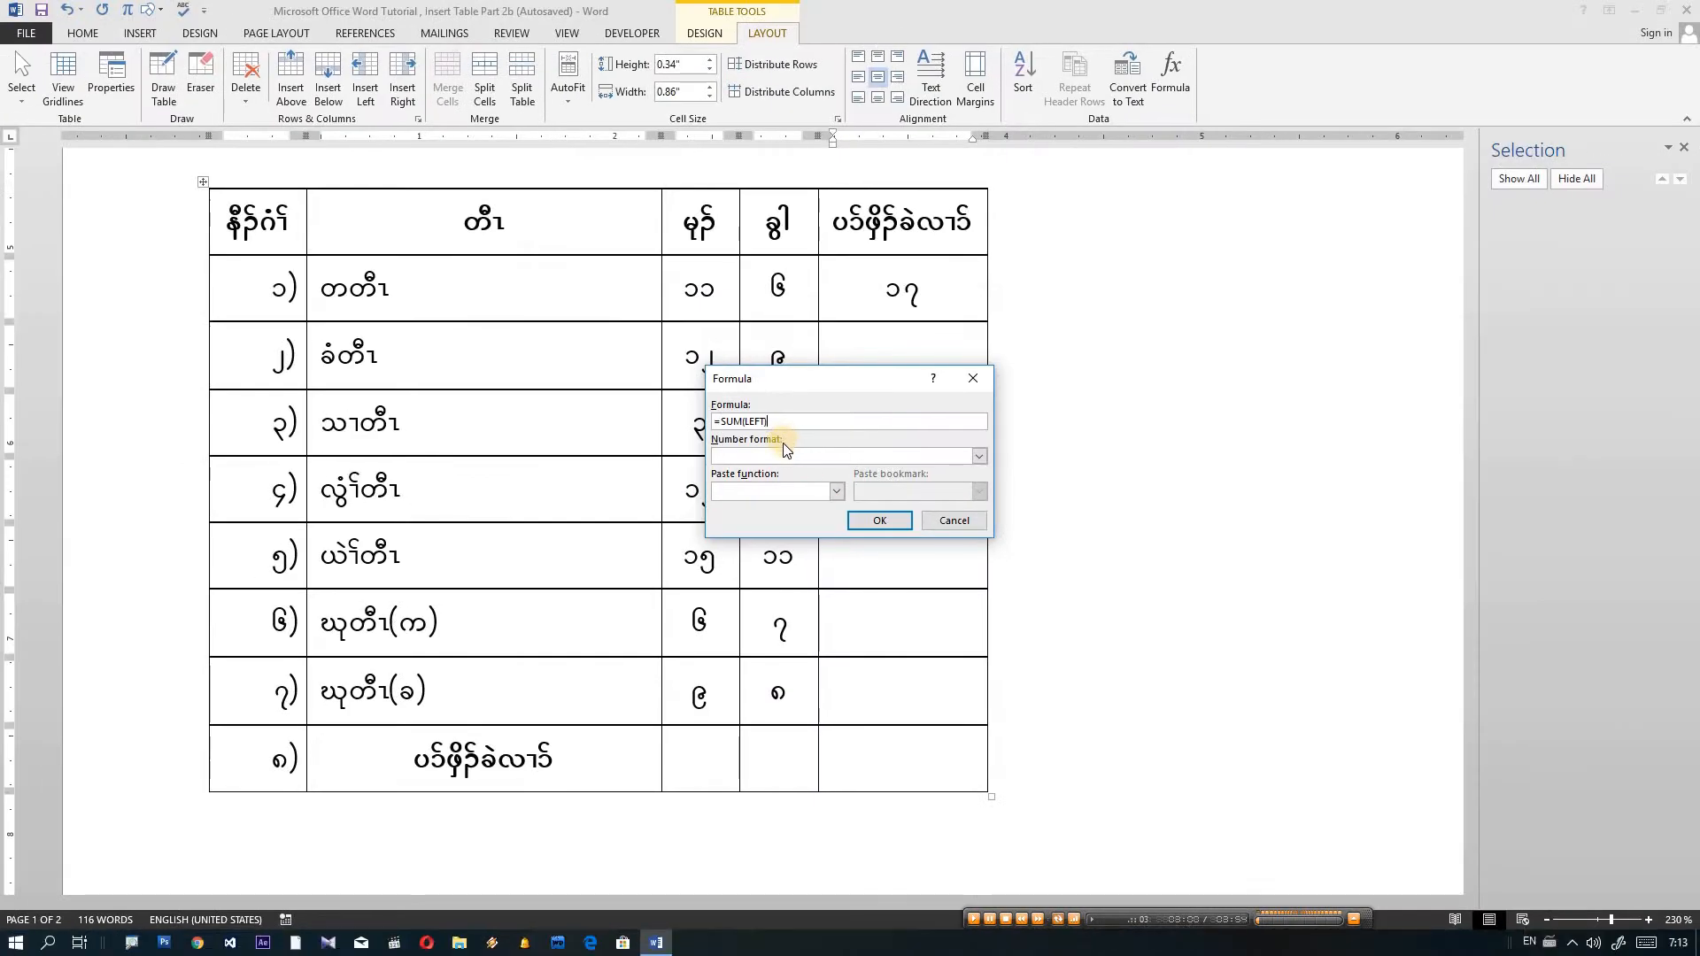
{"action": "left_click", "coordinate": [865, 521]}
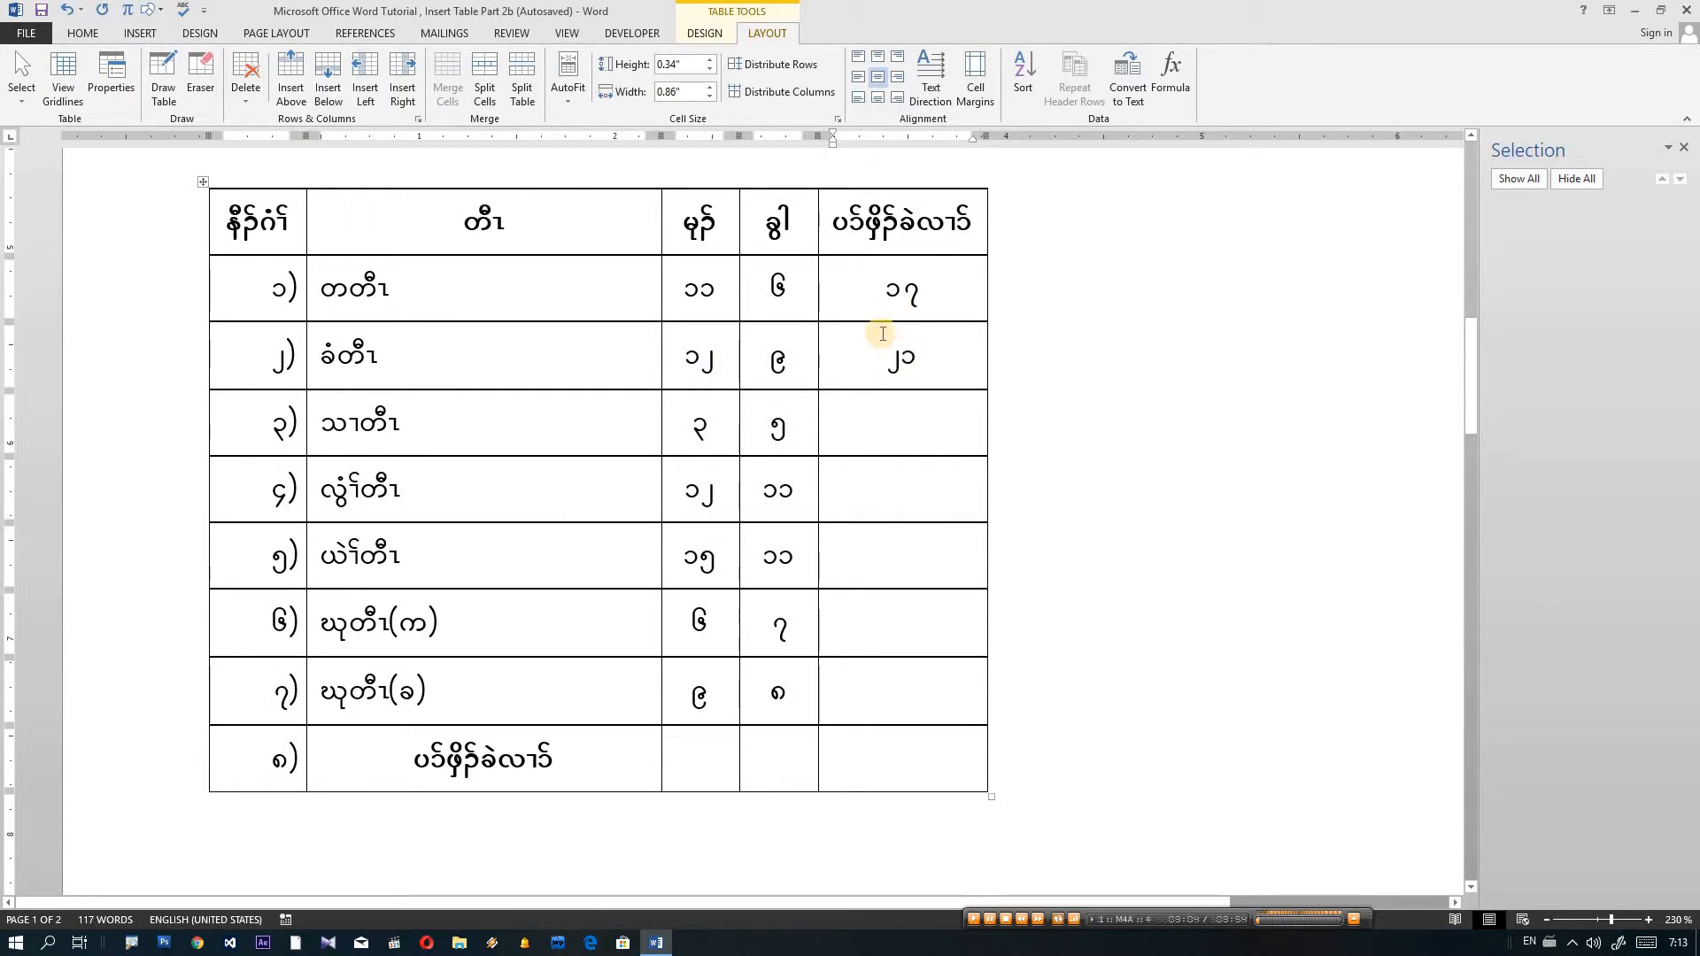
Examine the lettered and numbered reference grid below the table, marking column A with a circle and a downward arrow.
{"action": "left_click", "coordinate": [911, 420]}
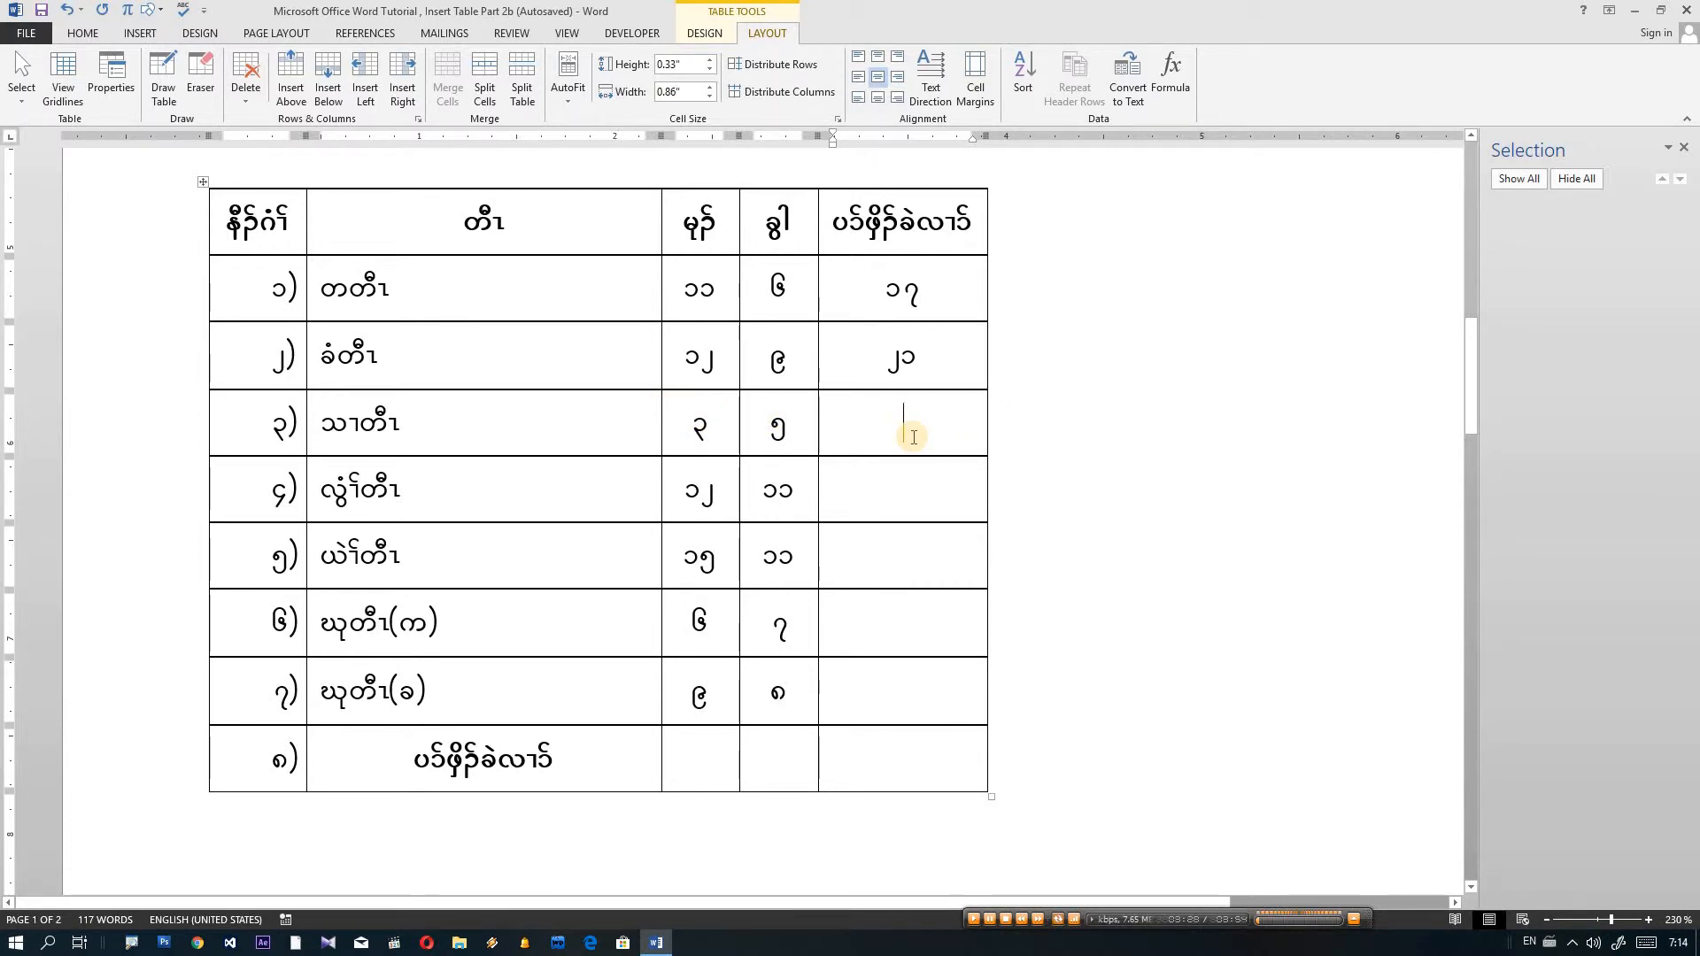
{"action": "scroll", "coordinate": [913, 436], "scroll_direction": "down", "scroll_amount": 5}
{"action": "scroll", "coordinate": [731, 429], "scroll_direction": "up", "scroll_amount": 4}
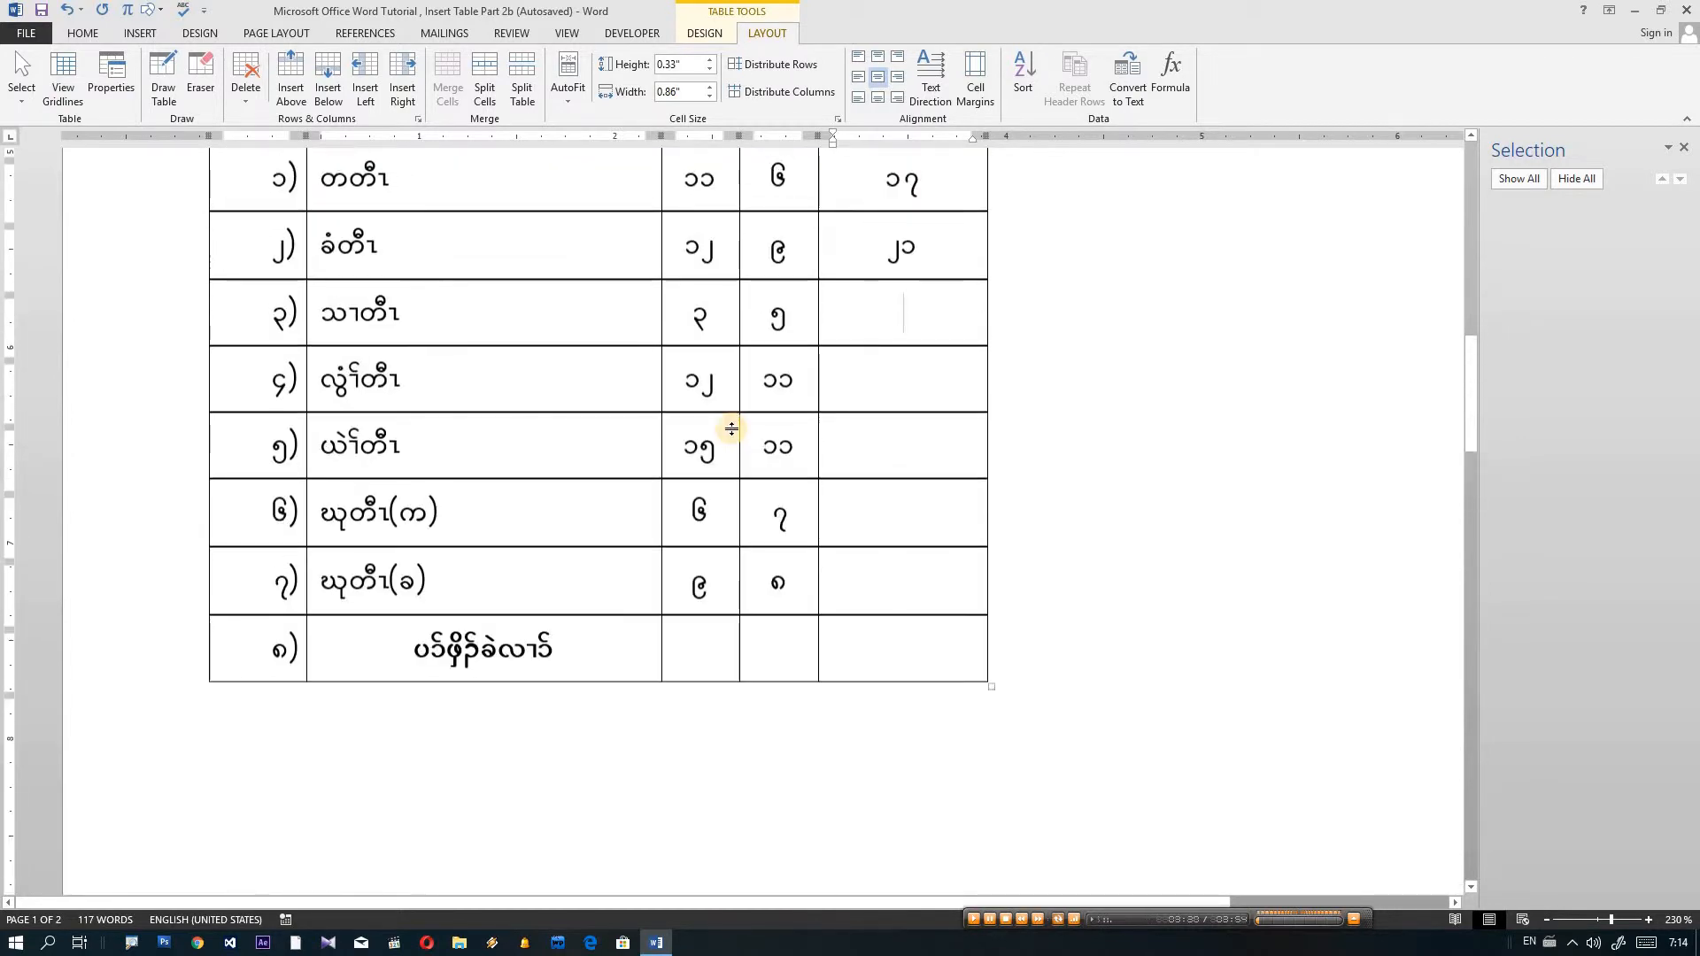
{"action": "scroll", "coordinate": [743, 443], "scroll_direction": "down", "scroll_amount": 10}
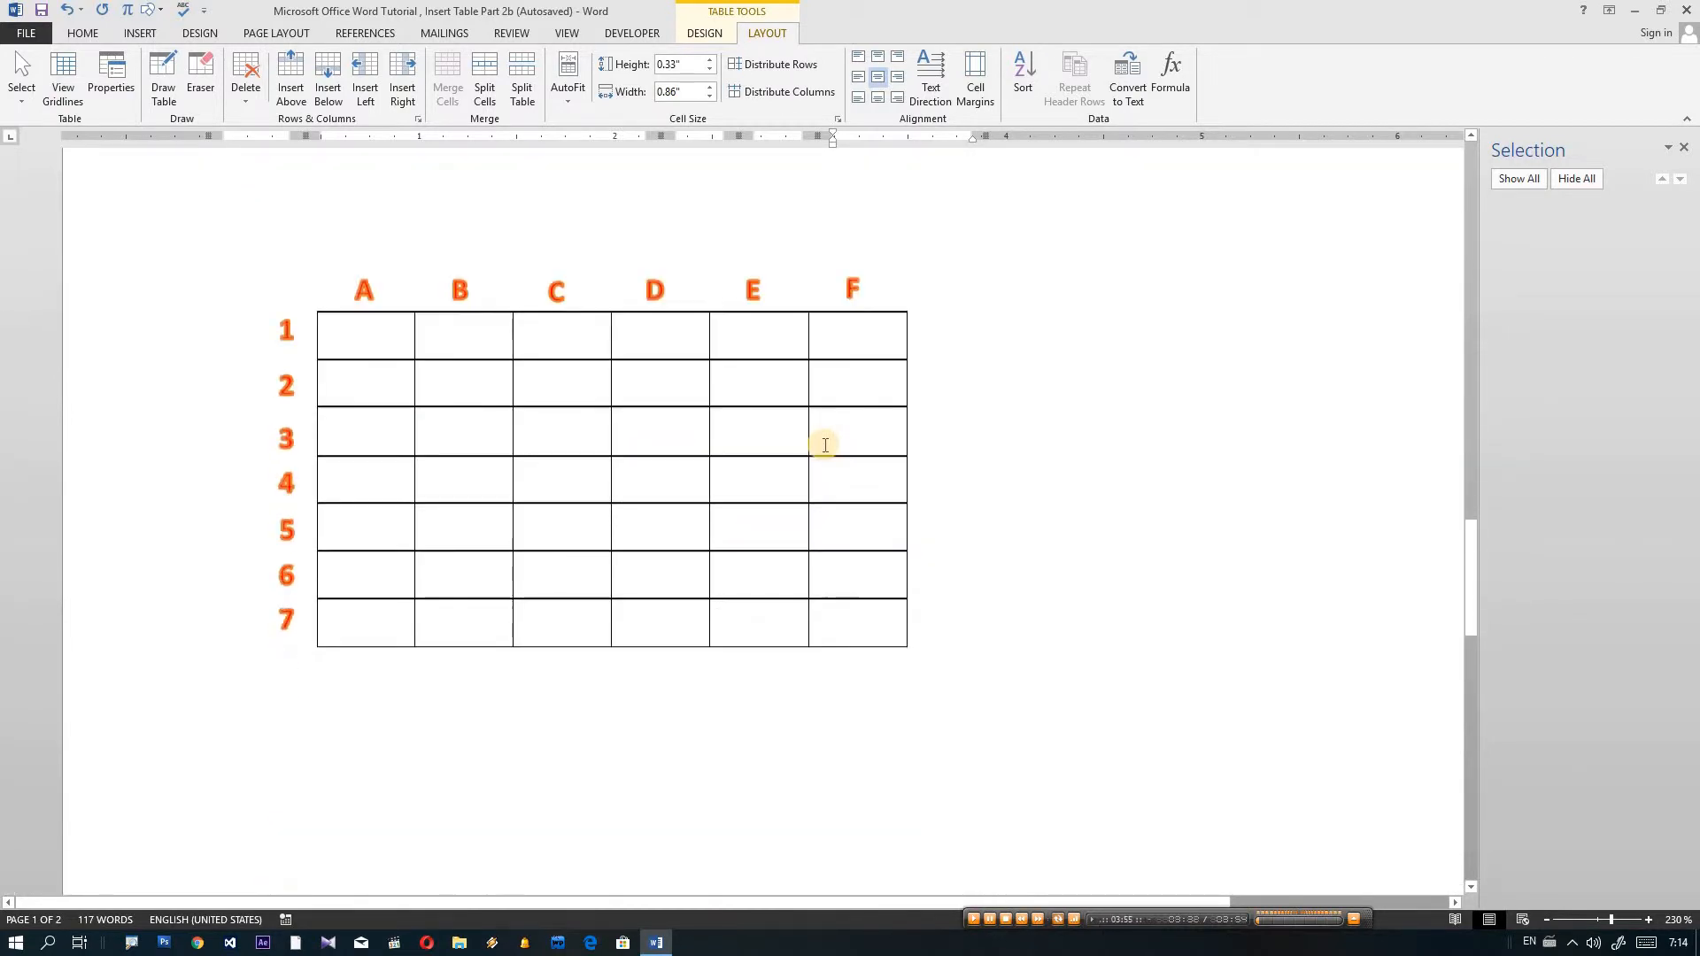
{"action": "scroll", "coordinate": [824, 444], "scroll_direction": "down", "scroll_amount": 1}
{"action": "left_click", "coordinate": [558, 334]}
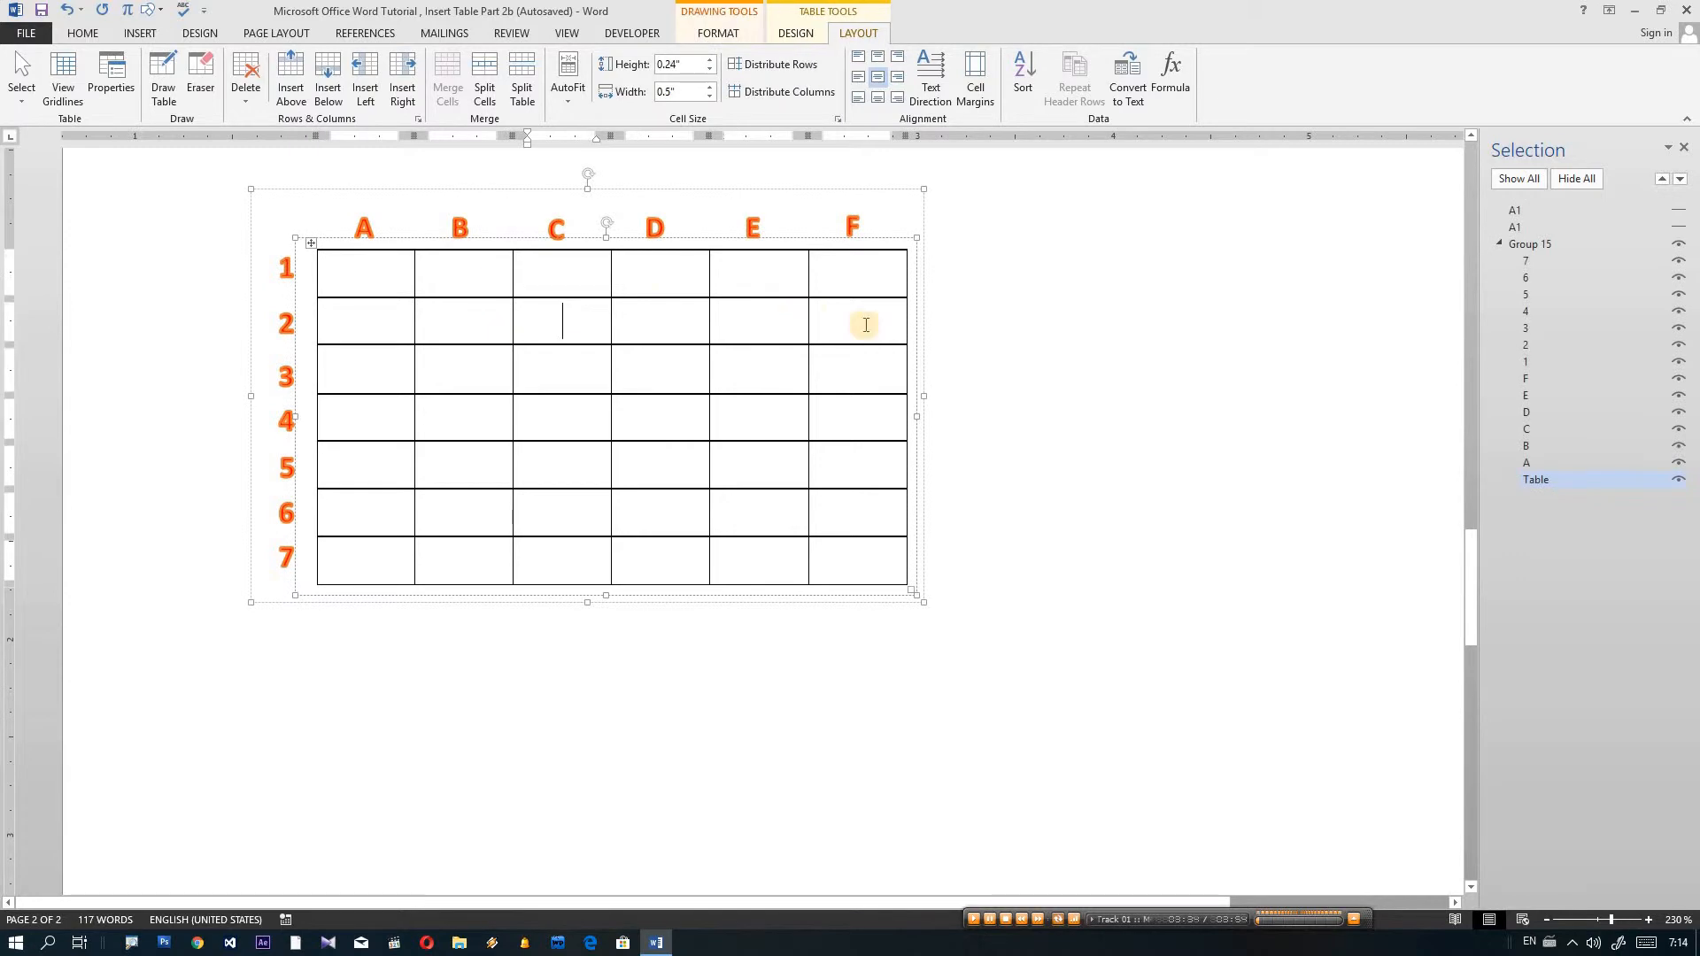
{"action": "left_click", "coordinate": [966, 326]}
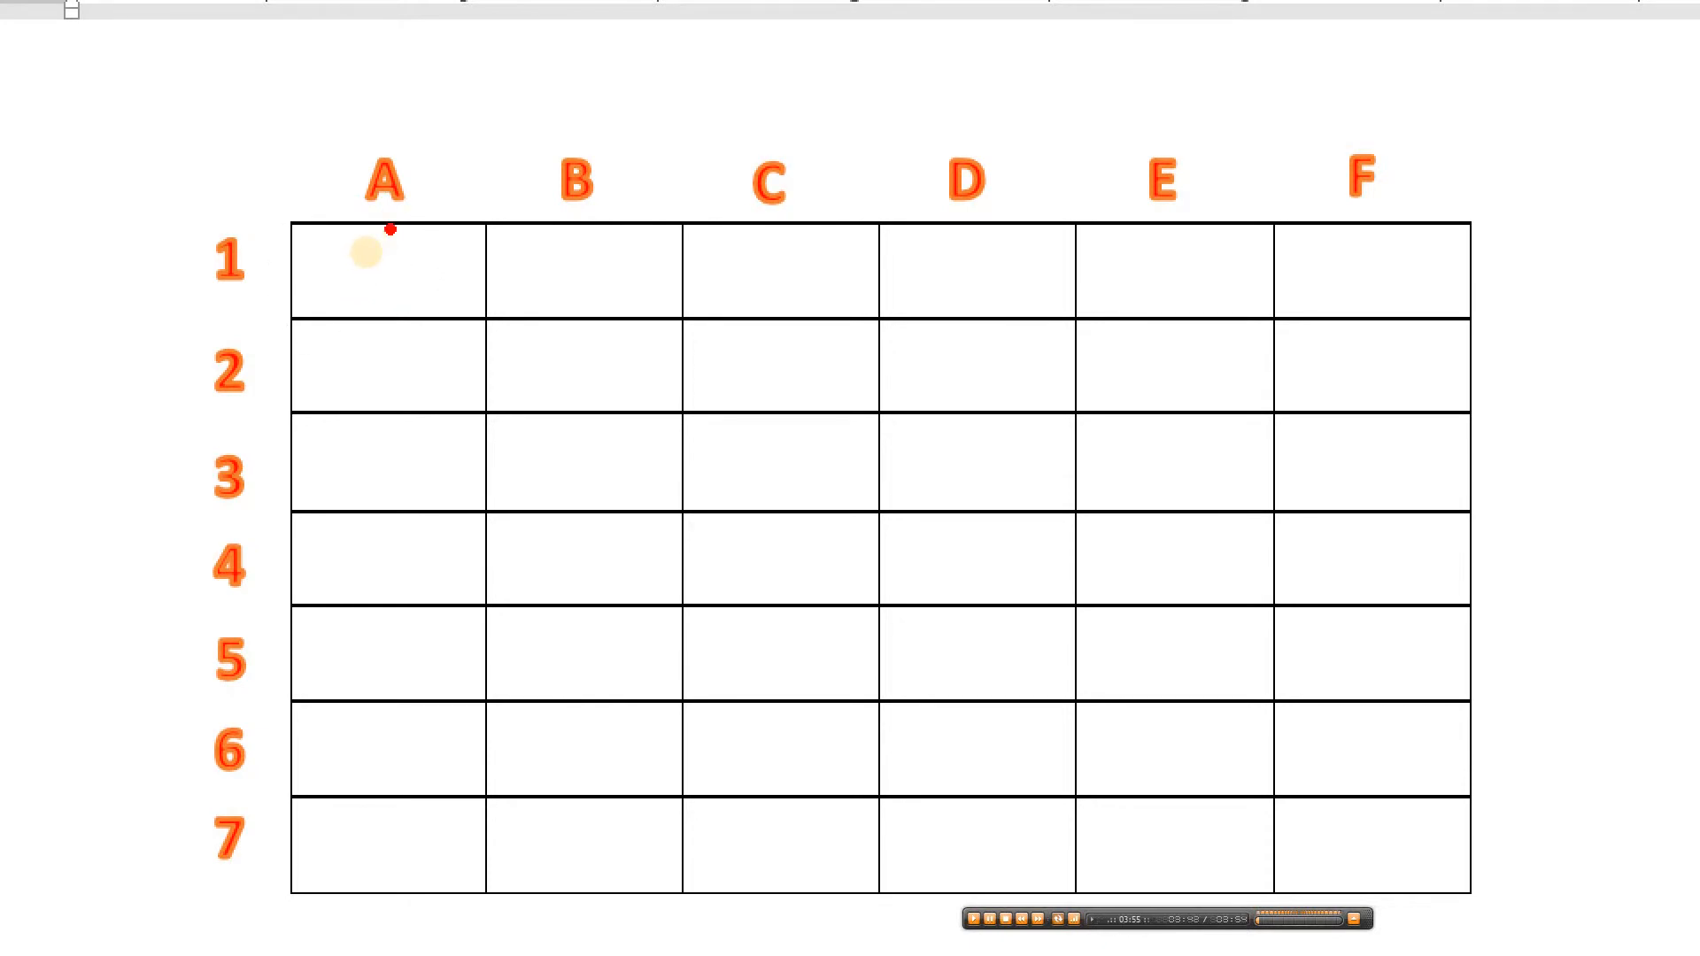
{"action": "left_click_drag", "start_coordinate": [390, 229], "coordinate": [388, 892]}
{"action": "left_click_drag", "start_coordinate": [412, 856], "coordinate": [383, 909]}
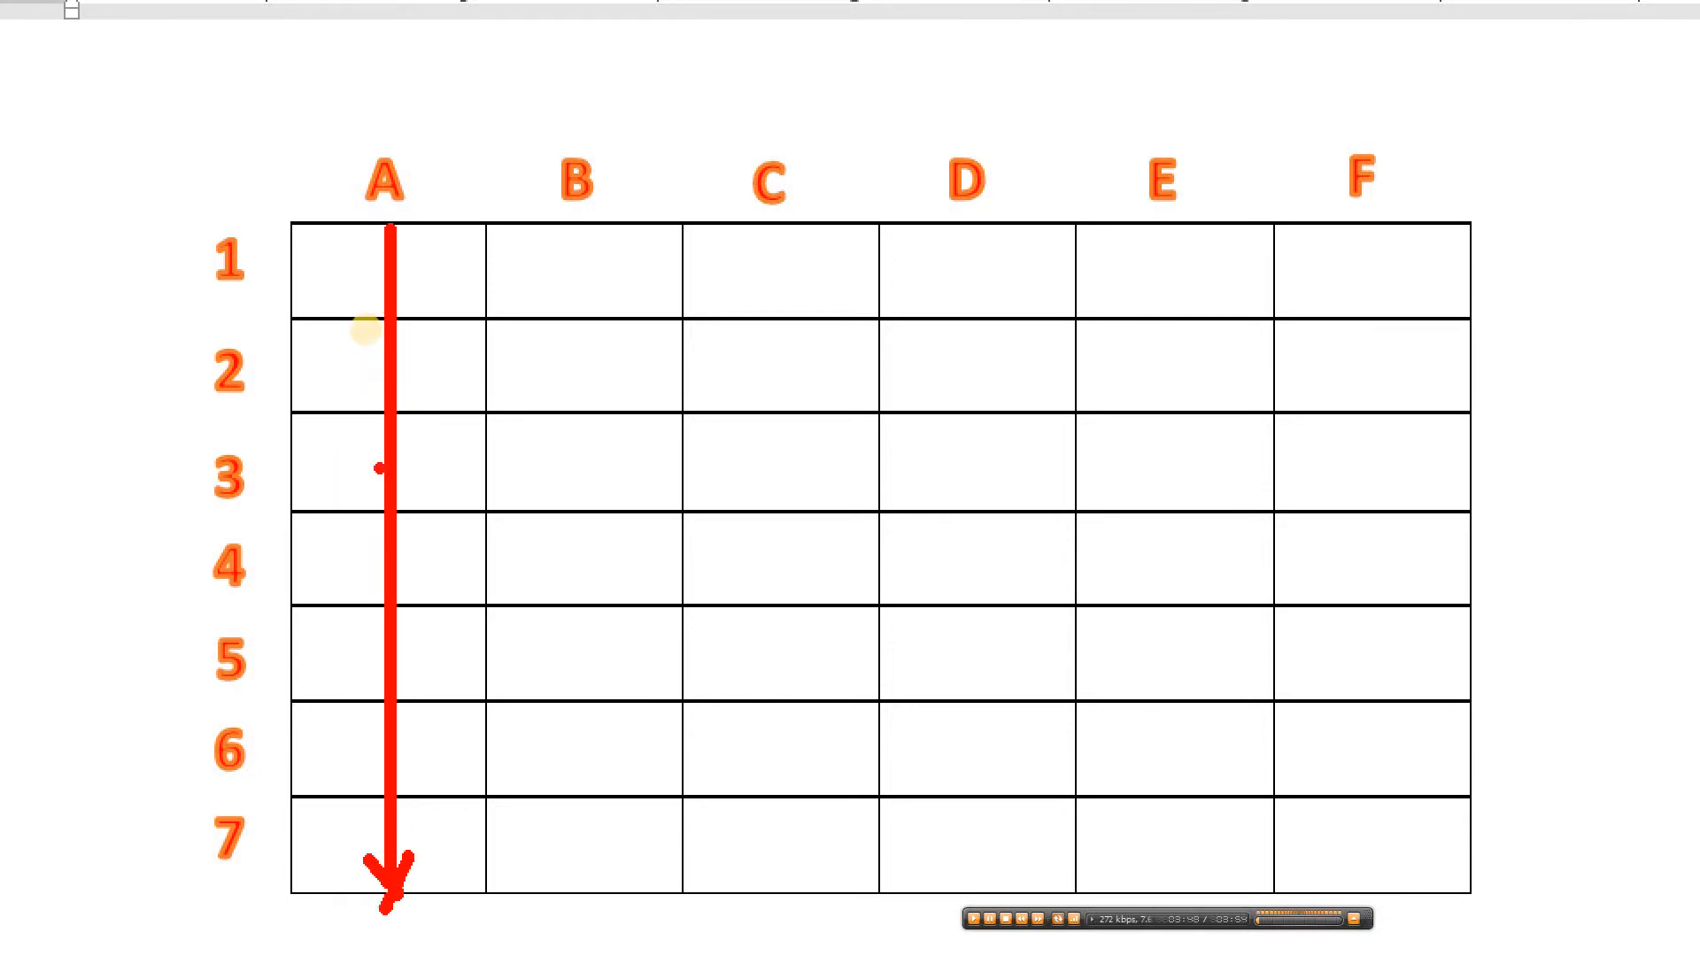
{"action": "mouse_move", "coordinate": [400, 227]}
{"action": "left_mouse_down"}
{"action": "mouse_move", "coordinate": [337, 160]}
{"action": "mouse_move", "coordinate": [451, 186]}
{"action": "mouse_move", "coordinate": [398, 229]}
{"action": "left_mouse_up"}
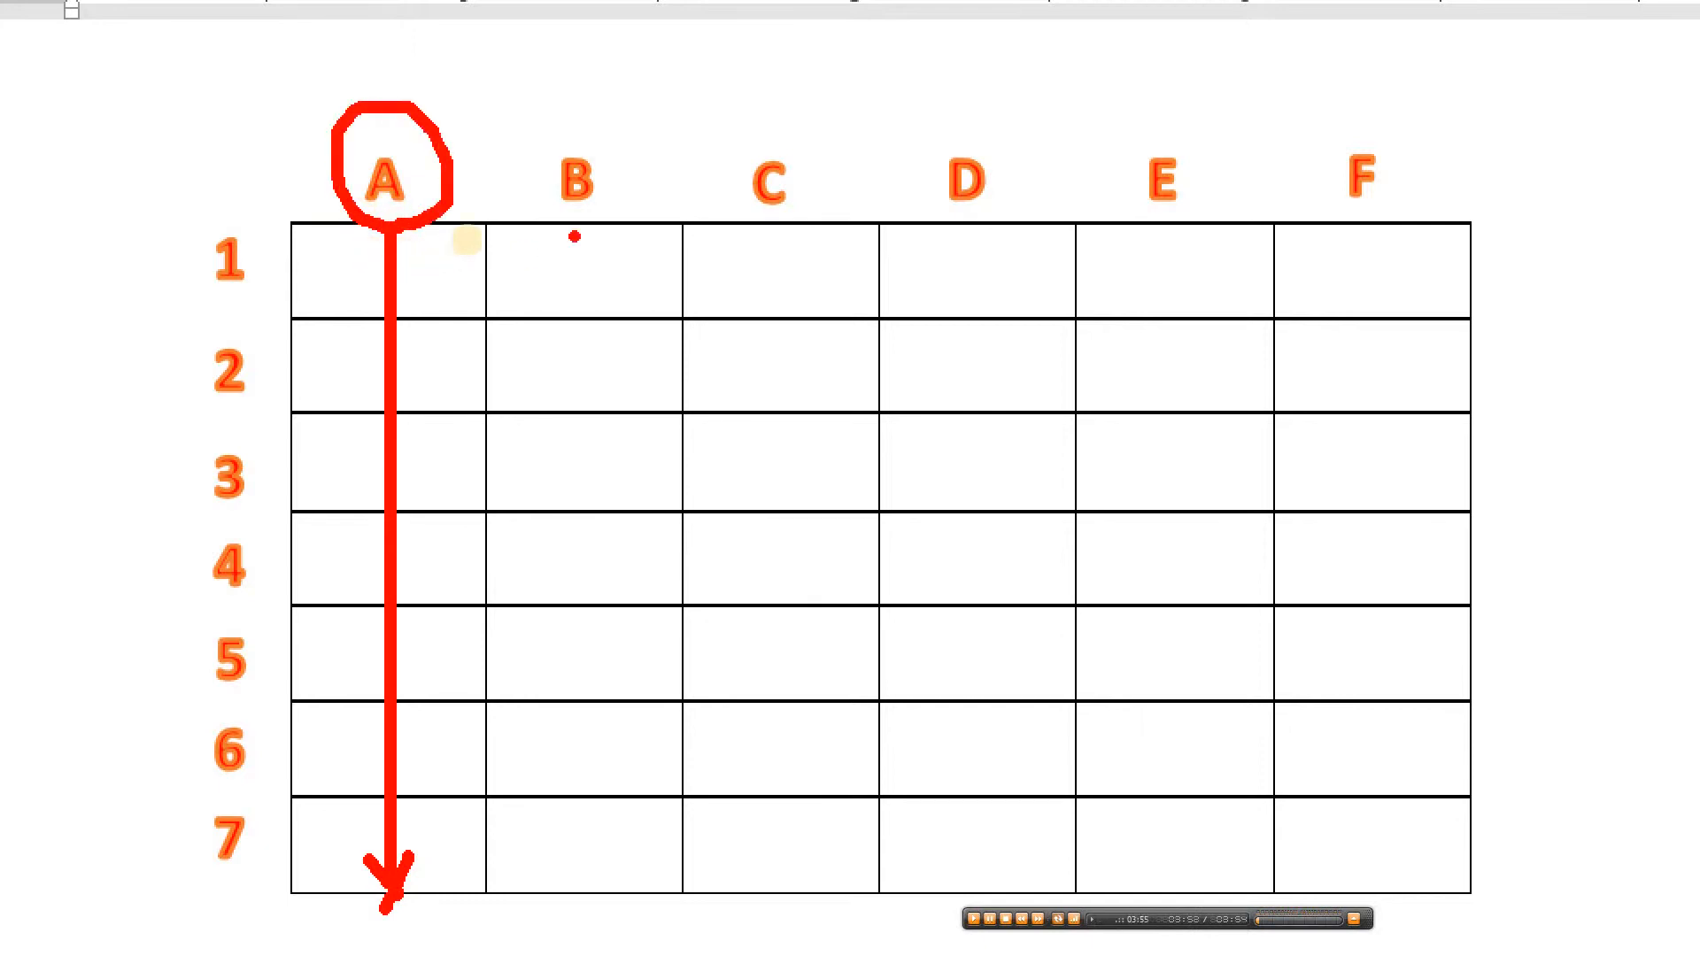
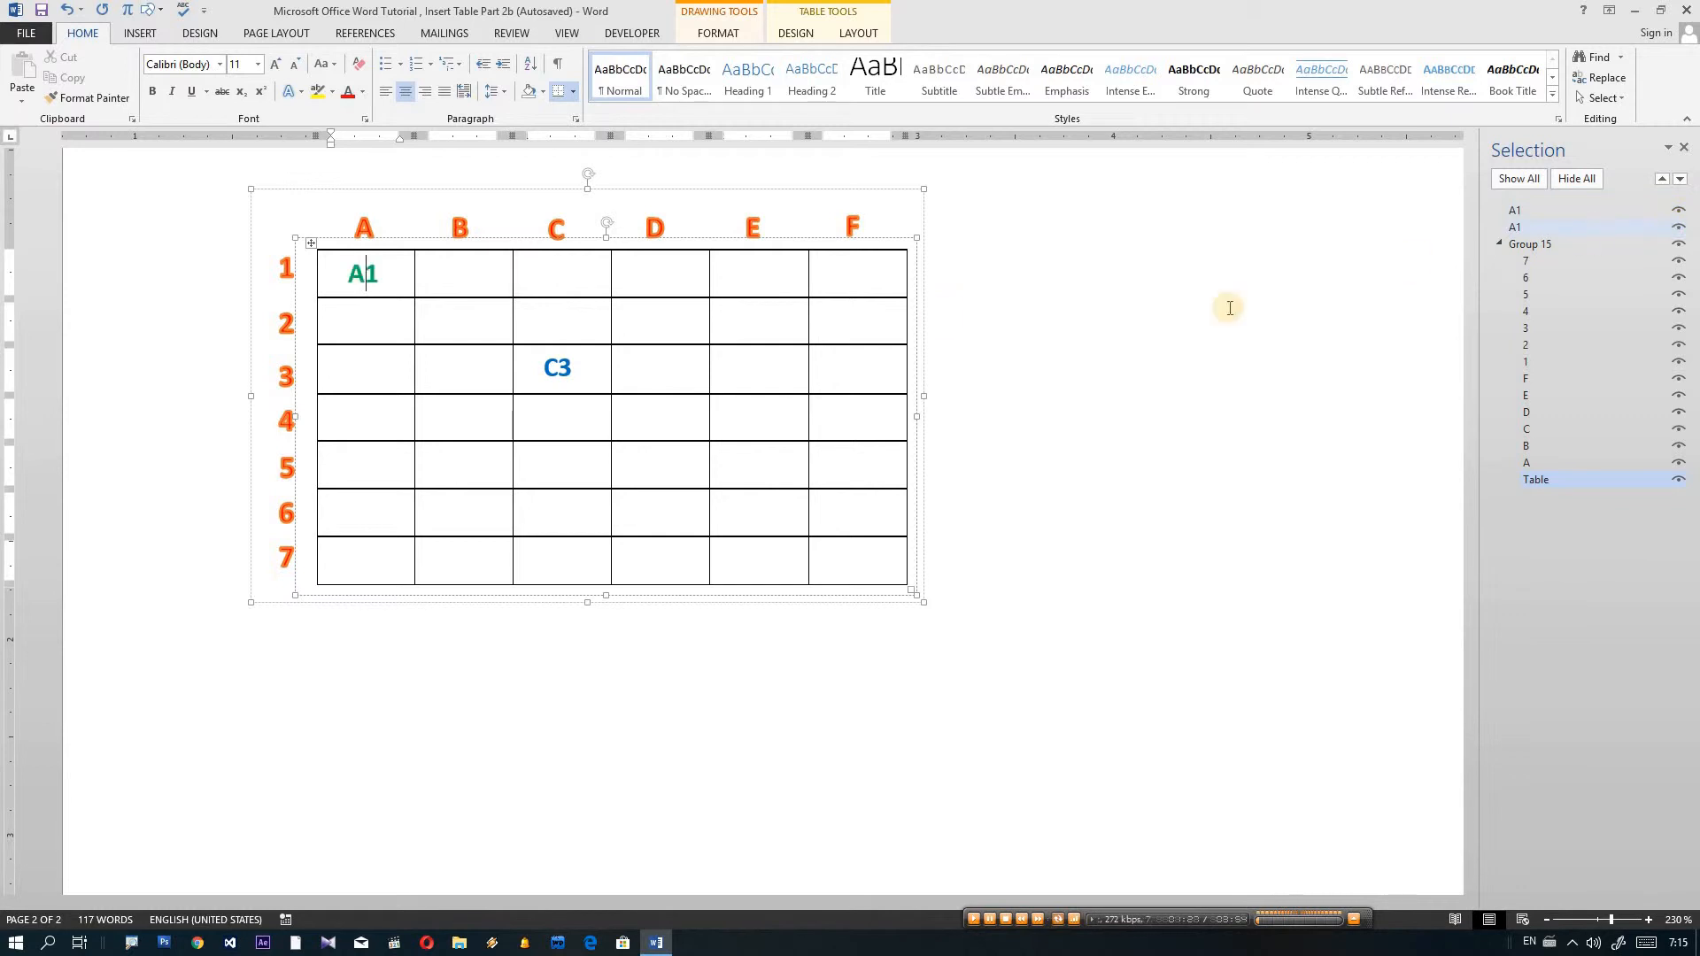
Mark column C down to C3 in the reference grid and annotate A1's letter as C for column and number as R for row.
{"action": "left_click", "coordinate": [568, 282]}
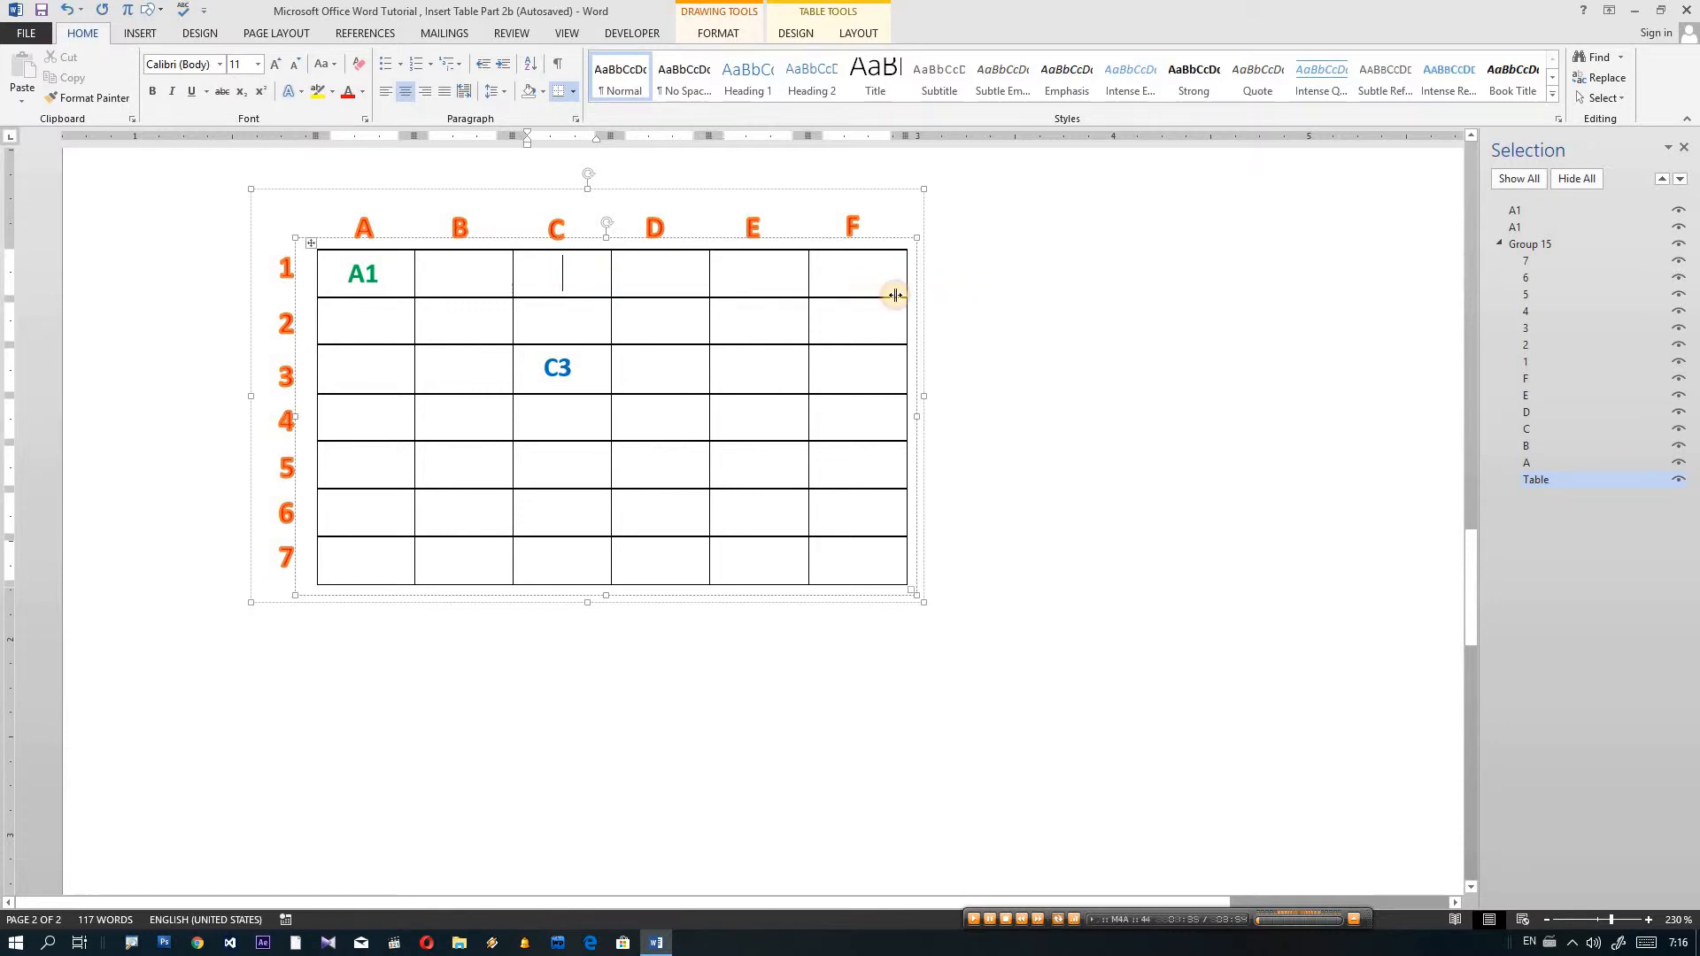
{"action": "left_click", "coordinate": [958, 285]}
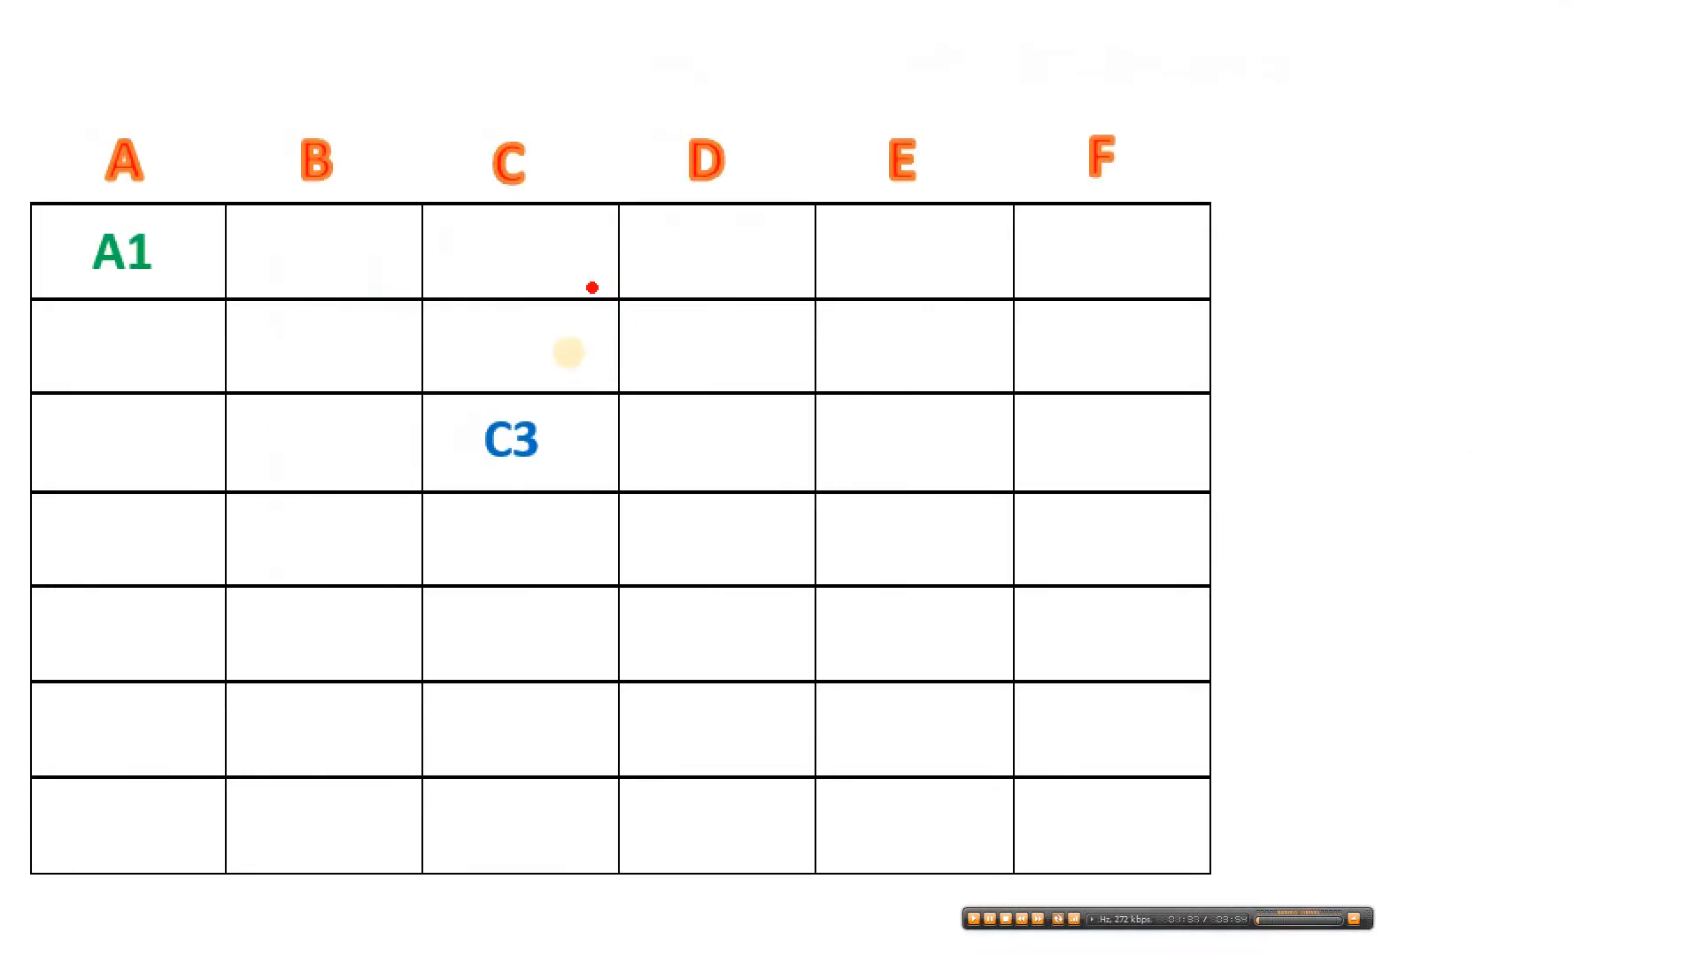
{"action": "mouse_move", "coordinate": [511, 213]}
{"action": "left_mouse_down"}
{"action": "mouse_move", "coordinate": [503, 405]}
{"action": "mouse_move", "coordinate": [517, 400]}
{"action": "left_mouse_up"}
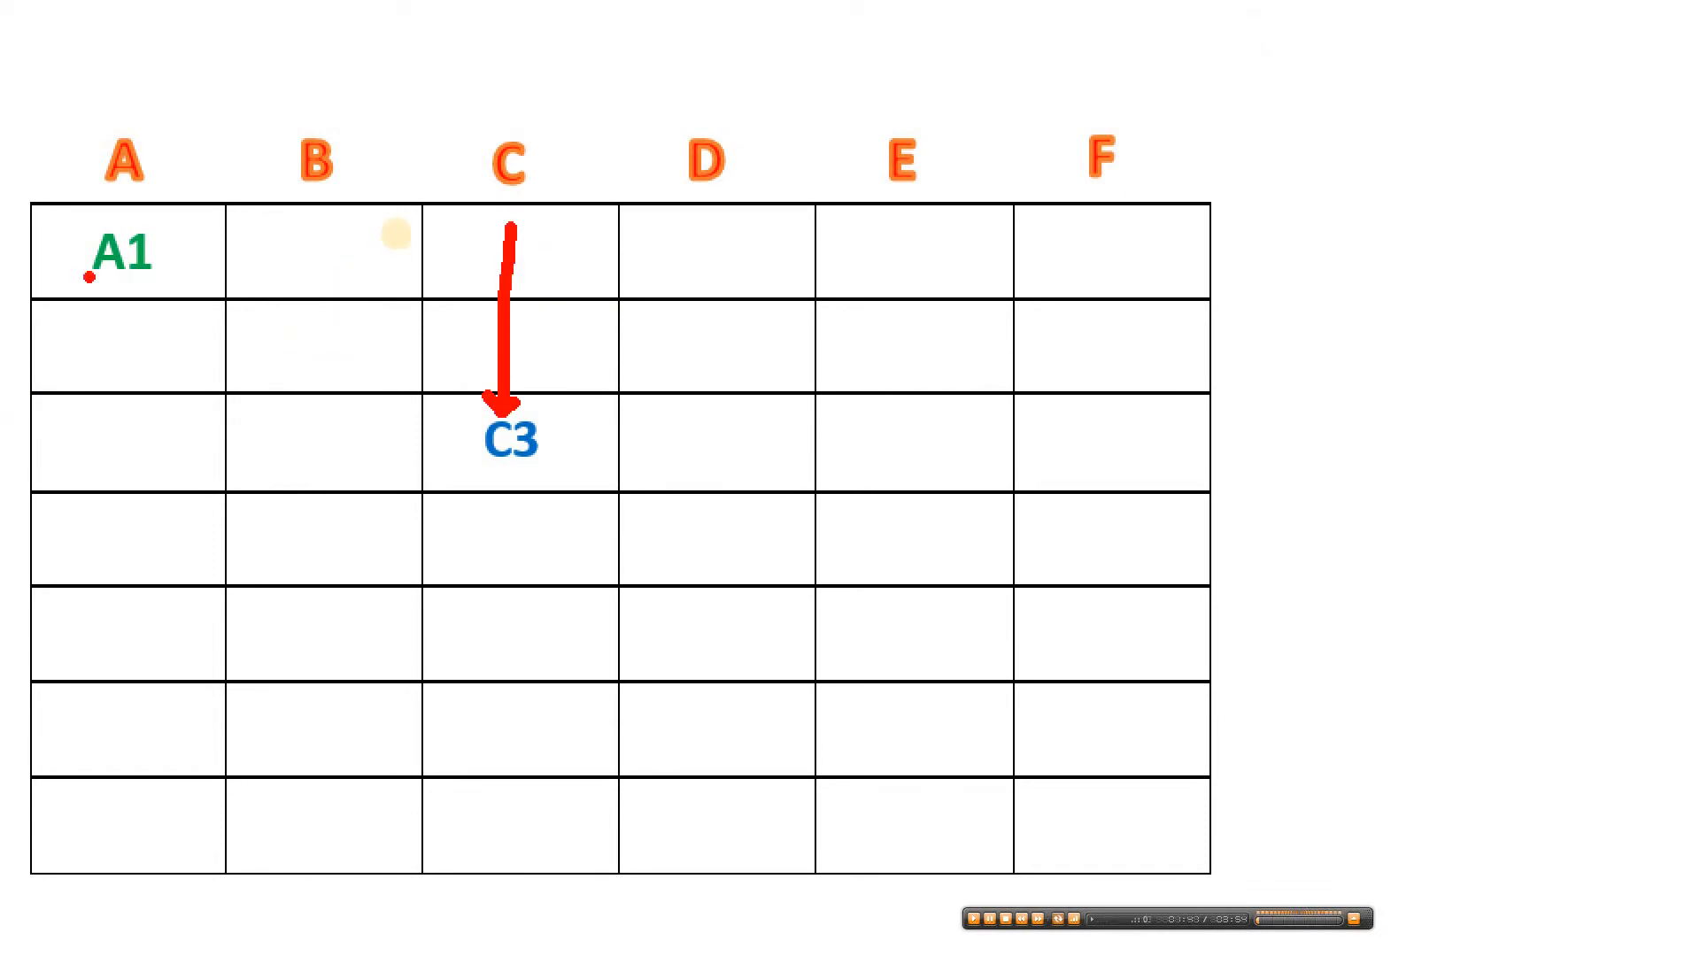
{"action": "left_click_drag", "start_coordinate": [123, 190], "coordinate": [123, 217]}
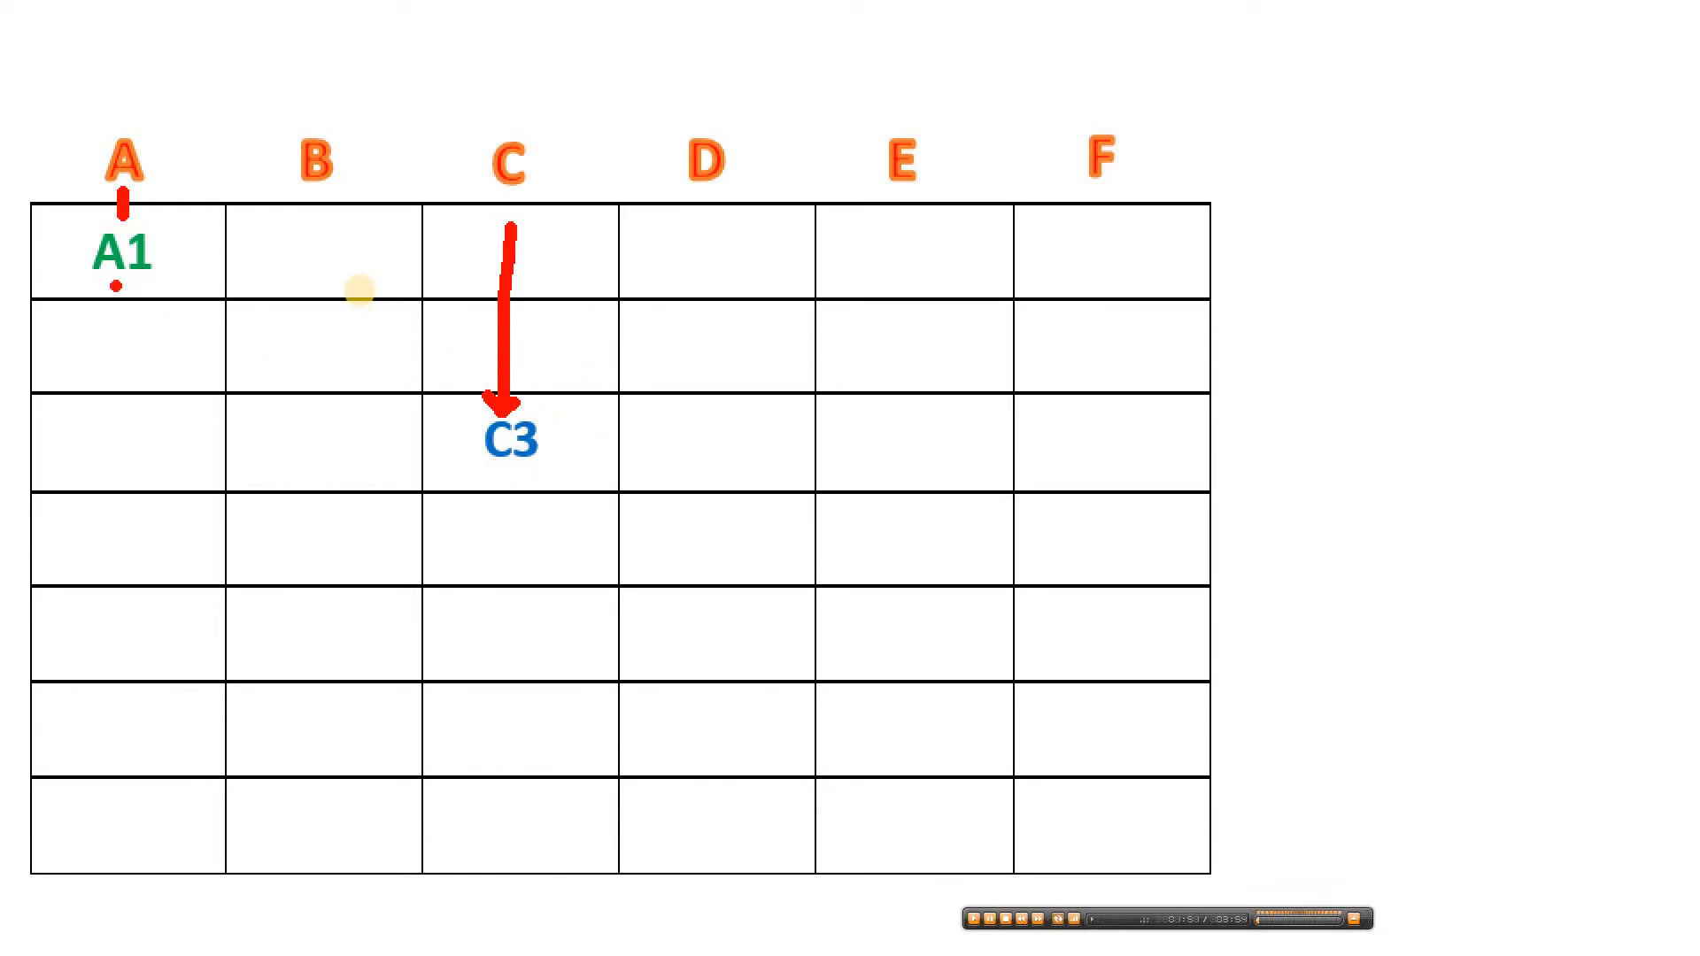
{"action": "mouse_move", "coordinate": [106, 279]}
{"action": "left_mouse_down"}
{"action": "mouse_move", "coordinate": [76, 354]}
{"action": "mouse_move", "coordinate": [93, 383]}
{"action": "left_mouse_up"}
{"action": "mouse_move", "coordinate": [134, 278]}
{"action": "left_mouse_down"}
{"action": "mouse_move", "coordinate": [142, 398]}
{"action": "mouse_move", "coordinate": [177, 374]}
{"action": "mouse_move", "coordinate": [154, 379]}
{"action": "mouse_move", "coordinate": [184, 399]}
{"action": "left_mouse_up"}
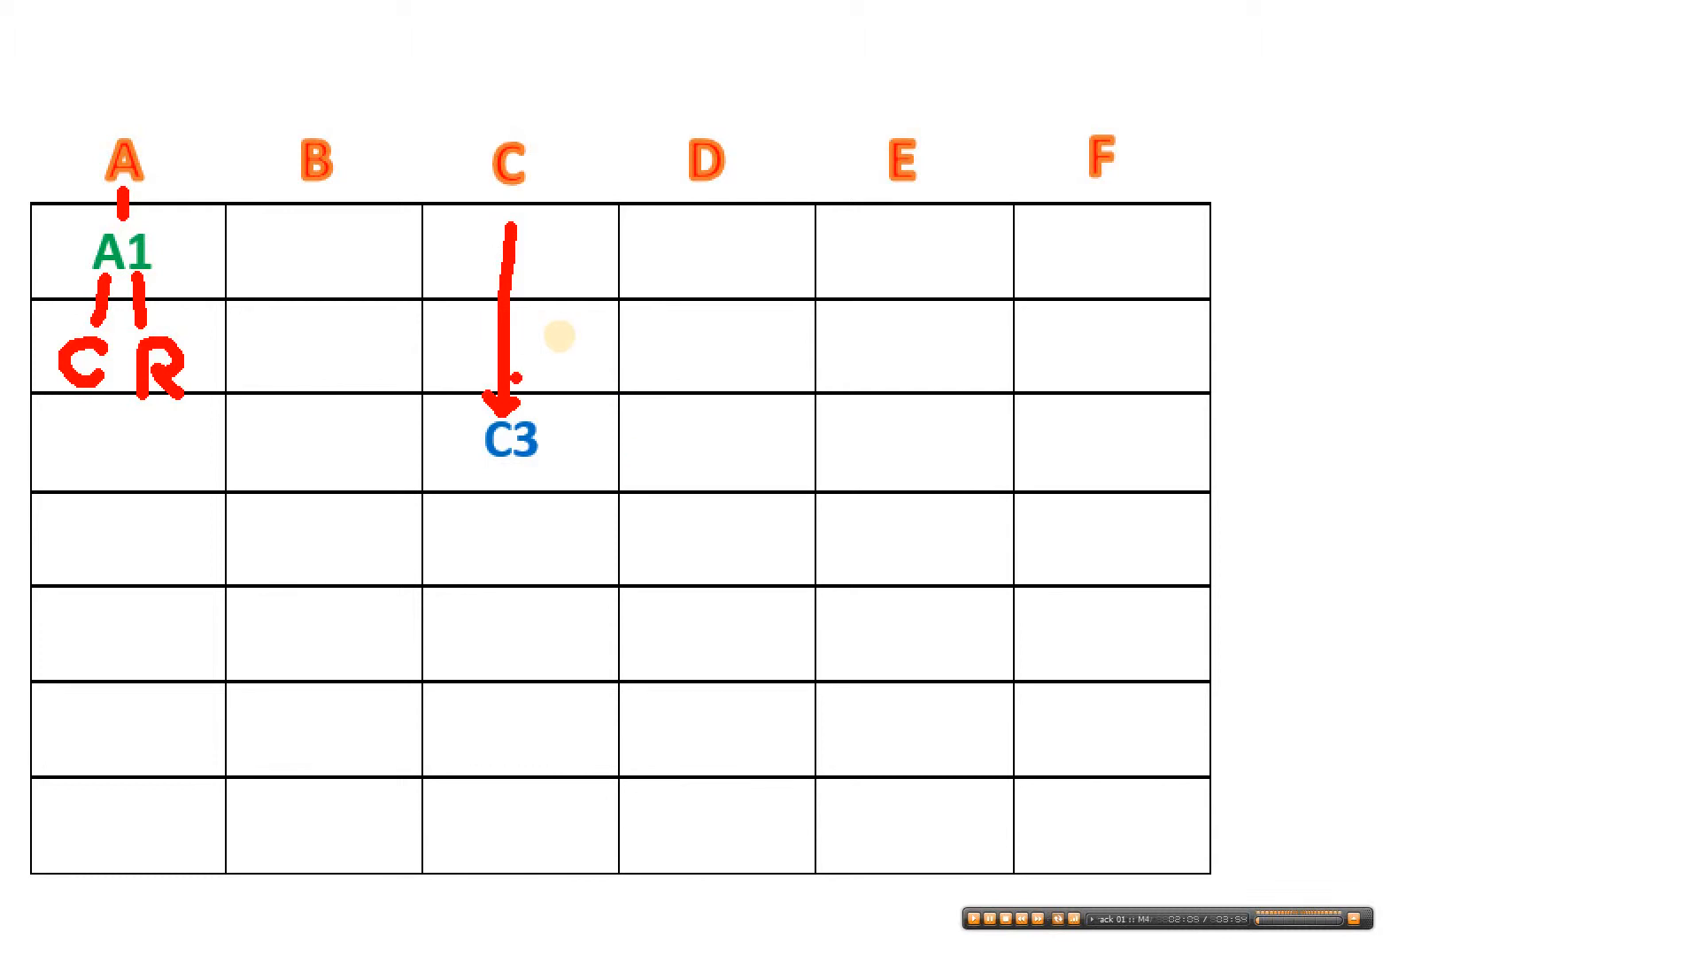
{"action": "key", "text": "Escape"}
{"action": "left_click", "coordinate": [761, 318]}
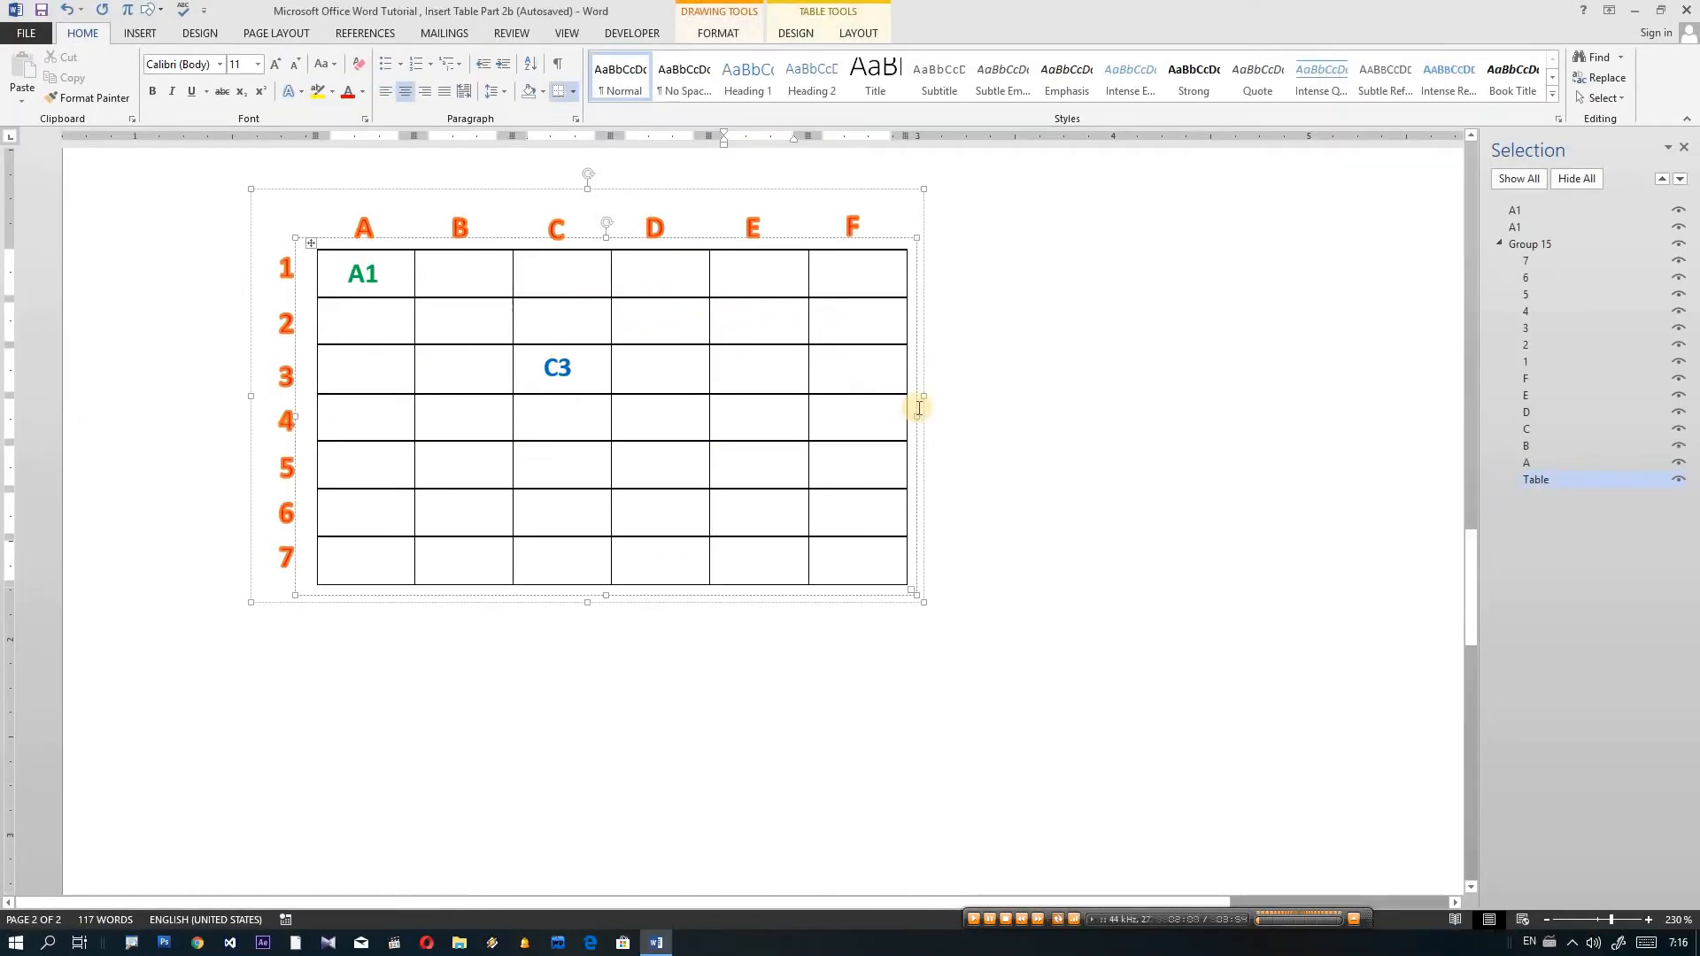
Open the Formula dialog for the third data row's total cell and move the dialog clear of the table.
{"action": "scroll", "coordinate": [919, 409], "scroll_direction": "up", "scroll_amount": 10}
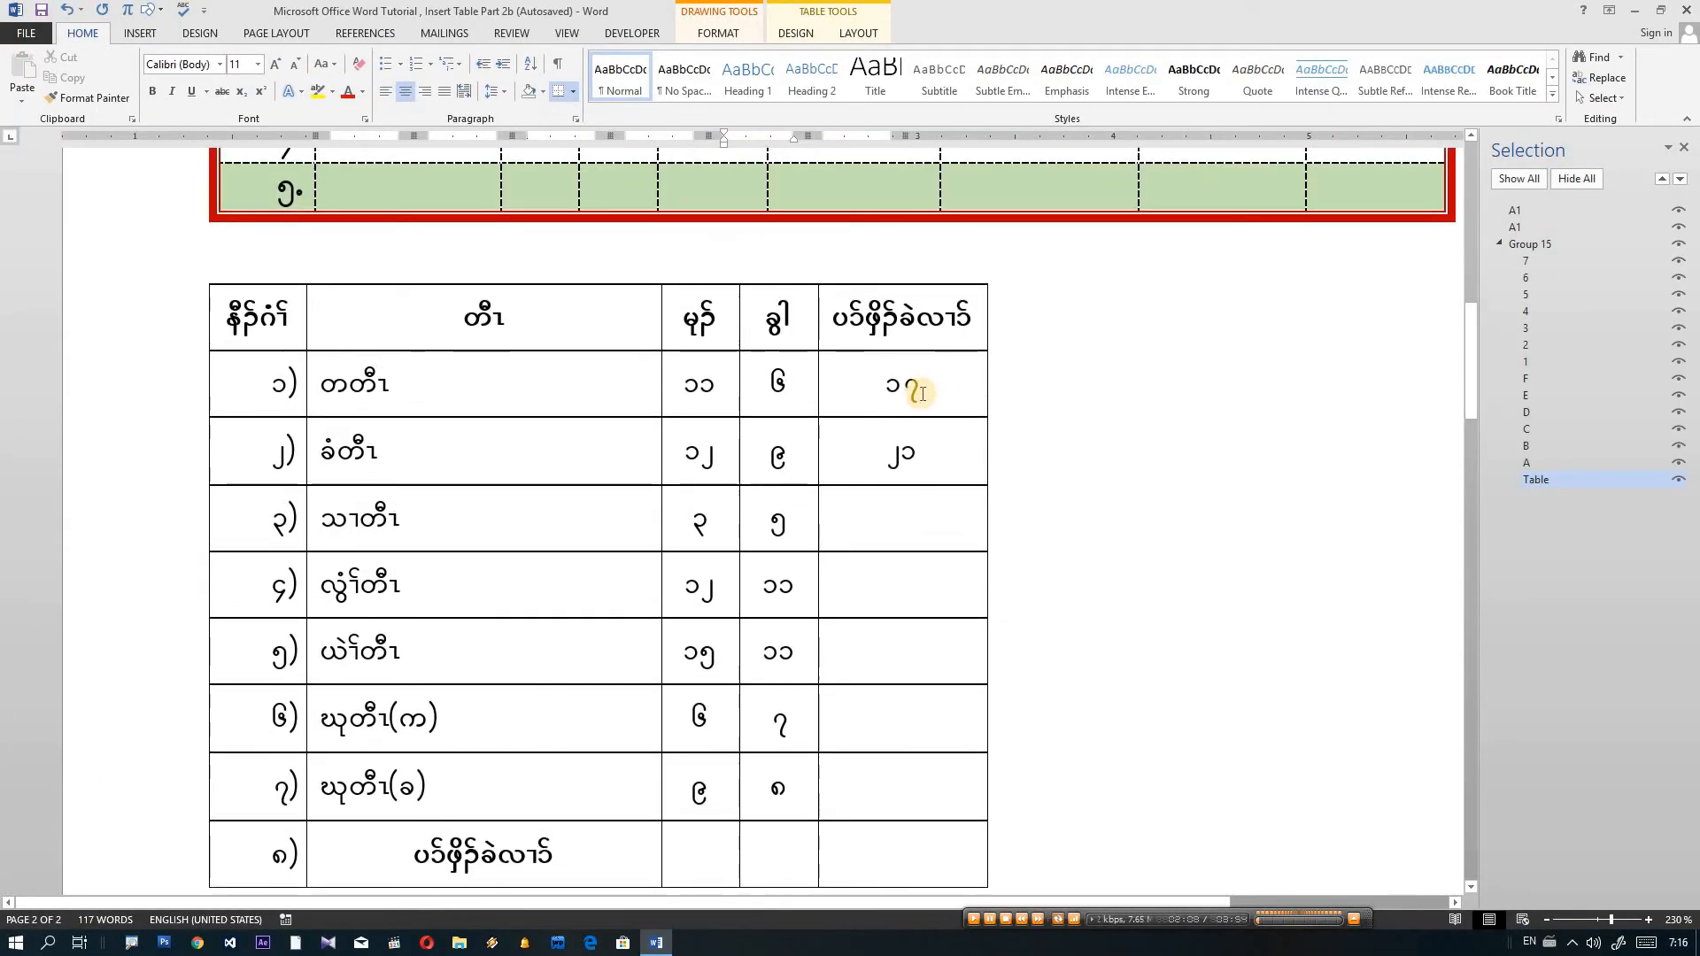
{"action": "scroll", "coordinate": [921, 393], "scroll_direction": "down", "scroll_amount": 2}
{"action": "left_click", "coordinate": [903, 414]}
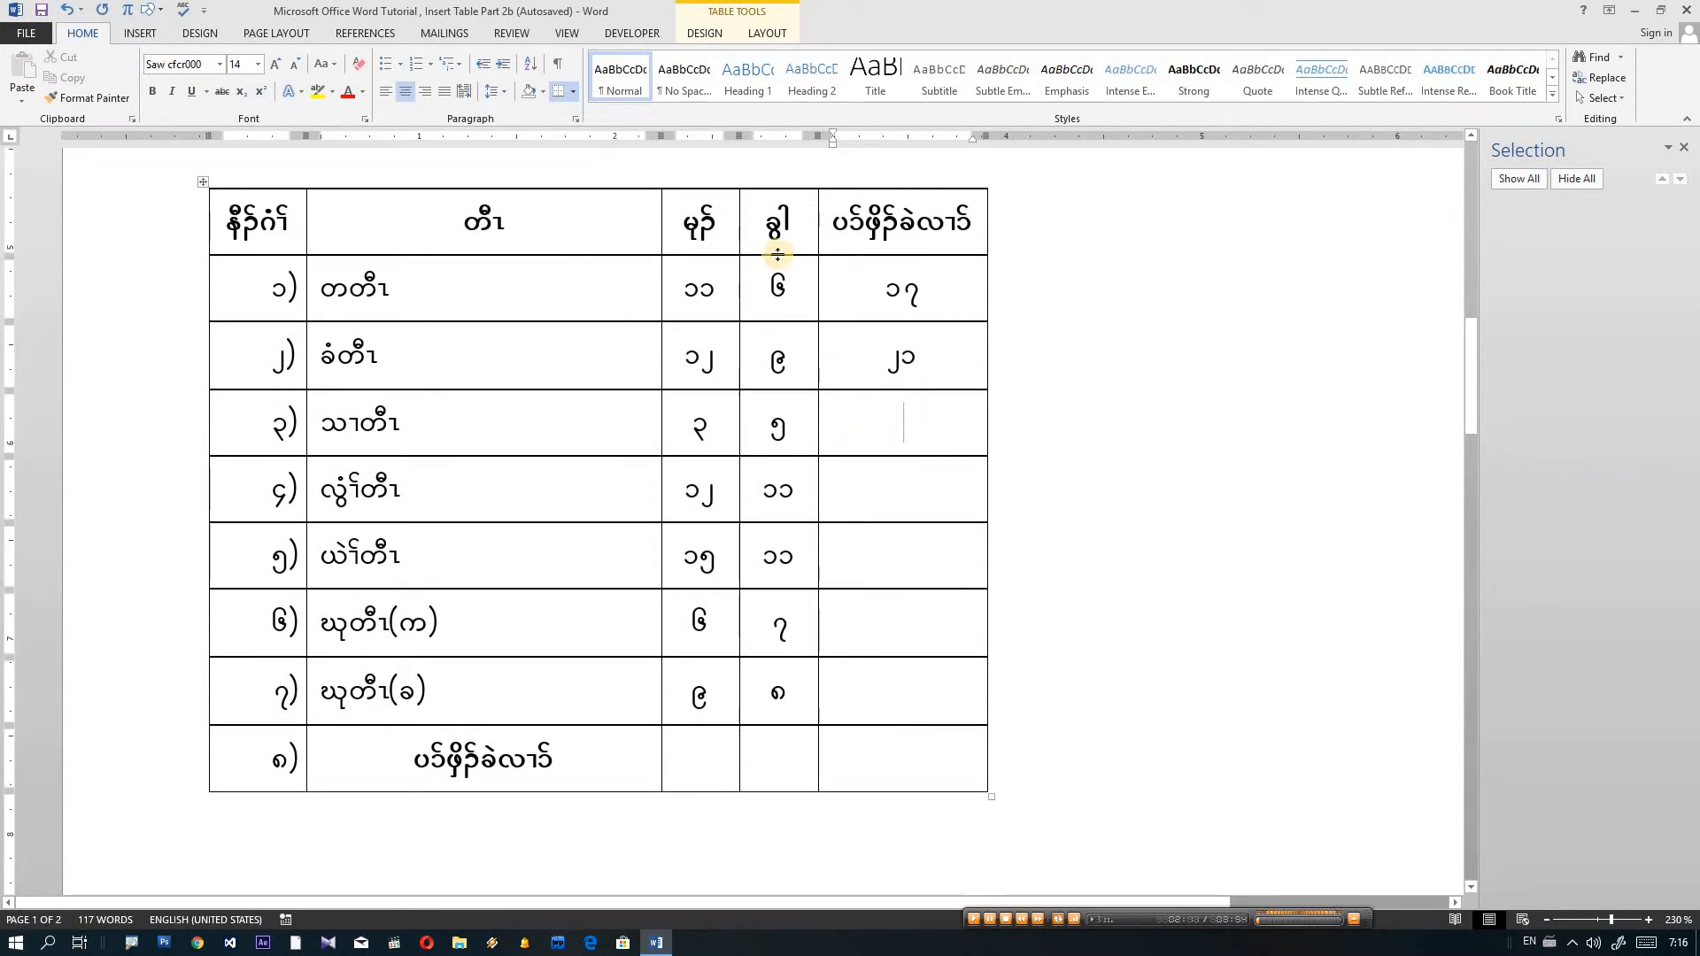
{"action": "left_click", "coordinate": [902, 423]}
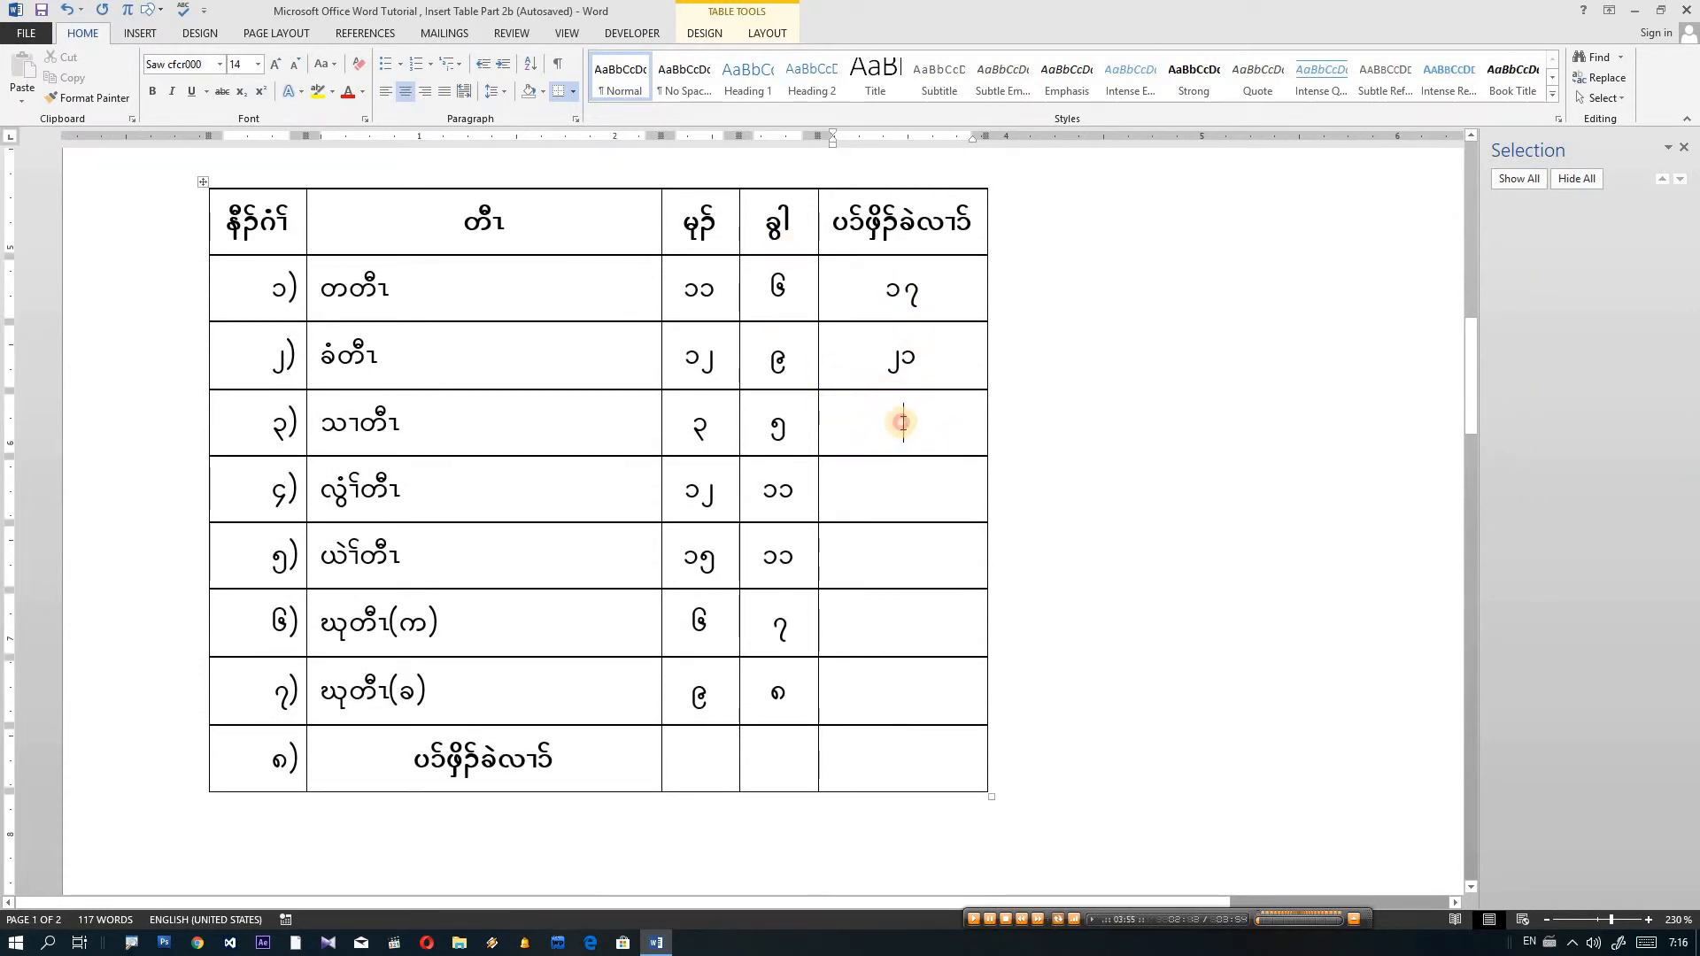
{"action": "left_click", "coordinate": [772, 34]}
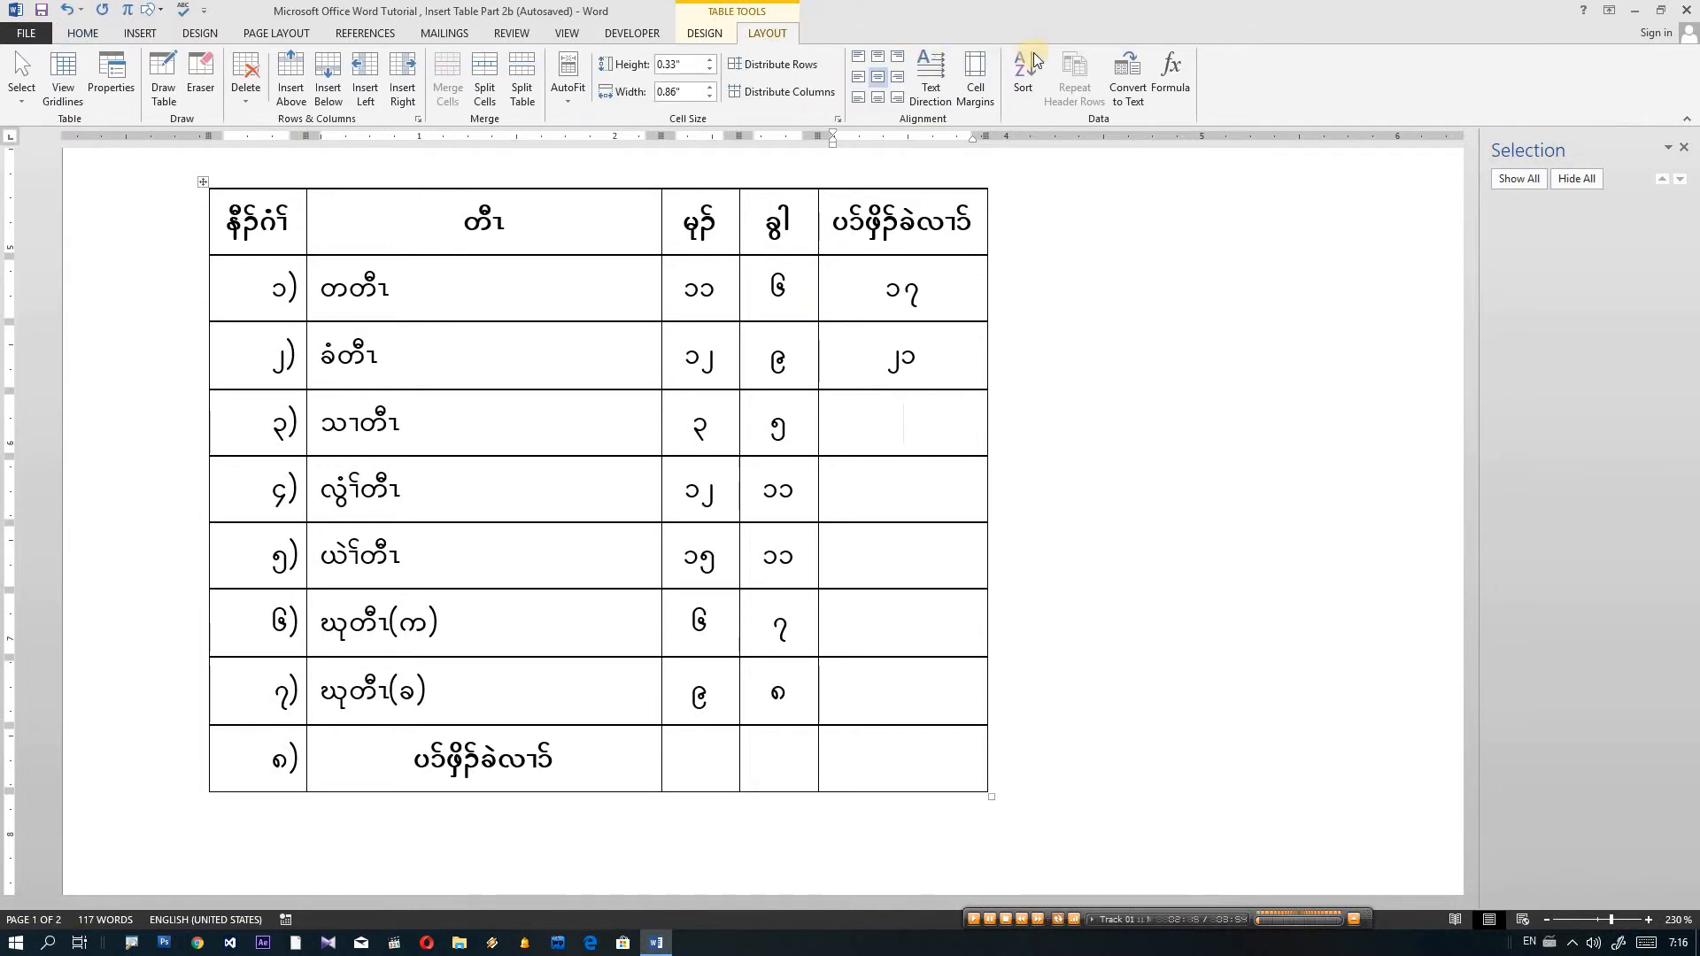
{"action": "left_click", "coordinate": [1171, 78]}
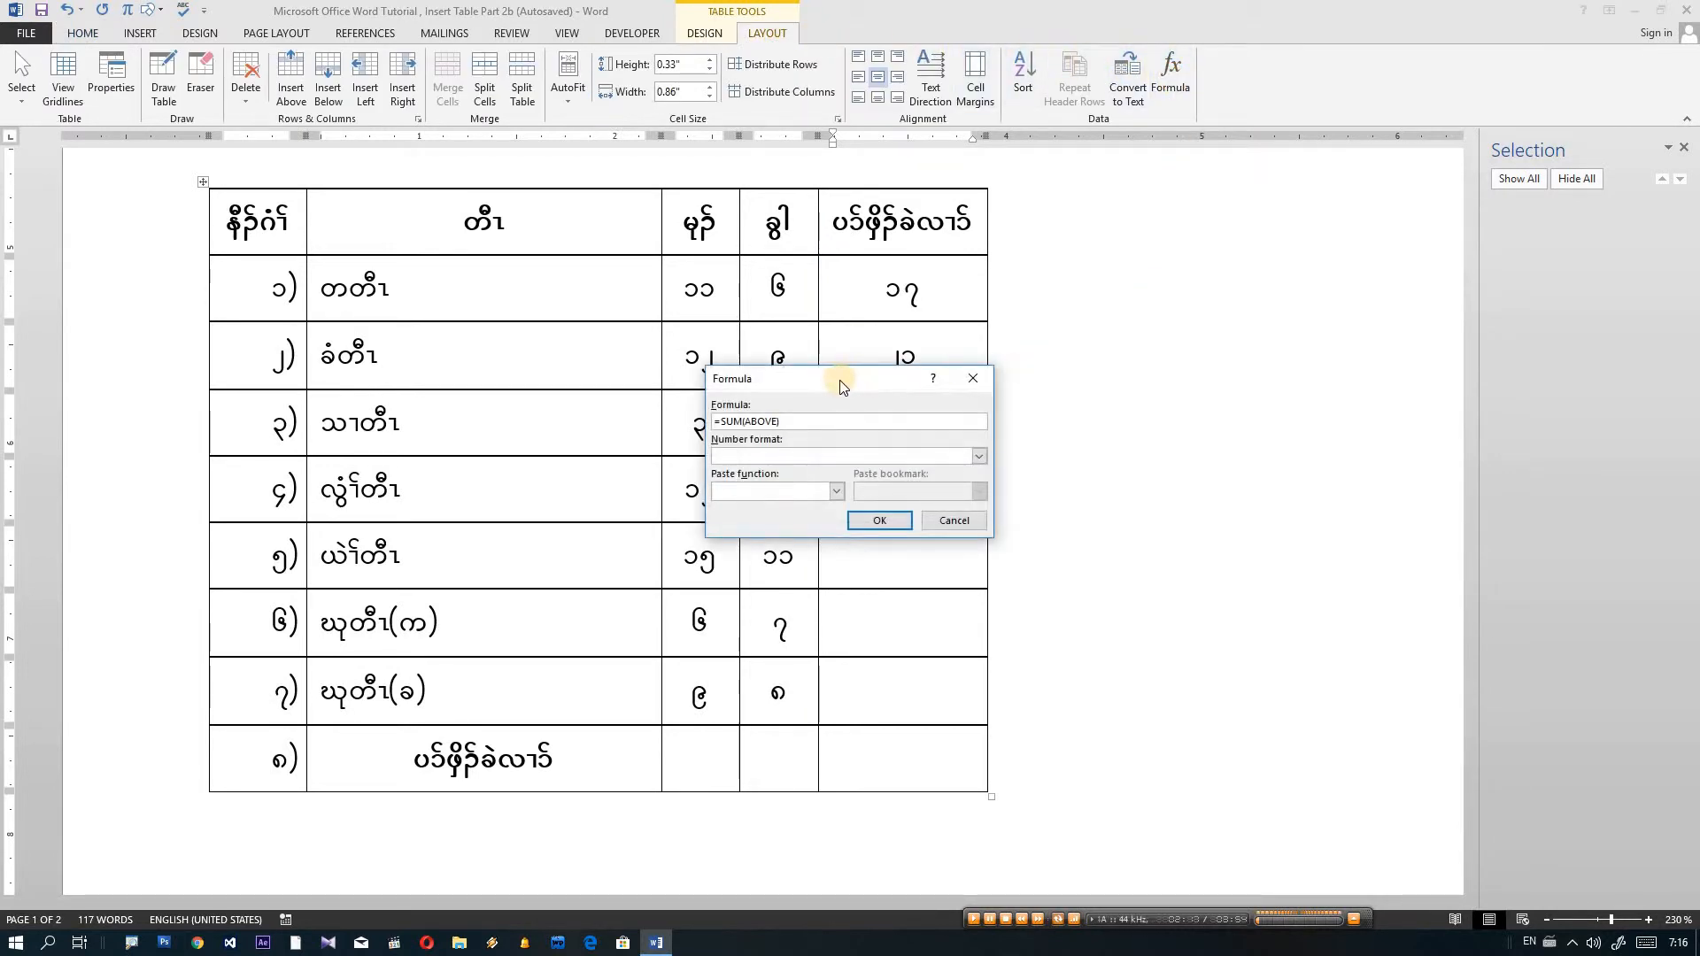
{"action": "mouse_move", "coordinate": [1090, 382]}
{"action": "left_mouse_down"}
{"action": "mouse_move", "coordinate": [1144, 366]}
{"action": "mouse_move", "coordinate": [1085, 364]}
{"action": "left_mouse_up"}
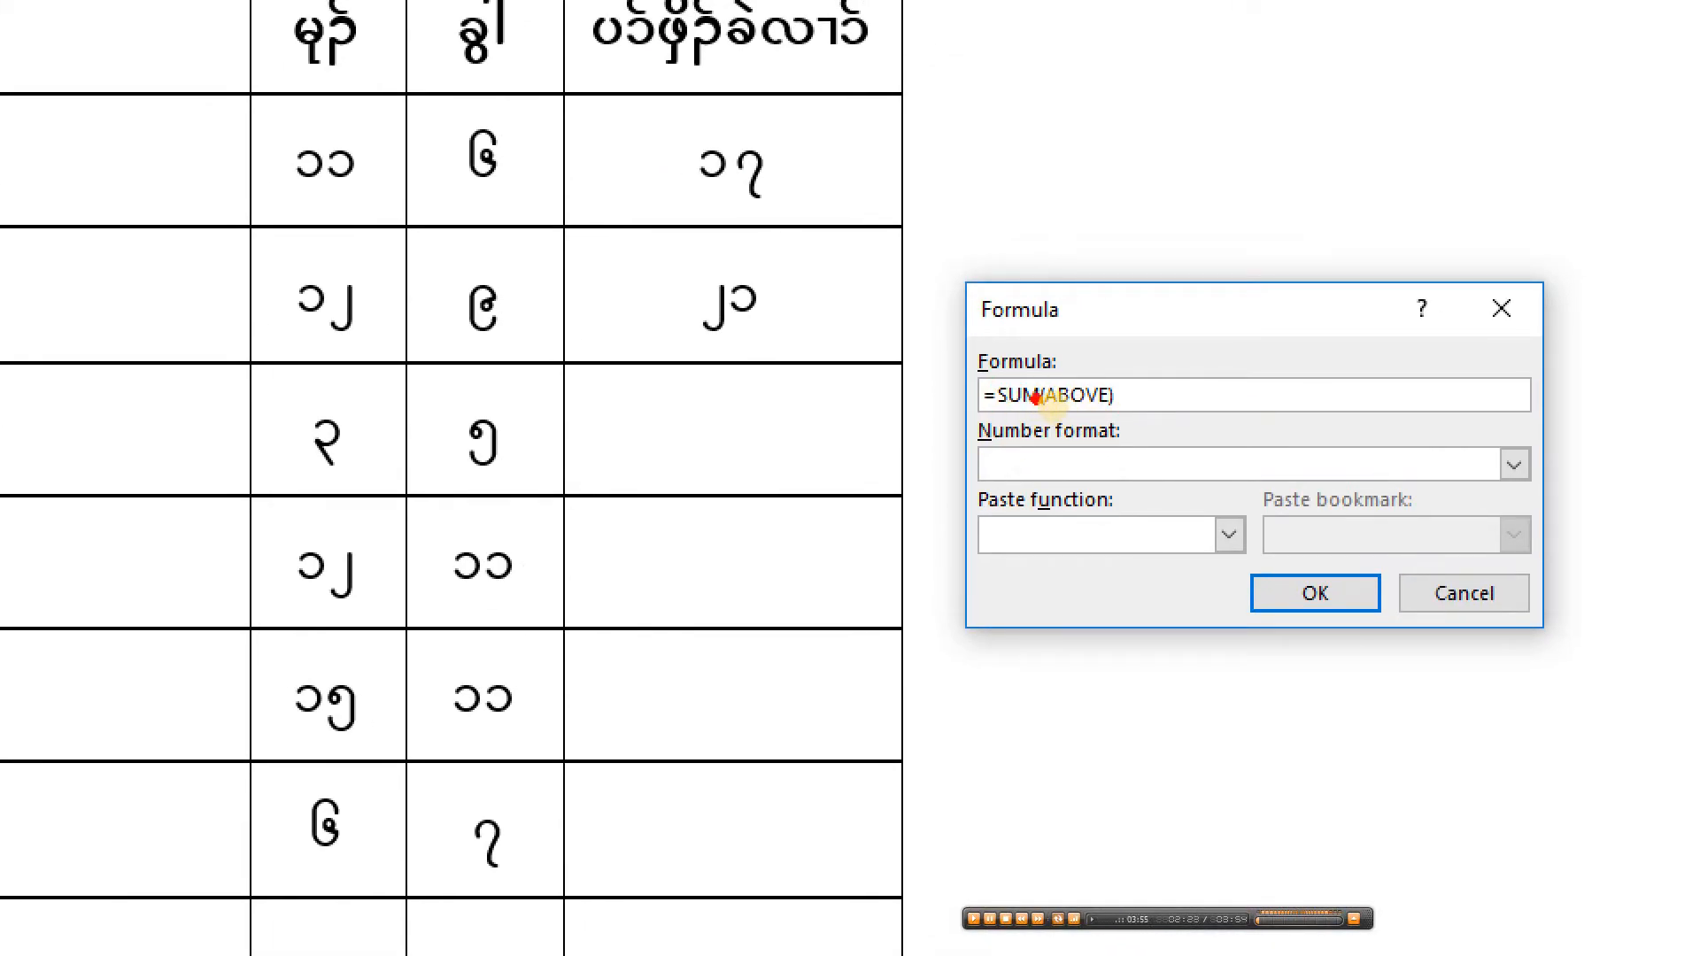
{"action": "mouse_move", "coordinate": [996, 392]}
{"action": "left_mouse_down"}
{"action": "mouse_move", "coordinate": [1094, 400]}
{"action": "mouse_move", "coordinate": [995, 406]}
{"action": "left_mouse_up"}
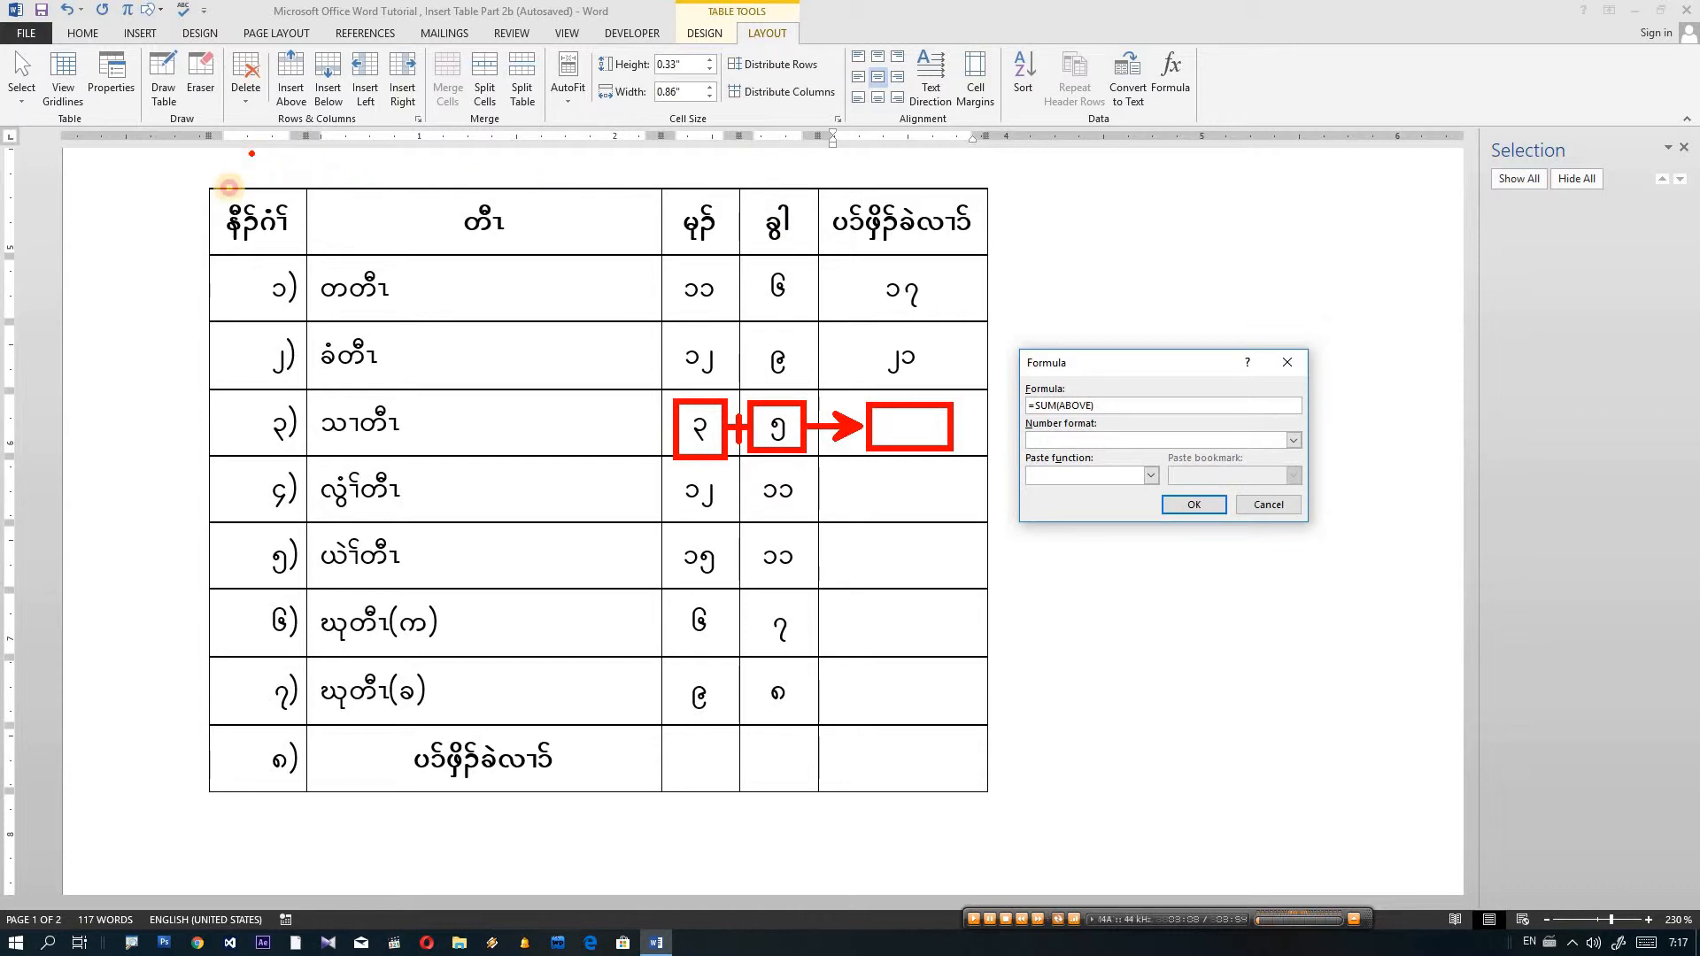
Annotate the table's five columns with the letters A to E above the header row.
{"action": "mouse_move", "coordinate": [251, 158]}
{"action": "left_mouse_down"}
{"action": "mouse_move", "coordinate": [282, 190]}
{"action": "mouse_move", "coordinate": [271, 175]}
{"action": "left_mouse_up"}
{"action": "mouse_move", "coordinate": [429, 163]}
{"action": "left_mouse_down"}
{"action": "mouse_move", "coordinate": [433, 191]}
{"action": "mouse_move", "coordinate": [456, 175]}
{"action": "mouse_move", "coordinate": [436, 189]}
{"action": "left_mouse_up"}
{"action": "mouse_move", "coordinate": [715, 165]}
{"action": "left_mouse_down"}
{"action": "mouse_move", "coordinate": [683, 173]}
{"action": "mouse_move", "coordinate": [715, 188]}
{"action": "mouse_move", "coordinate": [797, 174]}
{"action": "mouse_move", "coordinate": [752, 188]}
{"action": "left_mouse_up"}
{"action": "left_click_drag", "start_coordinate": [903, 161], "coordinate": [925, 189]}
{"action": "left_click_drag", "start_coordinate": [921, 186], "coordinate": [920, 161]}
{"action": "left_click_drag", "start_coordinate": [902, 166], "coordinate": [920, 175]}
{"action": "left_click_drag", "start_coordinate": [904, 178], "coordinate": [919, 174]}
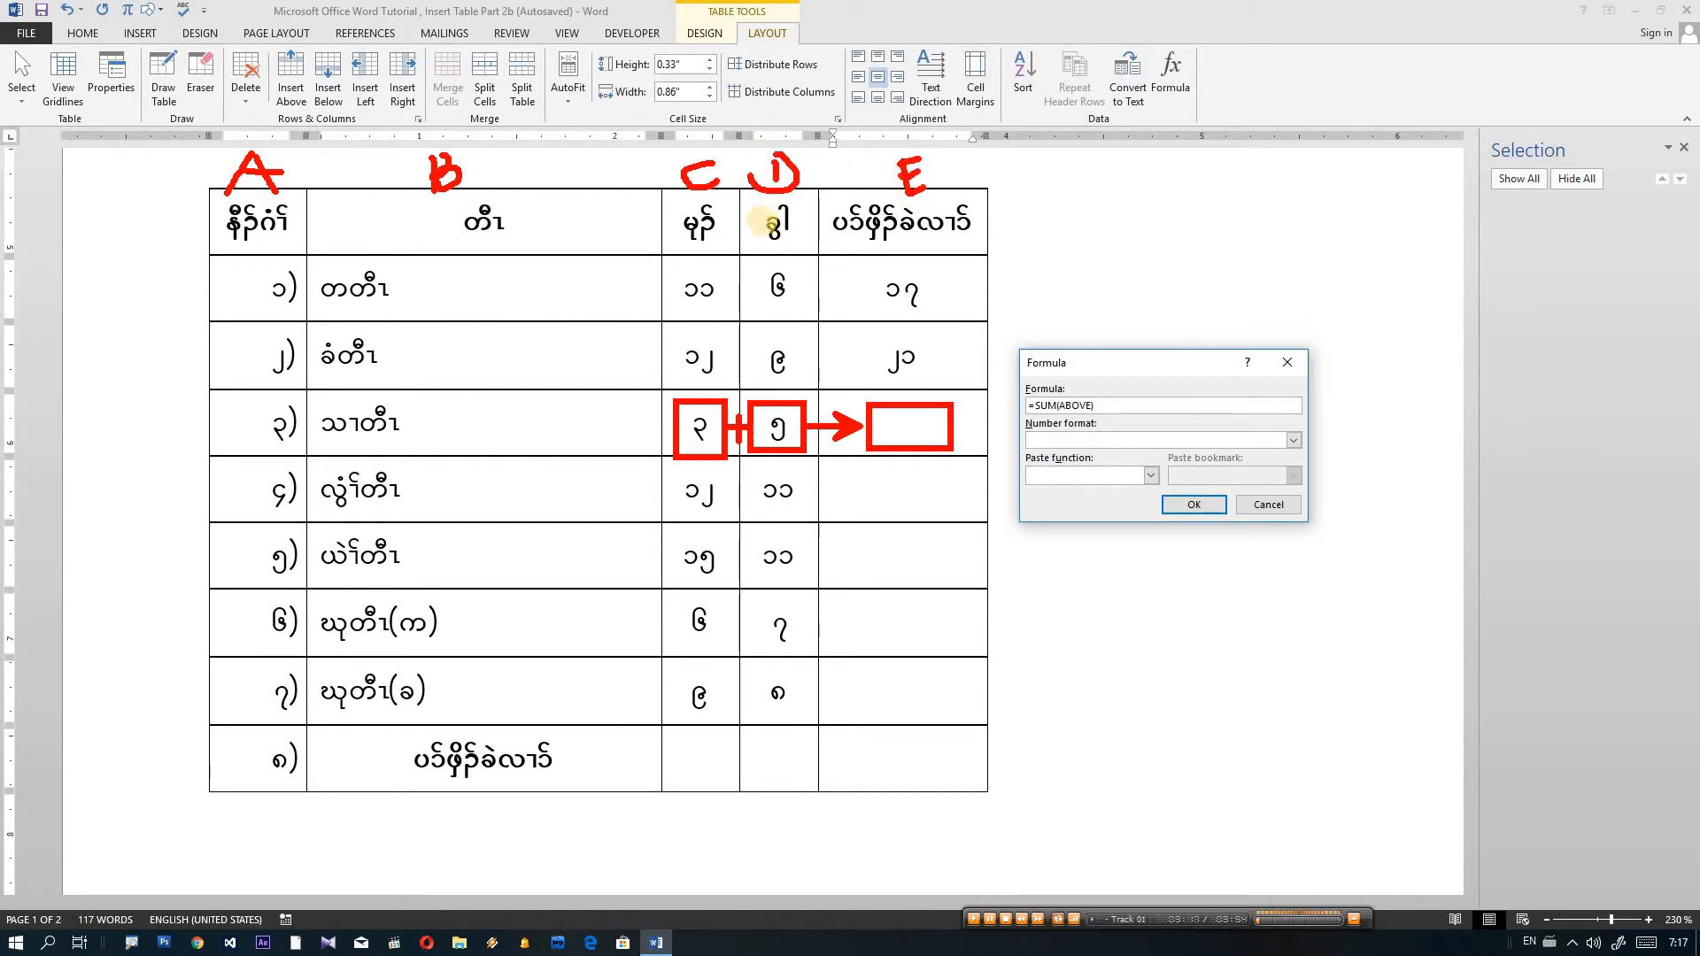
Annotate the table's rows with the numbers 1 to 9 beside the first column.
{"action": "left_click_drag", "start_coordinate": [186, 205], "coordinate": [186, 245]}
{"action": "mouse_move", "coordinate": [185, 286]}
{"action": "left_mouse_down"}
{"action": "mouse_move", "coordinate": [199, 280]}
{"action": "mouse_move", "coordinate": [180, 312]}
{"action": "mouse_move", "coordinate": [209, 356]}
{"action": "mouse_move", "coordinate": [195, 365]}
{"action": "mouse_move", "coordinate": [215, 315]}
{"action": "left_mouse_up"}
{"action": "mouse_move", "coordinate": [187, 407]}
{"action": "left_mouse_down"}
{"action": "mouse_move", "coordinate": [181, 504]}
{"action": "mouse_move", "coordinate": [213, 461]}
{"action": "left_mouse_up"}
{"action": "left_click", "coordinate": [222, 479]}
{"action": "mouse_move", "coordinate": [202, 535]}
{"action": "left_mouse_down"}
{"action": "mouse_move", "coordinate": [182, 559]}
{"action": "mouse_move", "coordinate": [197, 642]}
{"action": "mouse_move", "coordinate": [206, 629]}
{"action": "mouse_move", "coordinate": [186, 695]}
{"action": "mouse_move", "coordinate": [191, 784]}
{"action": "mouse_move", "coordinate": [200, 760]}
{"action": "mouse_move", "coordinate": [168, 753]}
{"action": "mouse_move", "coordinate": [181, 768]}
{"action": "mouse_move", "coordinate": [200, 737]}
{"action": "left_mouse_up"}
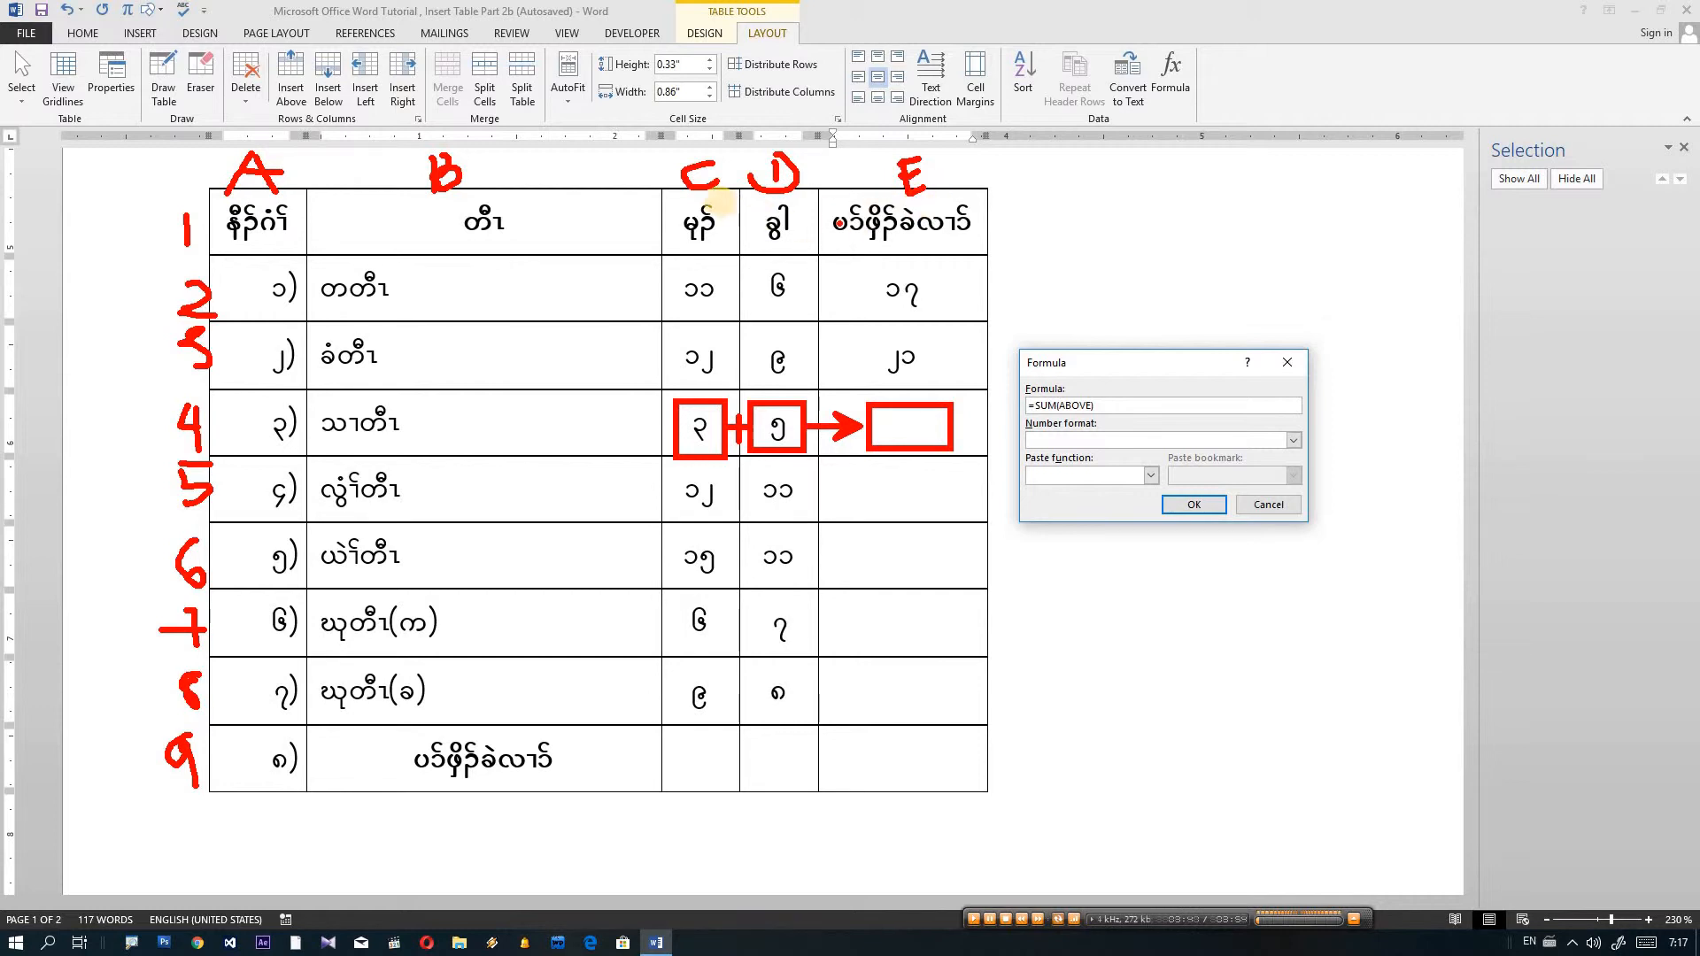
Mark with drawn lines how column letters C and D meet row number 4 for the third data row's two values.
{"action": "left_click_drag", "start_coordinate": [705, 186], "coordinate": [699, 378]}
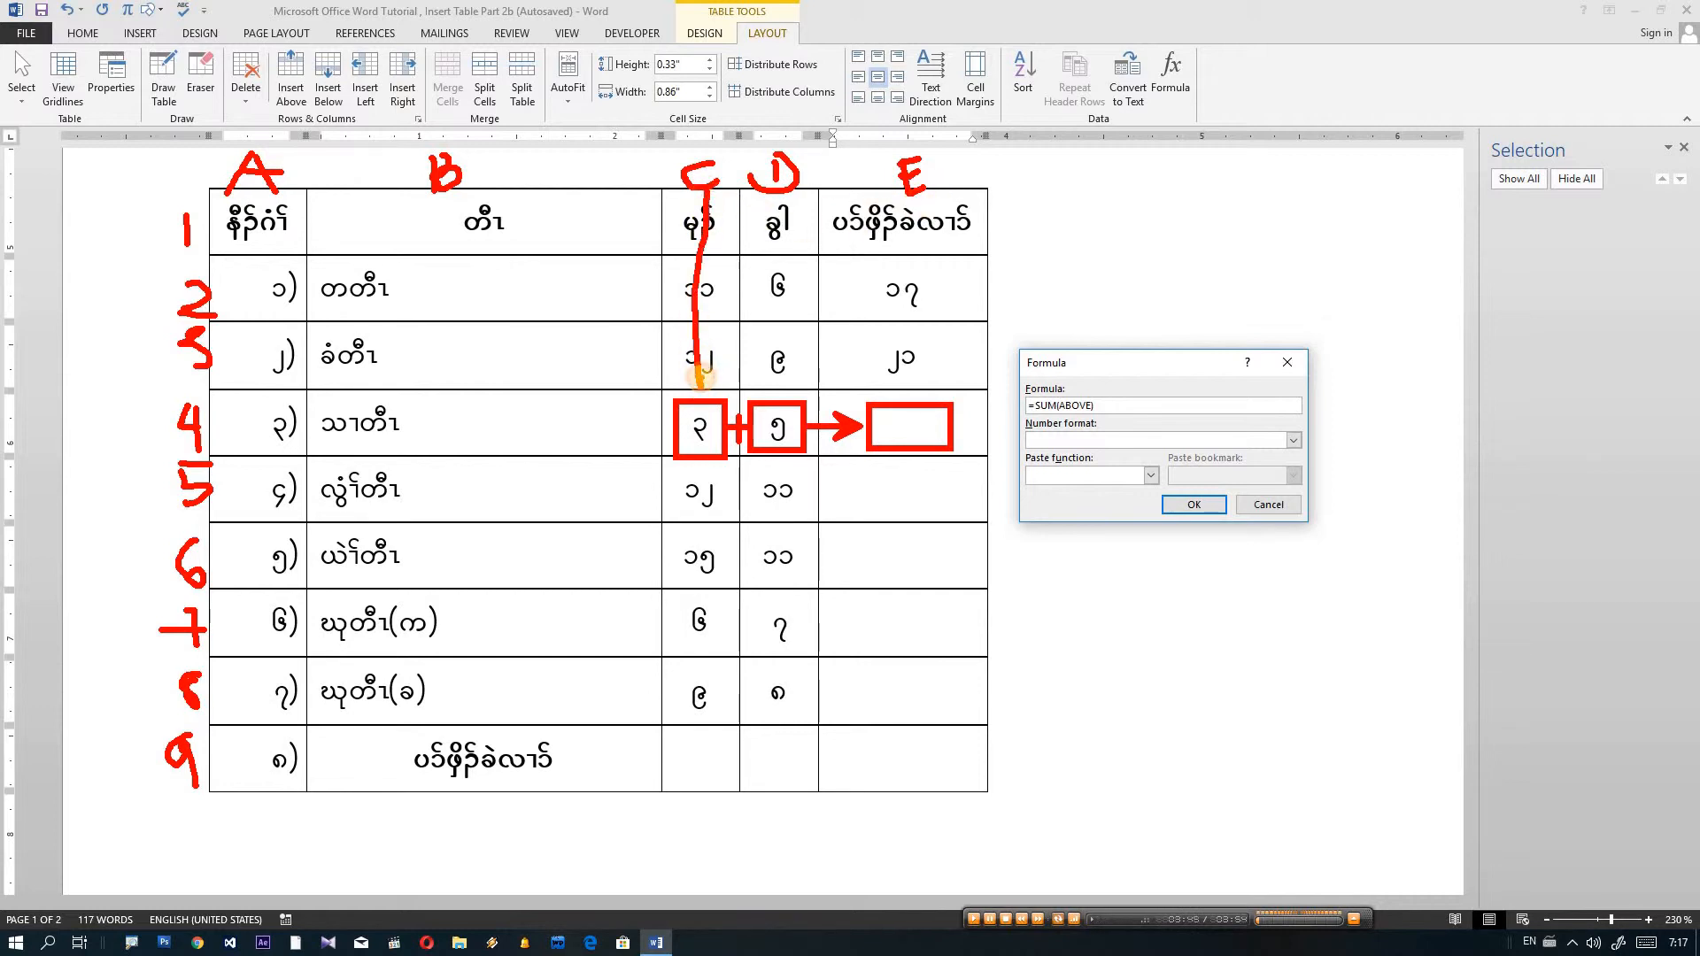
{"action": "left_click_drag", "start_coordinate": [205, 425], "coordinate": [675, 425]}
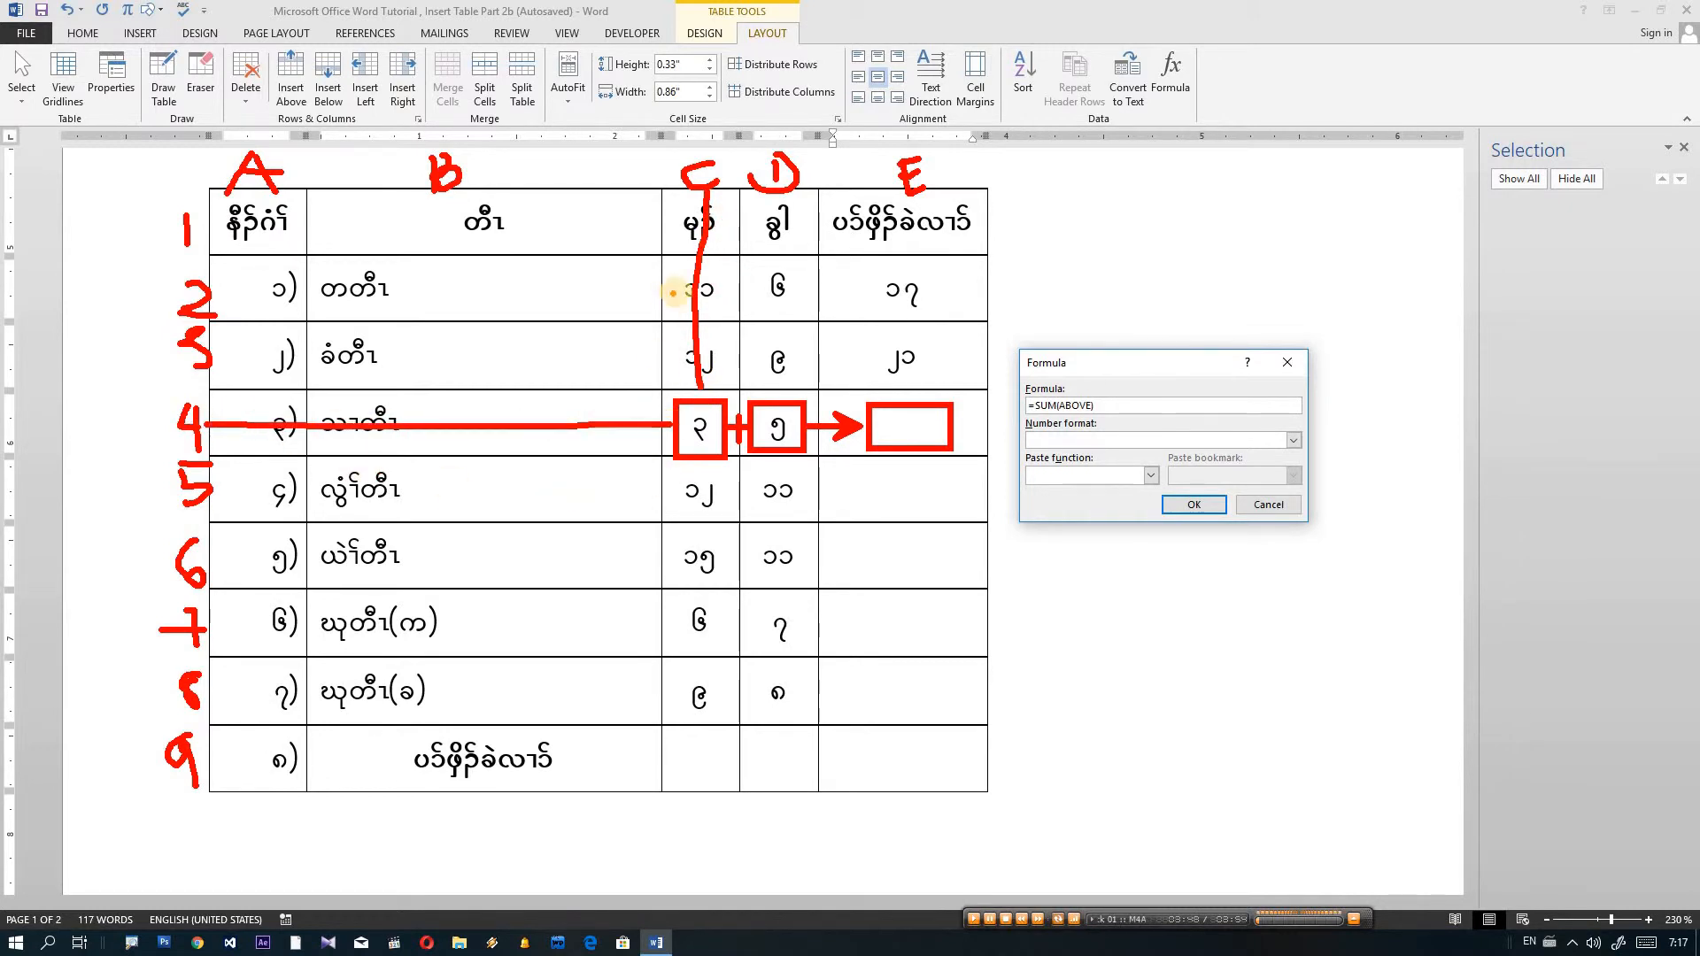
{"action": "left_click_drag", "start_coordinate": [686, 183], "coordinate": [206, 415]}
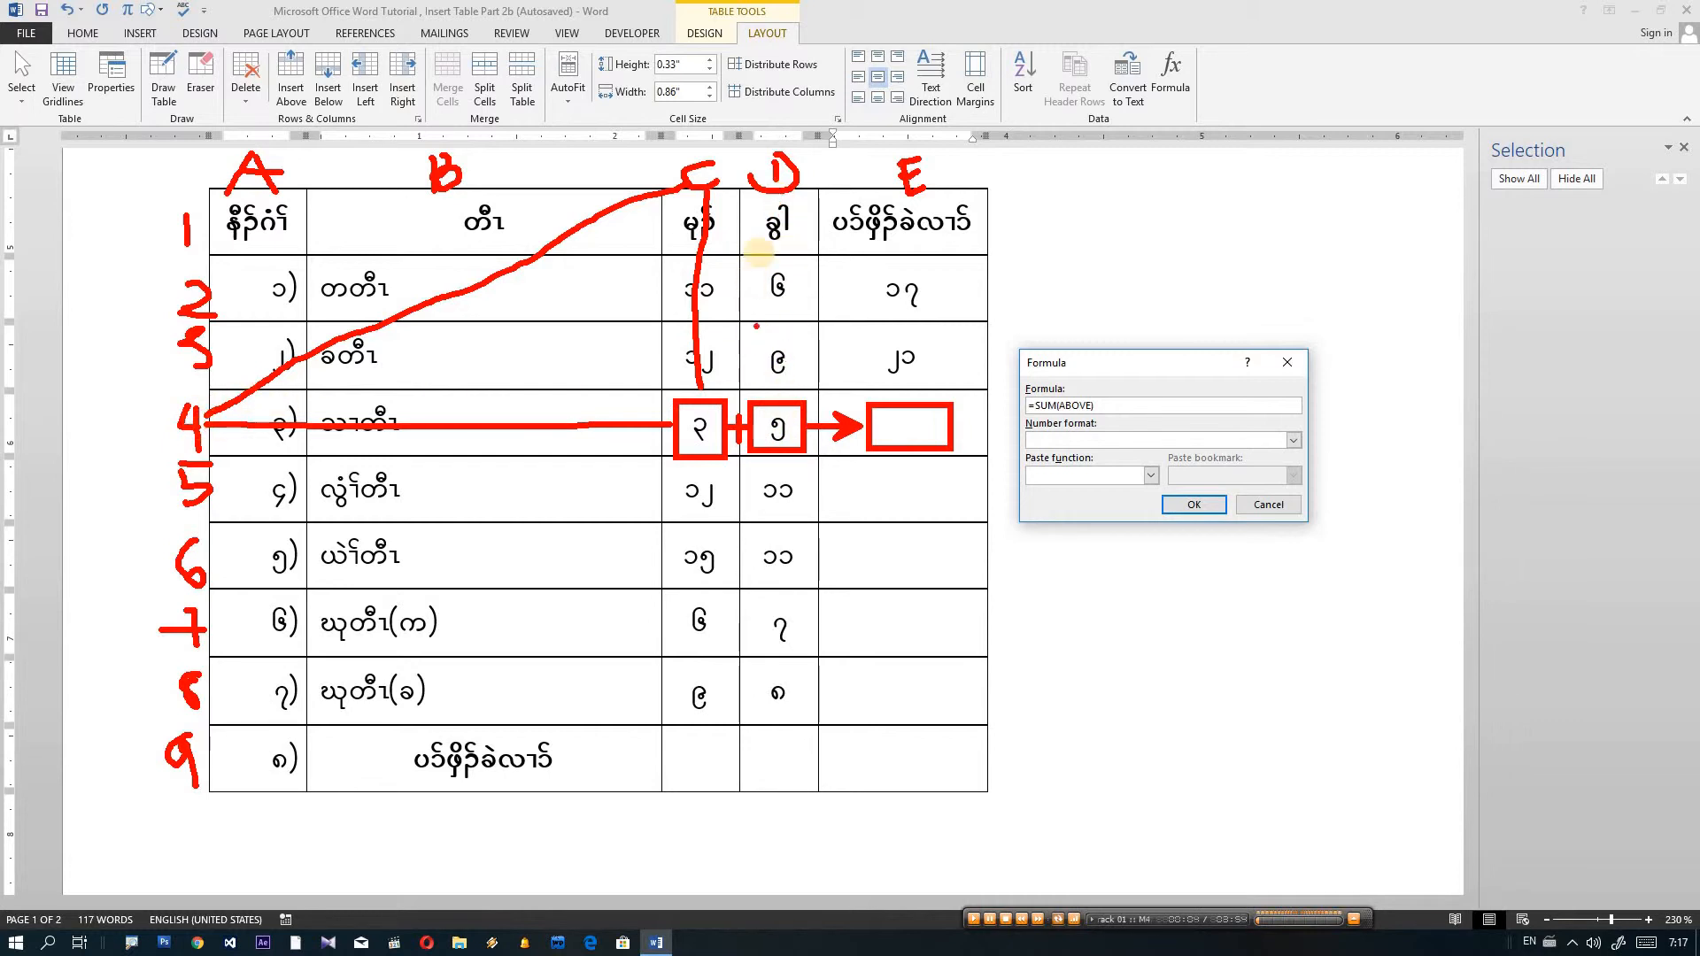
{"action": "mouse_move", "coordinate": [766, 190]}
{"action": "left_mouse_down"}
{"action": "mouse_move", "coordinate": [372, 396]}
{"action": "mouse_move", "coordinate": [214, 414]}
{"action": "left_mouse_up"}
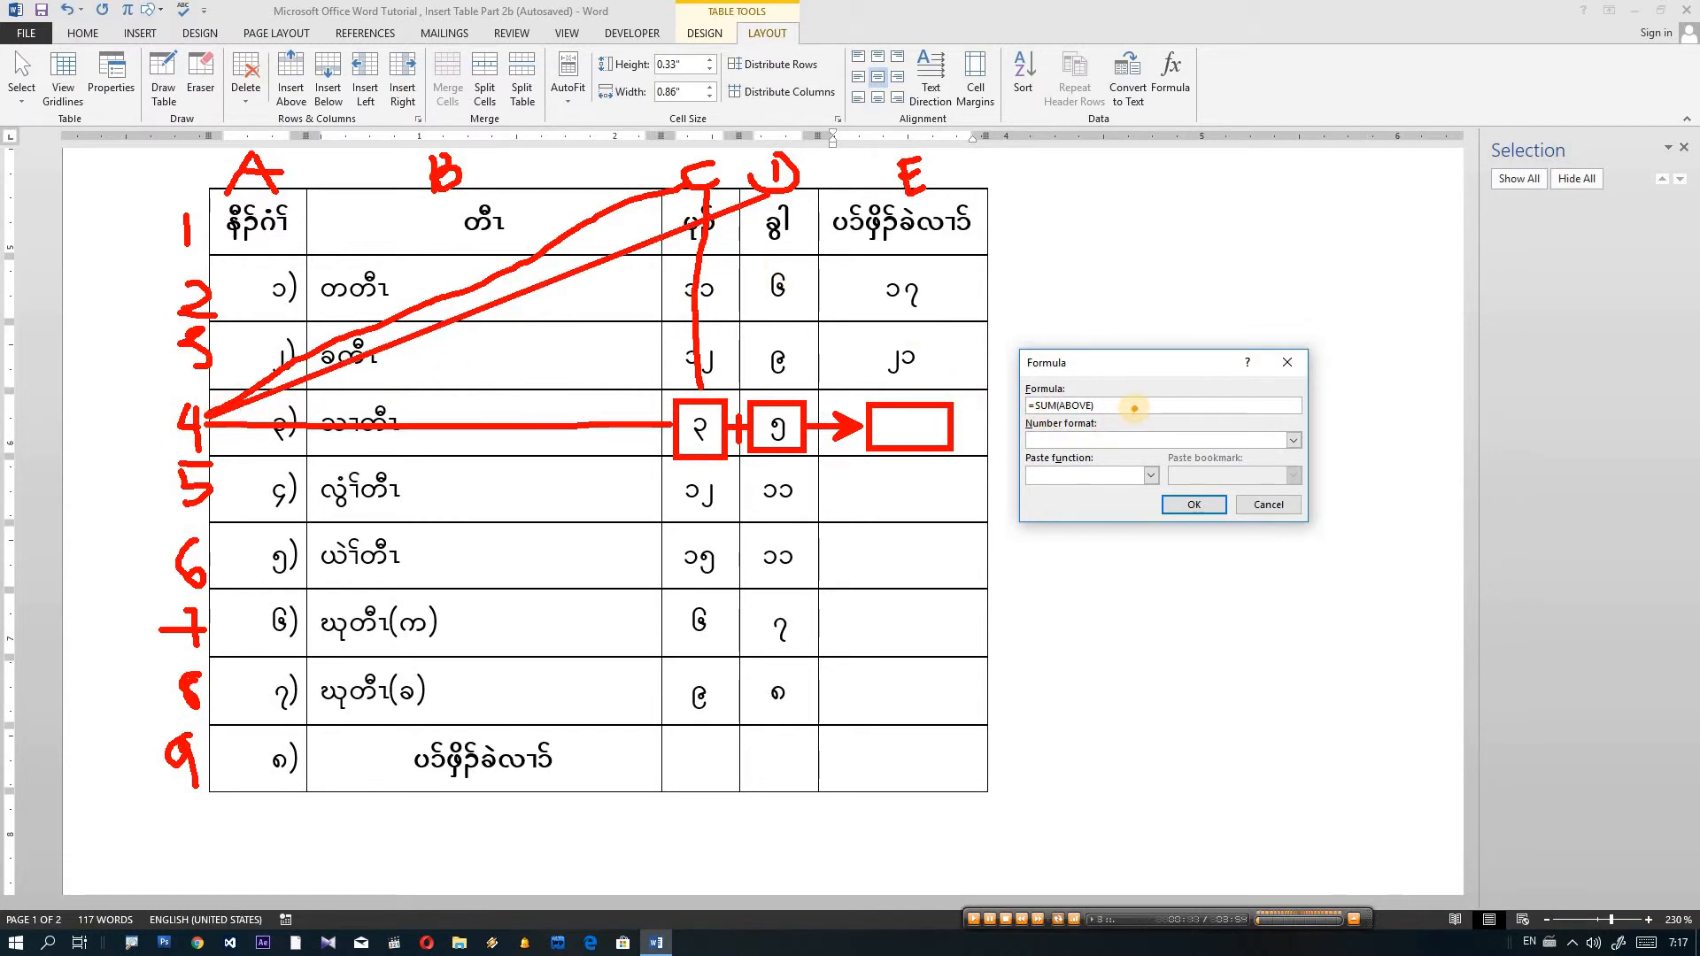
{"action": "mouse_move", "coordinate": [1134, 407]}
{"action": "left_mouse_down"}
{"action": "mouse_move", "coordinate": [1132, 437]}
{"action": "mouse_move", "coordinate": [1130, 399]}
{"action": "left_mouse_up"}
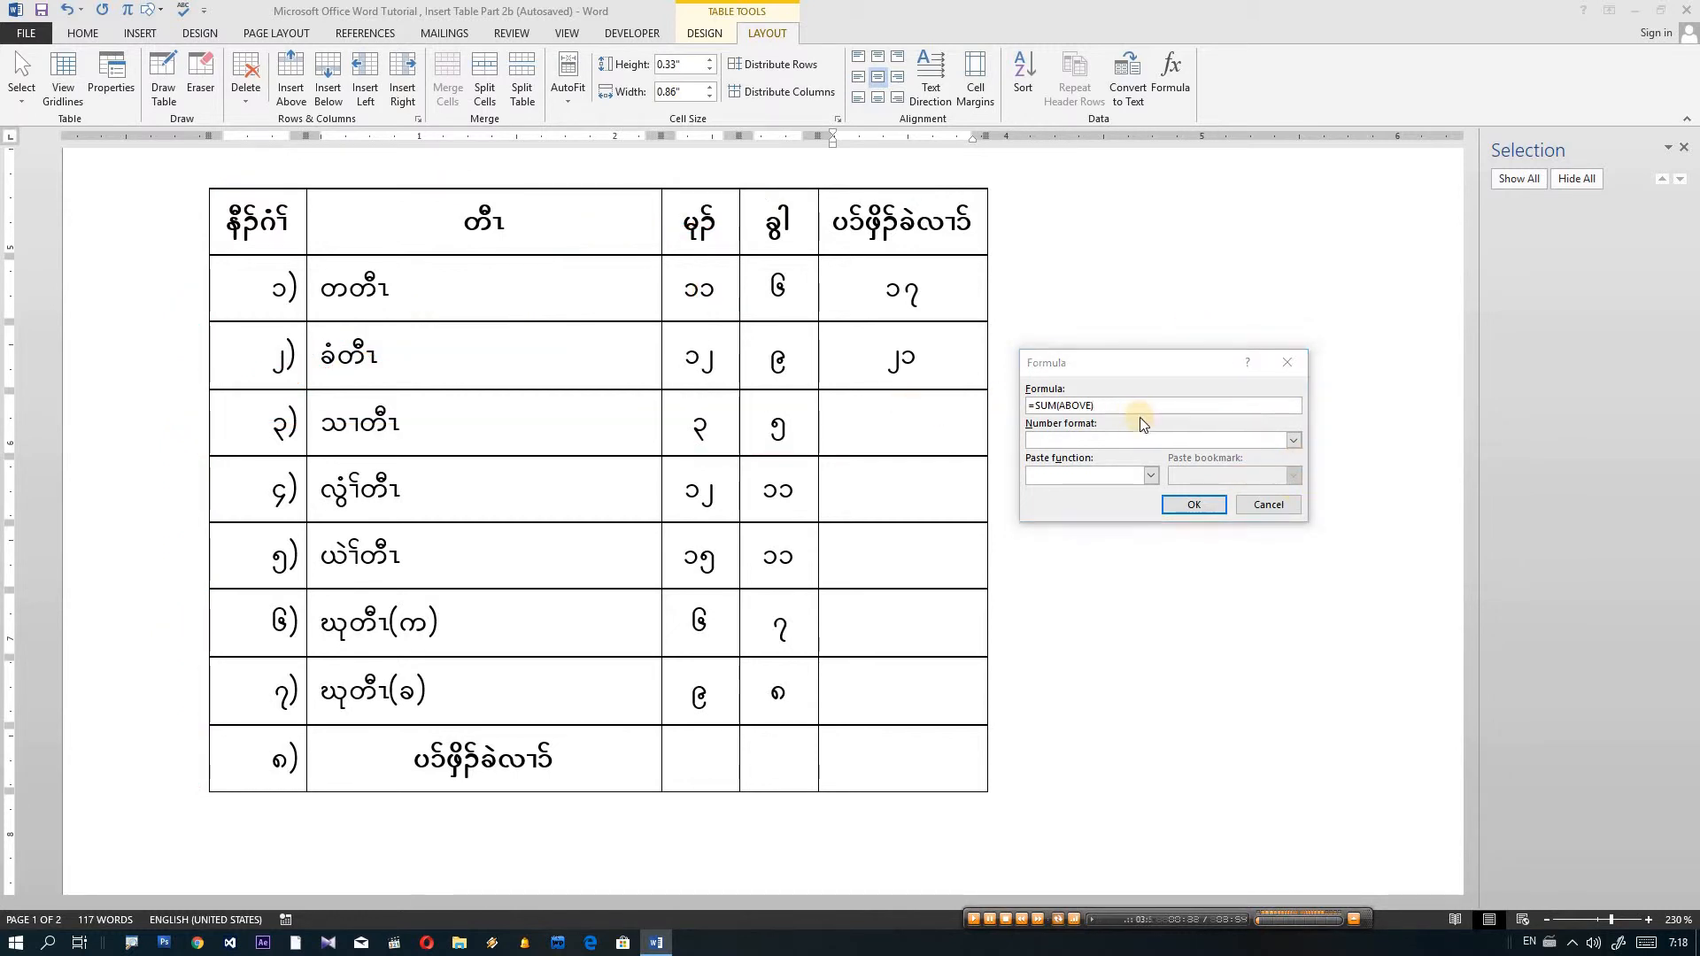
Replace the default formula with =C4+D4 and insert it as the third data row's total.
{"action": "left_click", "coordinate": [1140, 407]}
{"action": "left_click_drag", "start_coordinate": [1035, 407], "coordinate": [1030, 407]}
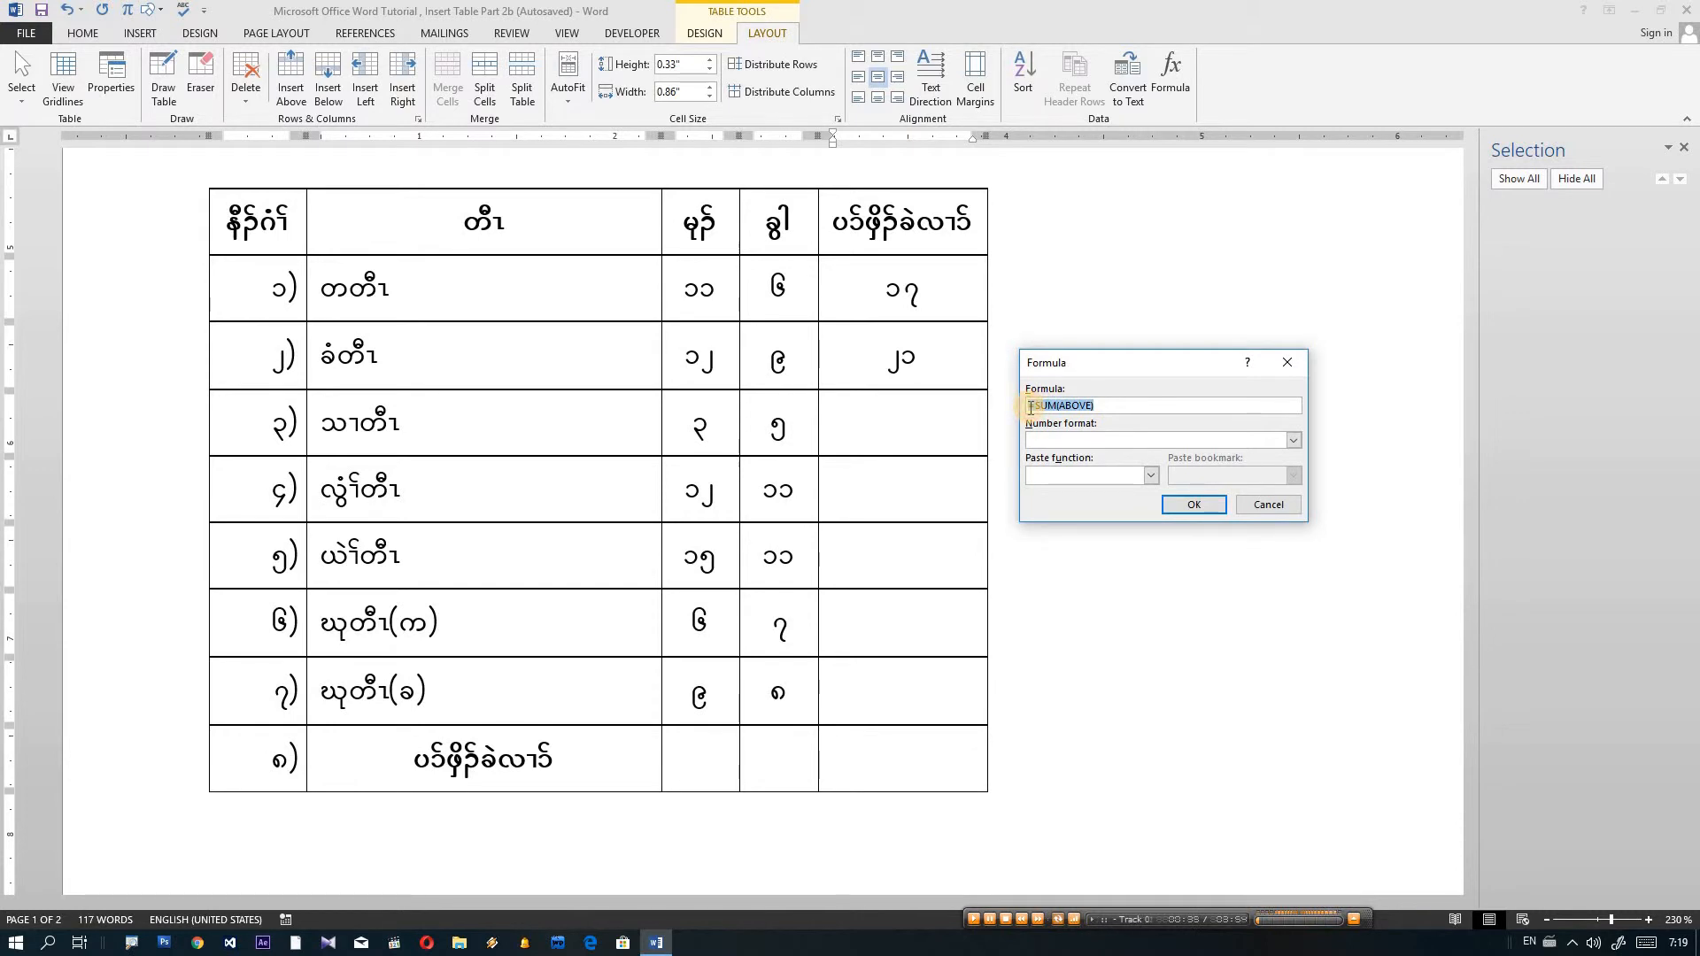
{"action": "key", "text": "BackSpace"}
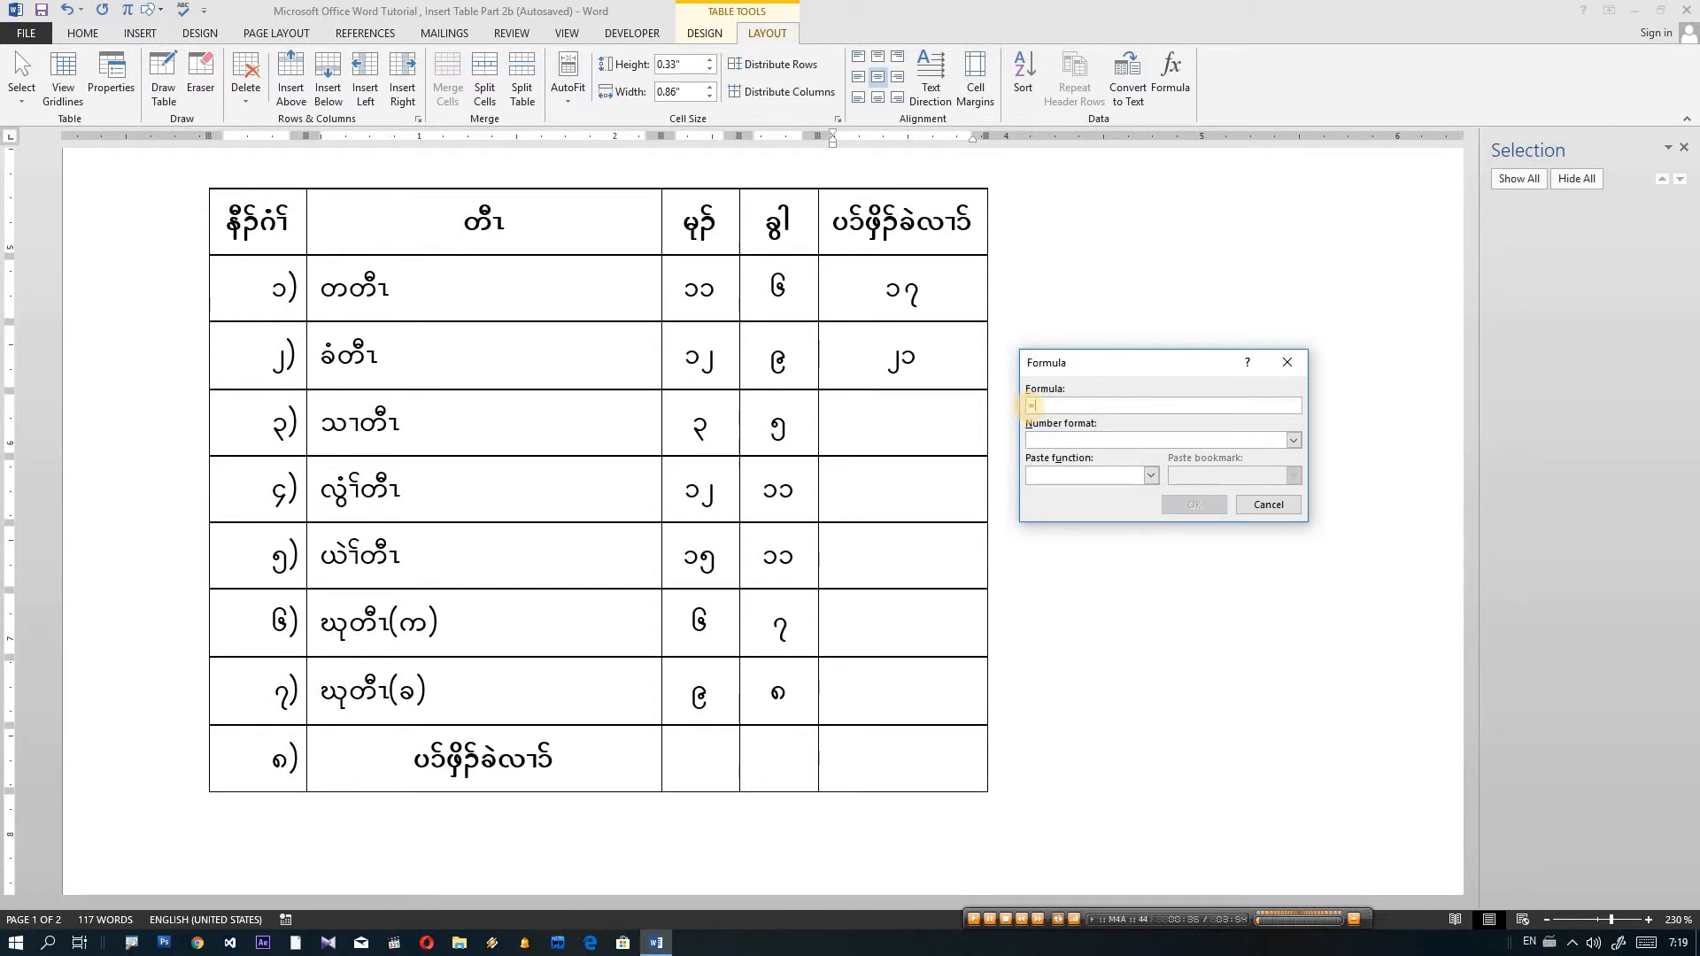
{"action": "type", "text": "=C4+D4"}
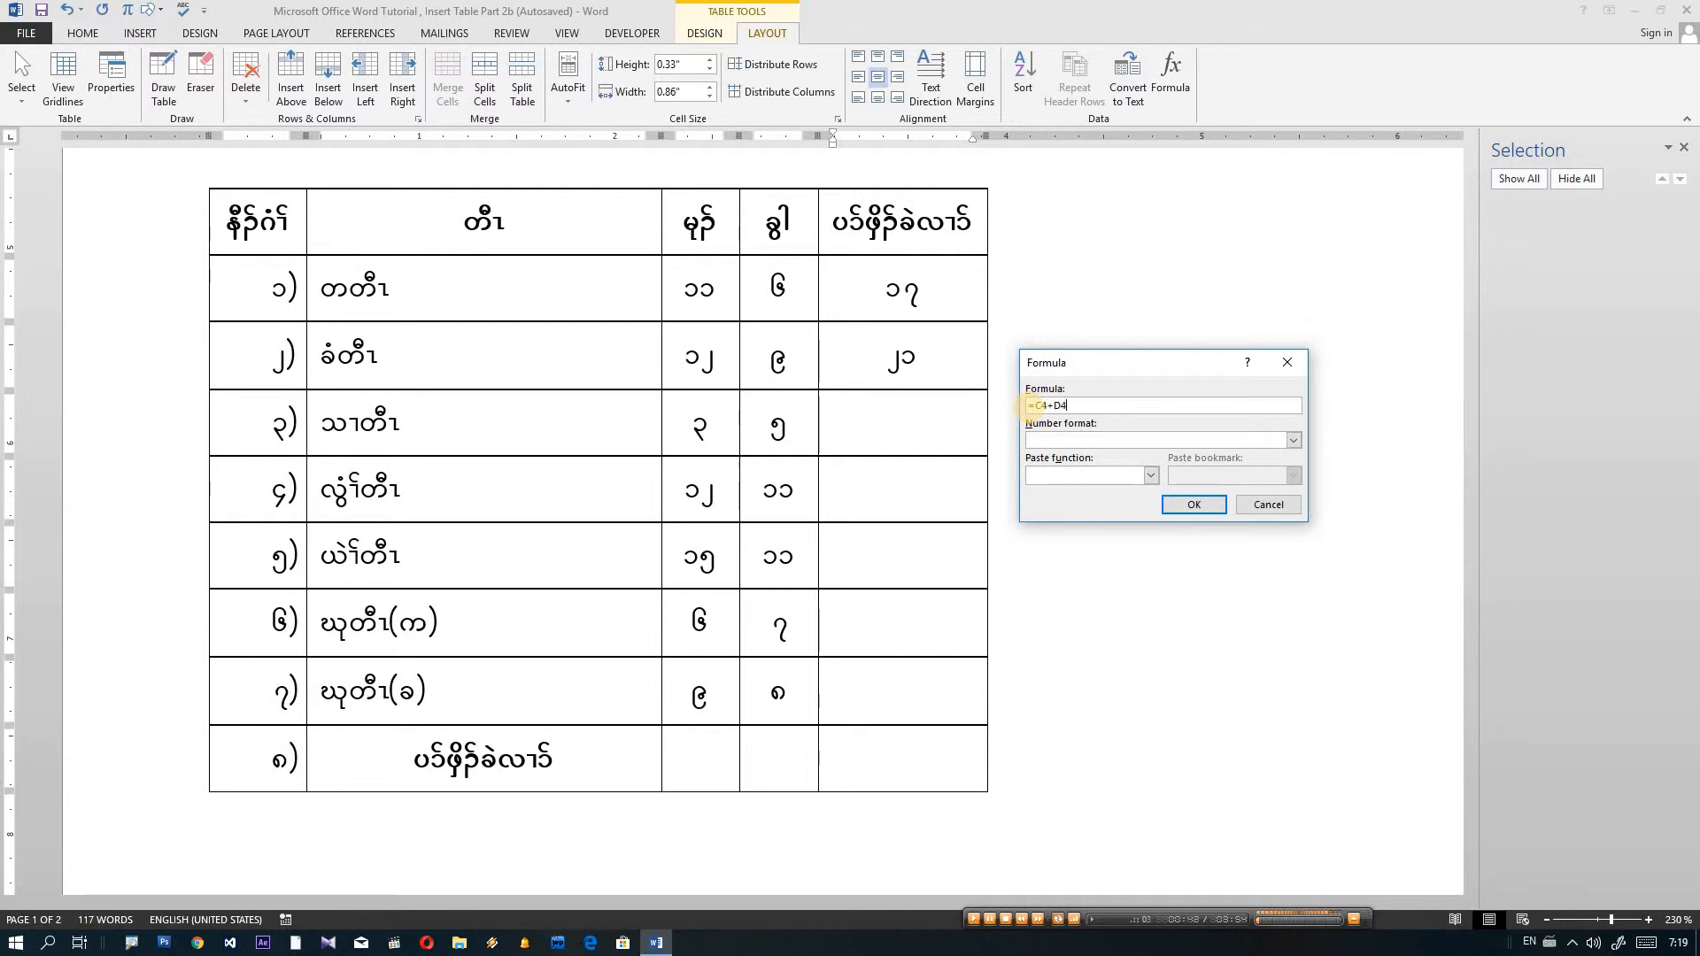
{"action": "left_click", "coordinate": [1206, 505]}
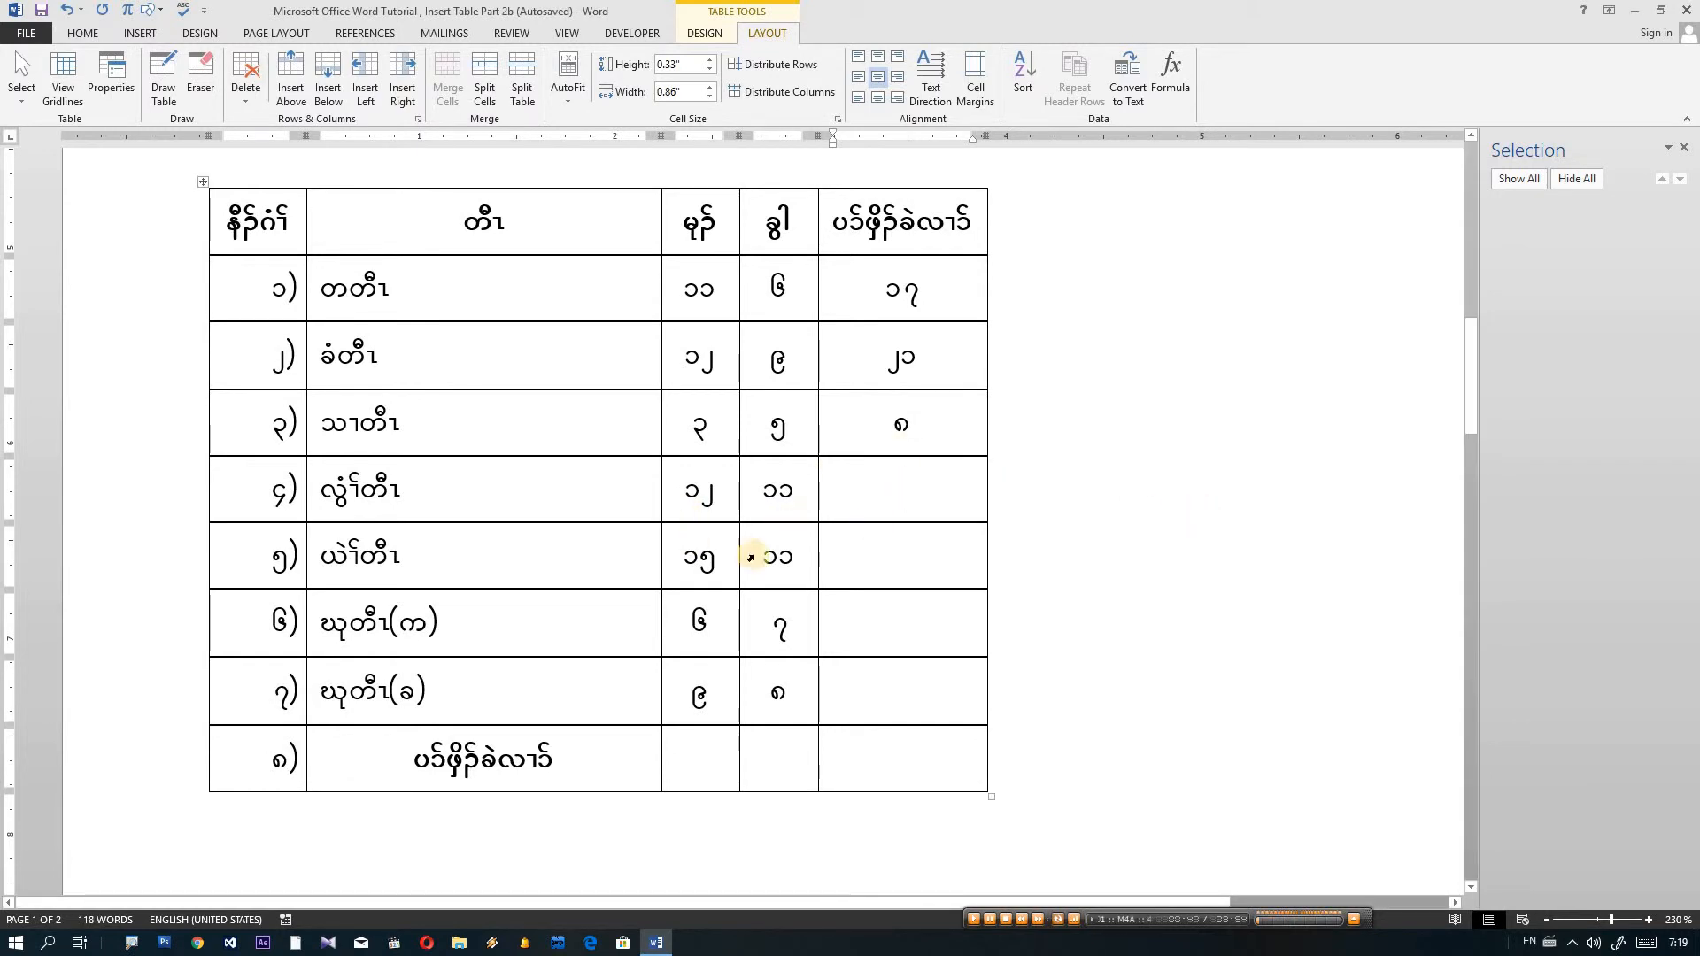
Insert the formula =C5+D5 in the fourth data row's total cell.
{"action": "left_click", "coordinate": [1170, 95]}
{"action": "left_click_drag", "start_coordinate": [1104, 404], "coordinate": [1037, 405]}
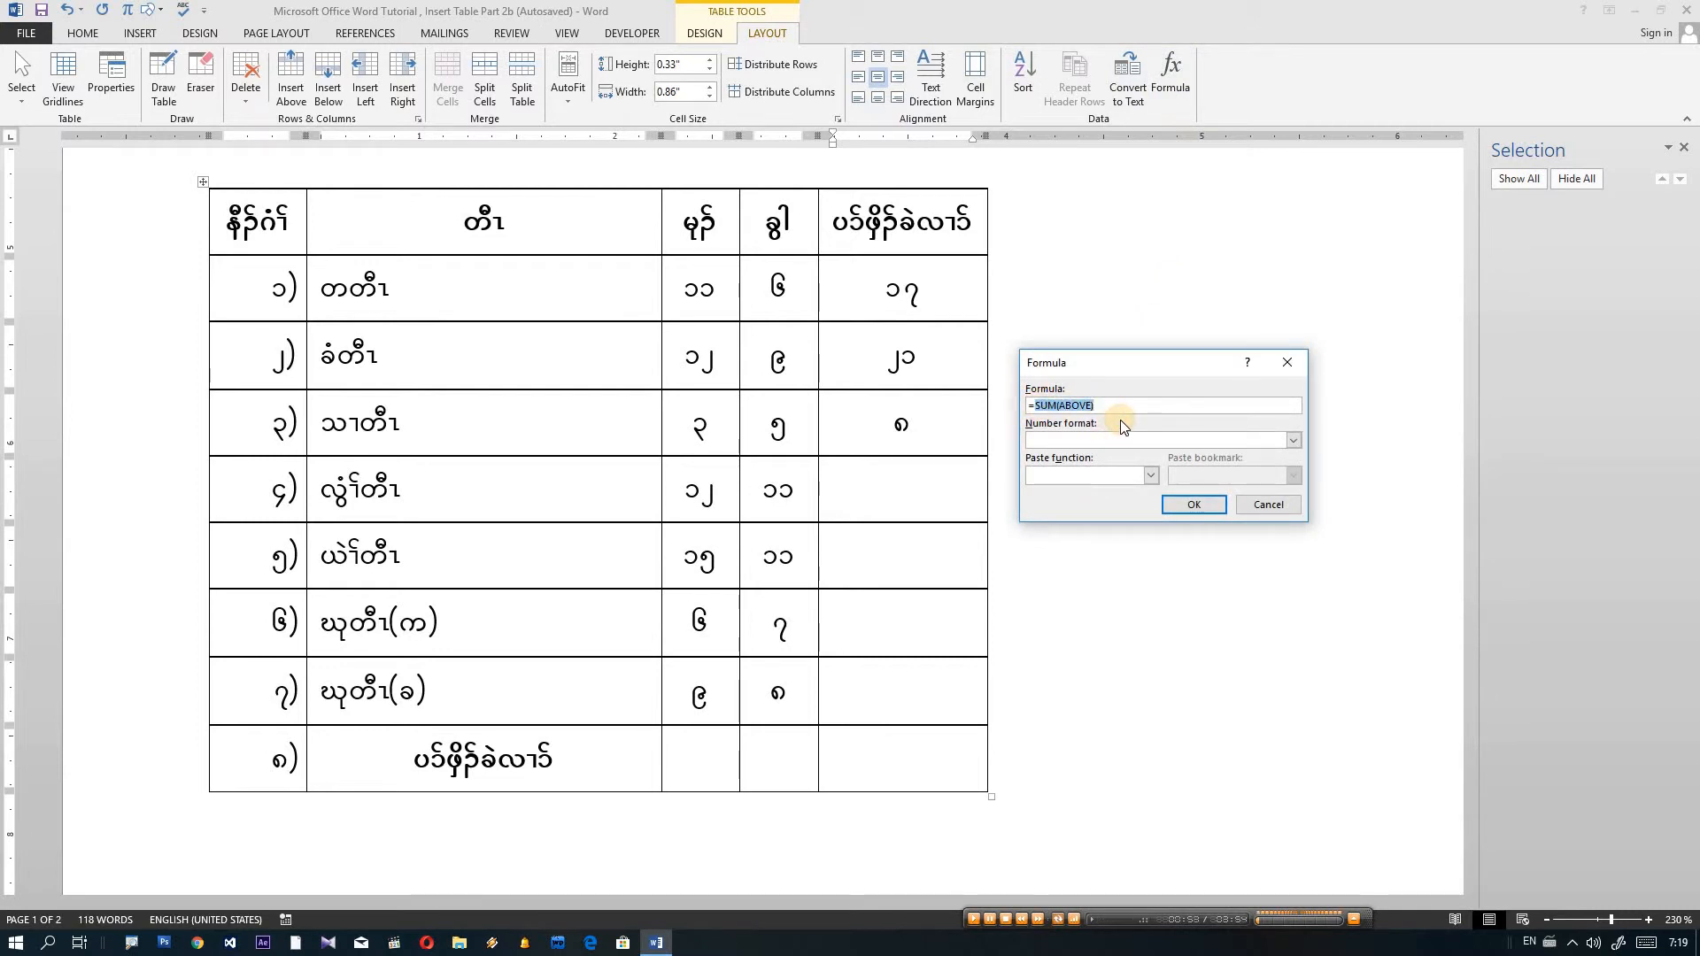
{"action": "type", "text": "C5+D5"}
{"action": "left_click", "coordinate": [1195, 502]}
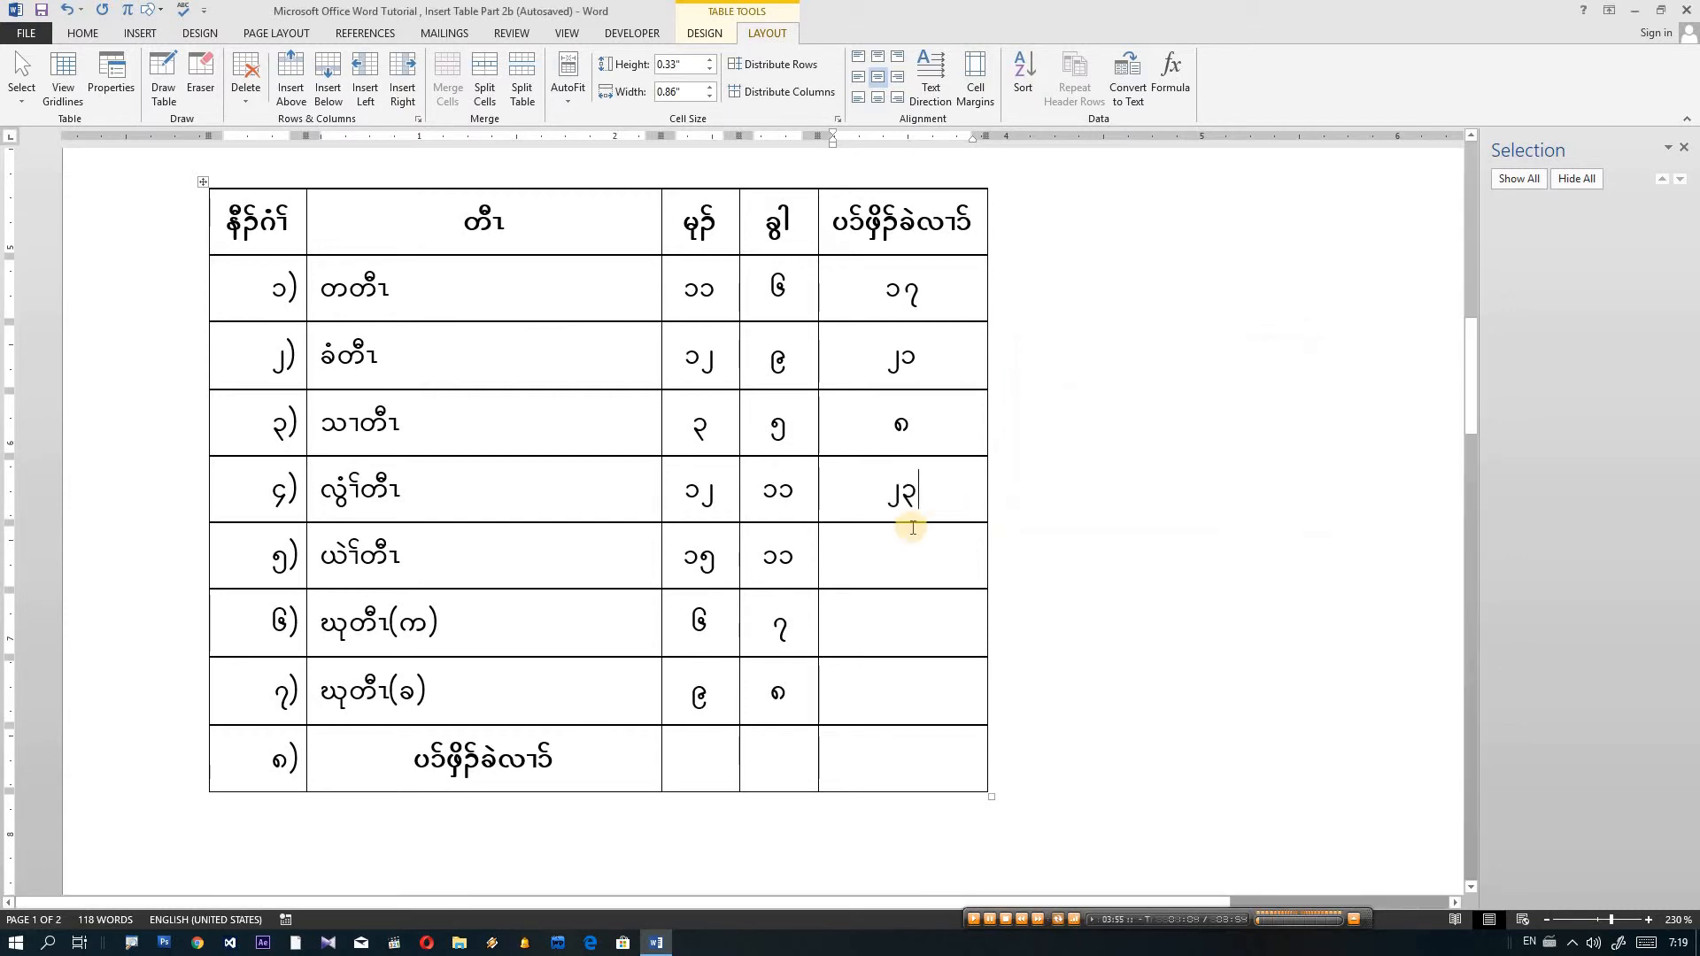
Insert the formula =c6+d6 in the fifth data row's total cell.
{"action": "left_click", "coordinate": [904, 545]}
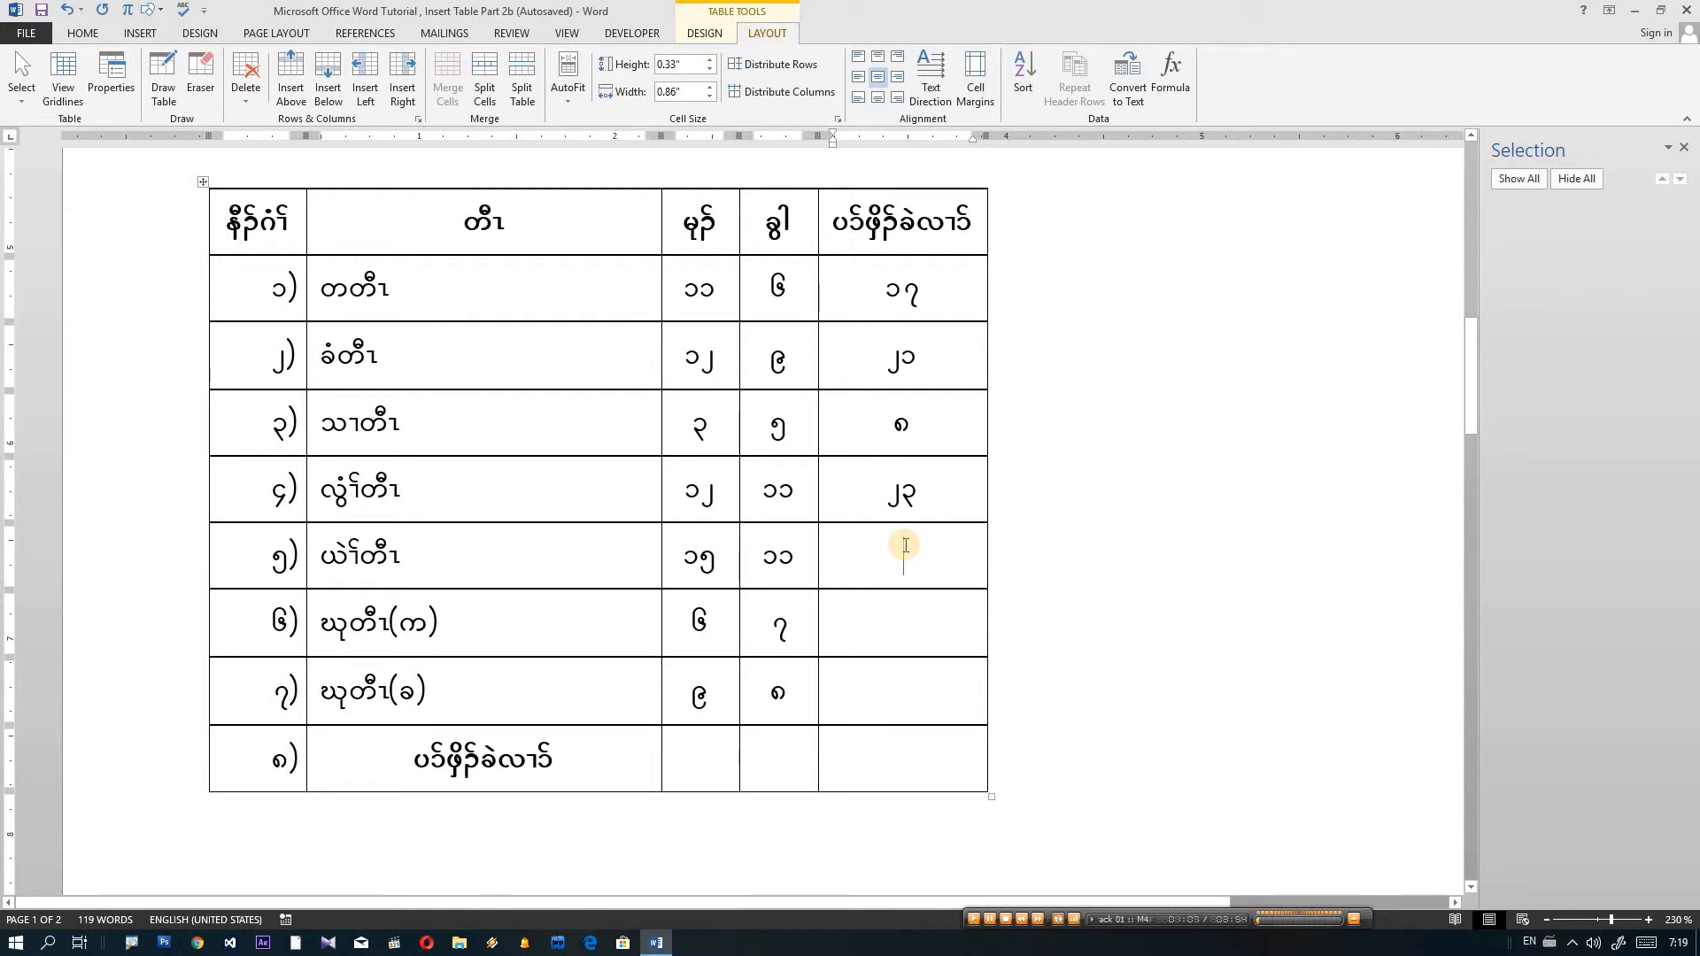
{"action": "type", "text": "="}
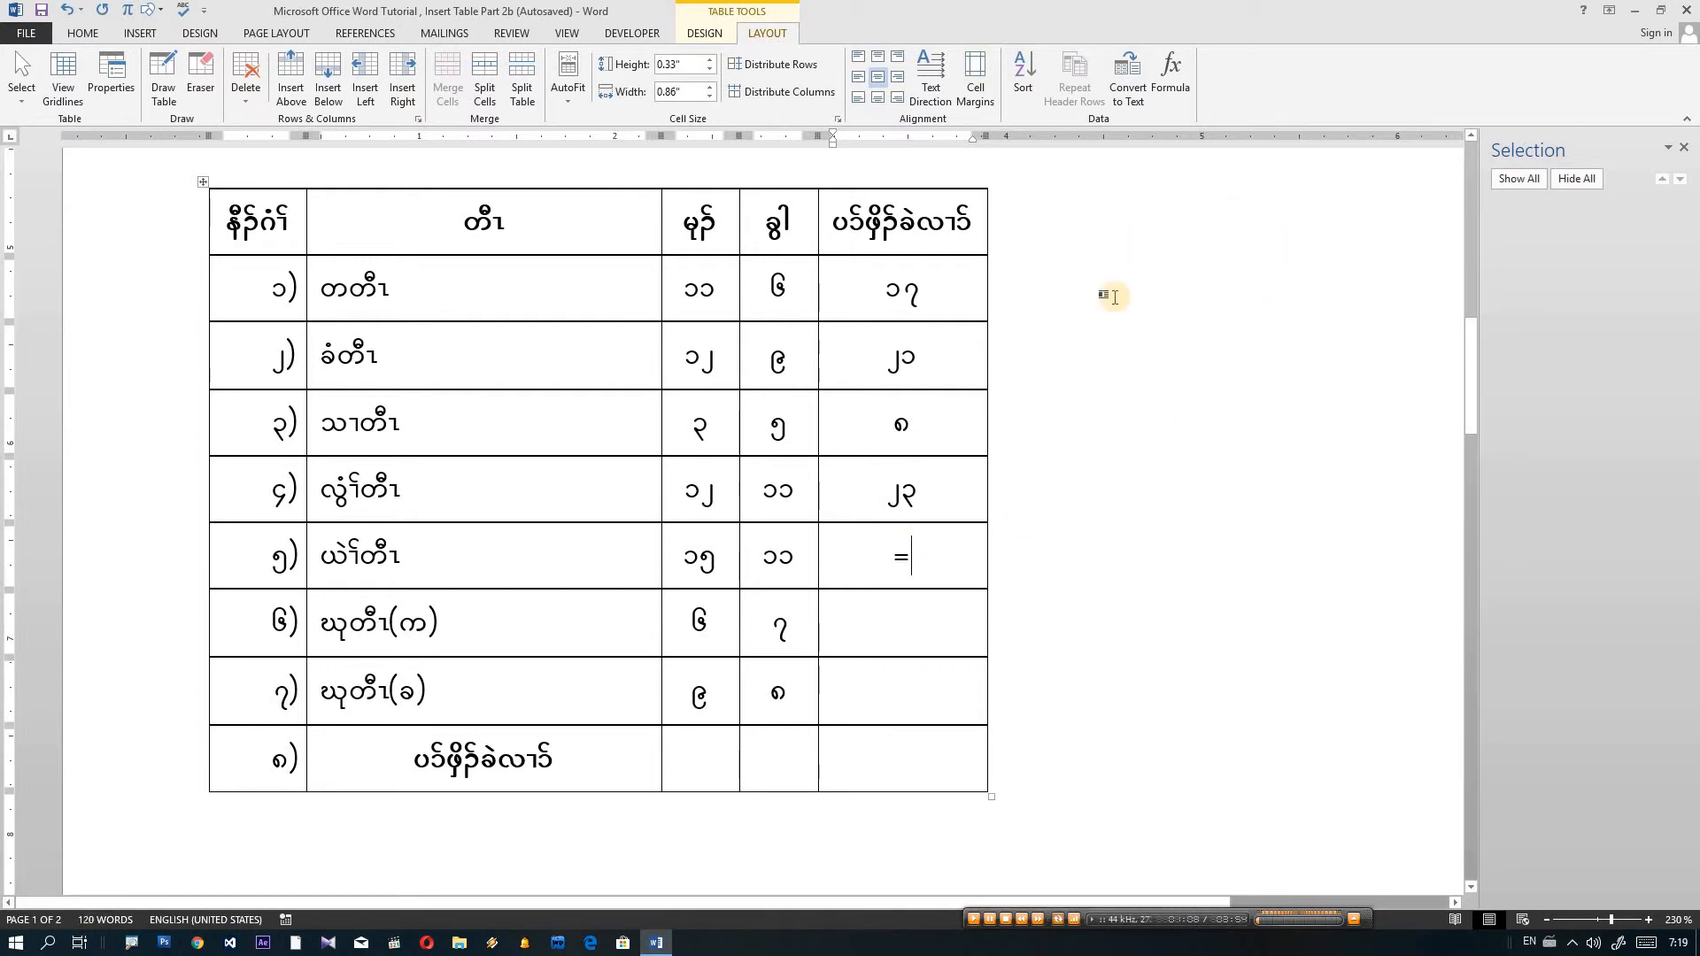
{"action": "key", "text": "BackSpace"}
{"action": "left_click", "coordinate": [1173, 75]}
{"action": "left_click_drag", "start_coordinate": [1130, 408], "coordinate": [1039, 408]}
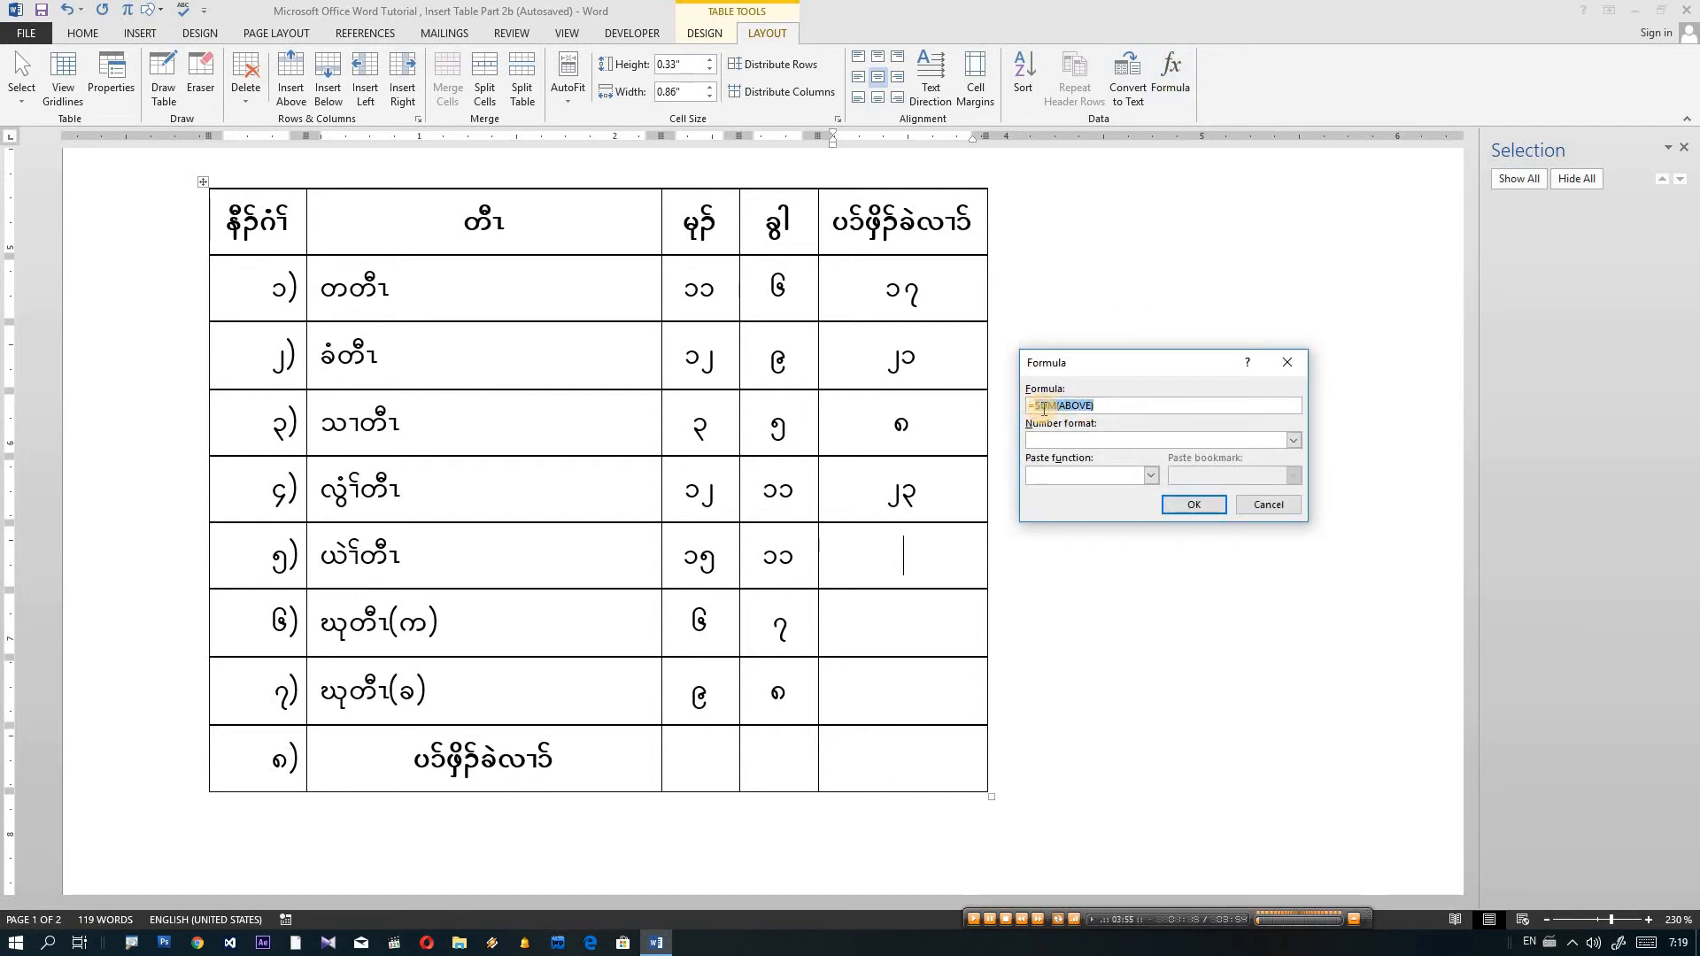
{"action": "type", "text": "c6+d6"}
{"action": "left_click", "coordinate": [1176, 519]}
Insert the formula =c7+d7 in the sixth data row's total cell.
{"action": "left_click", "coordinate": [910, 615]}
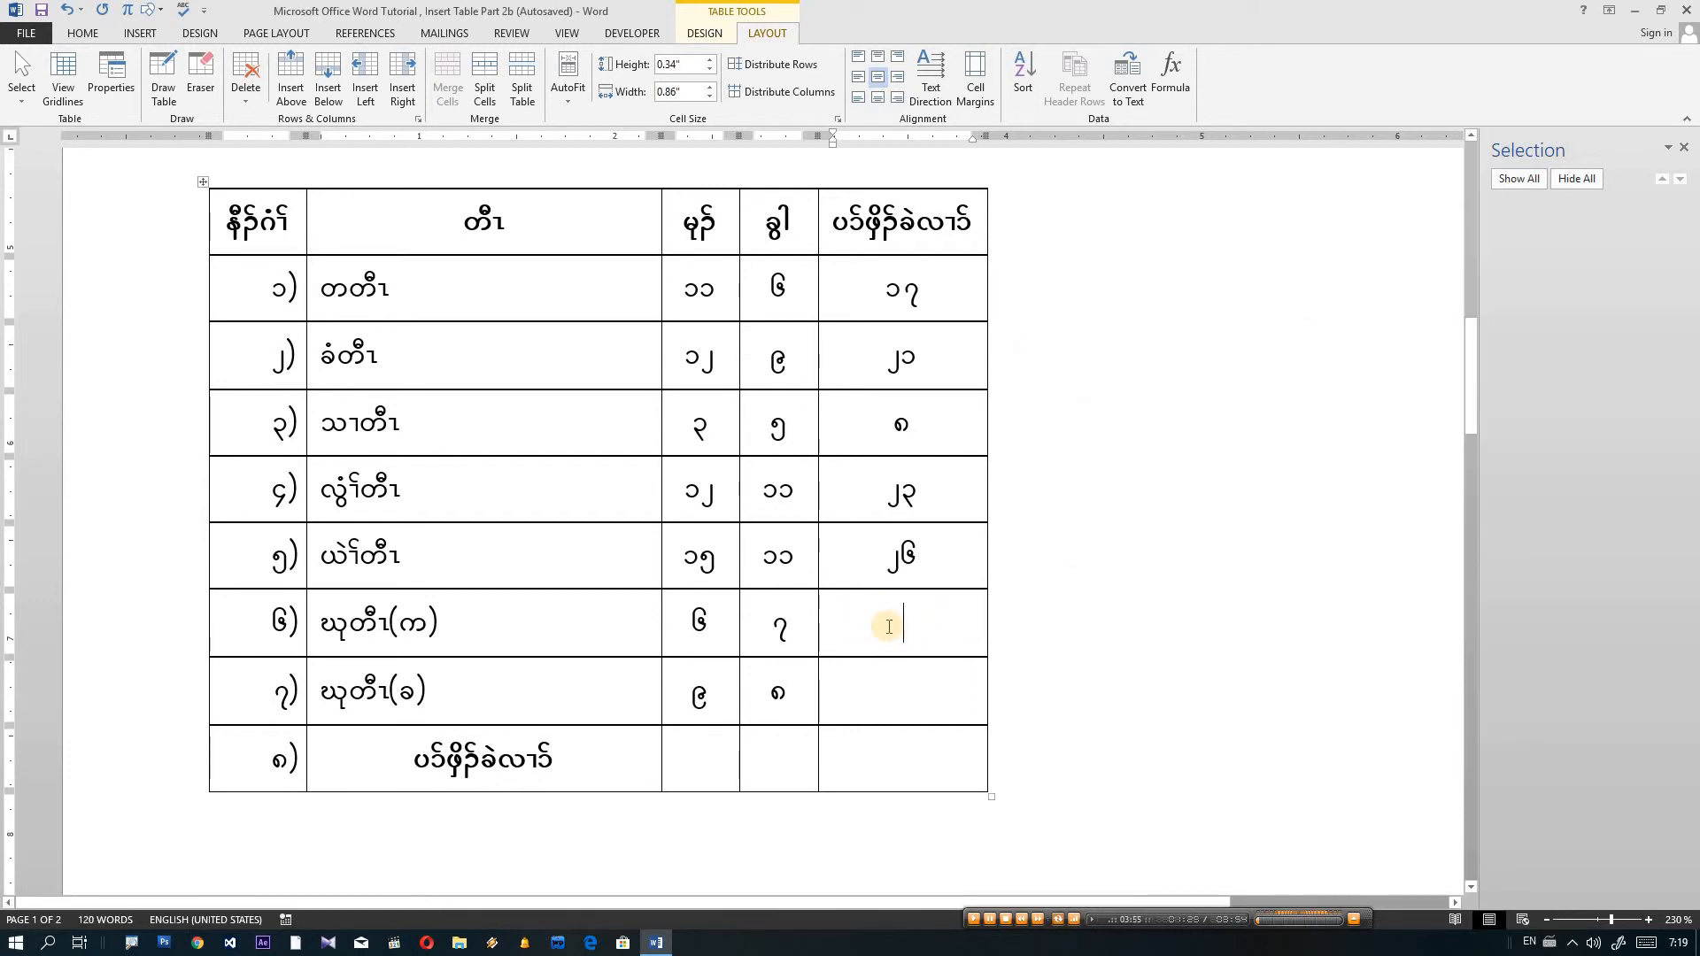
{"action": "left_click", "coordinate": [1171, 75]}
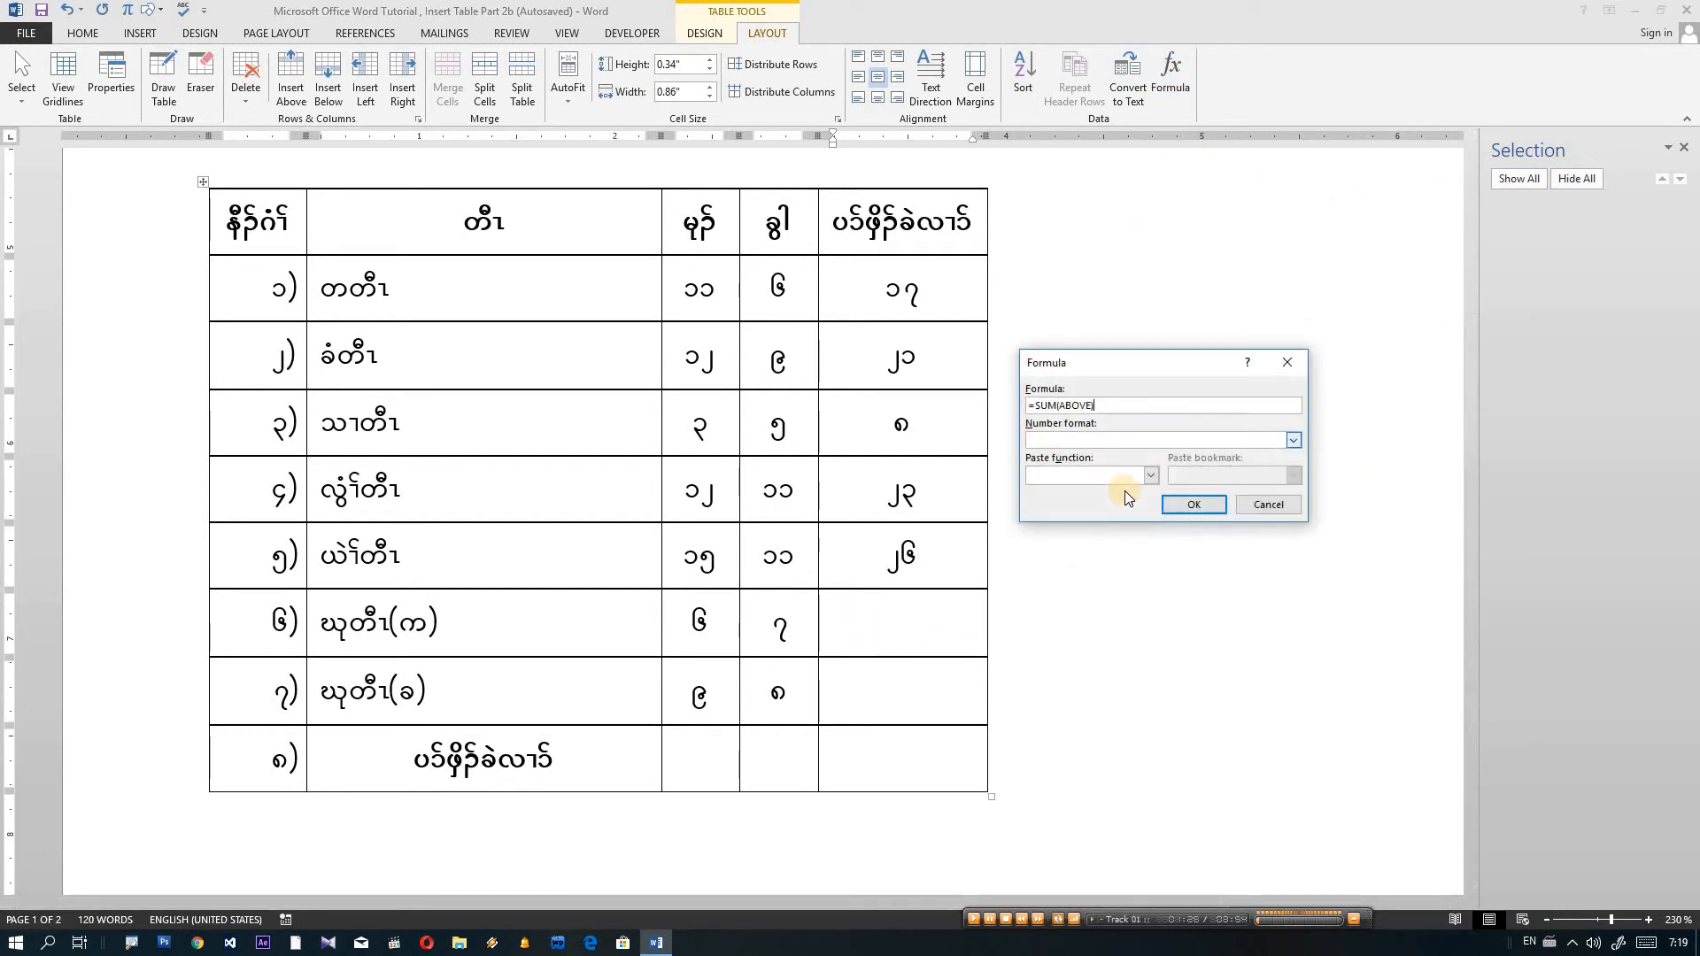
{"action": "left_click_drag", "start_coordinate": [1117, 405], "coordinate": [1021, 408]}
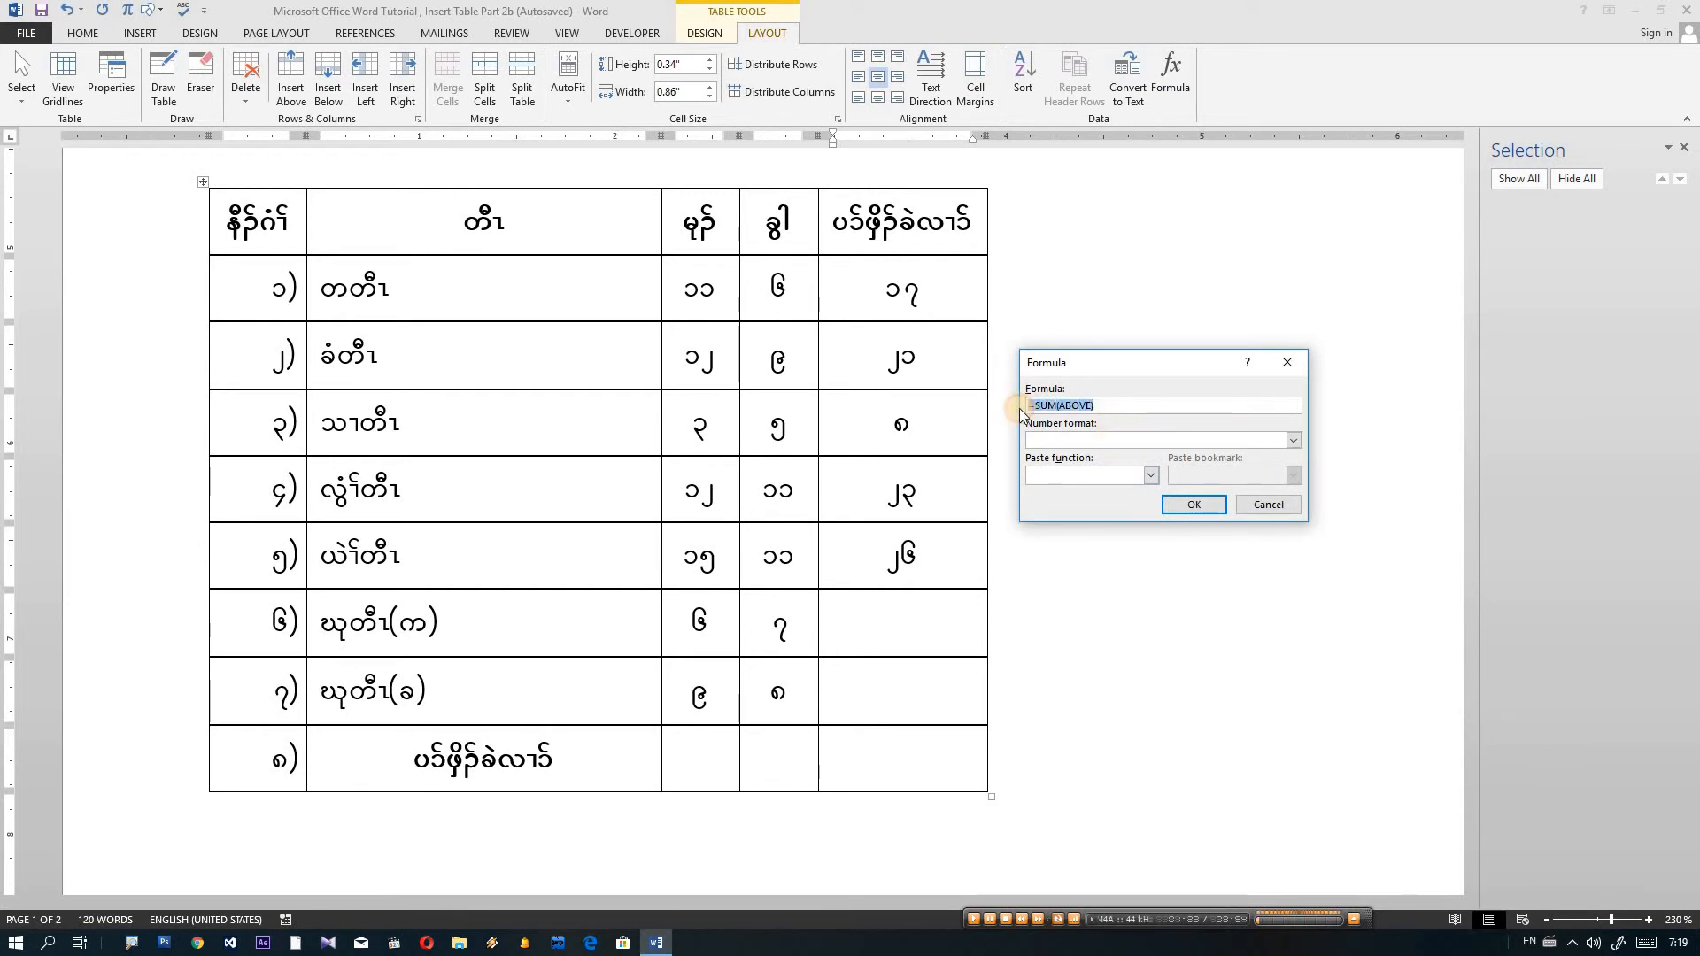
{"action": "type", "text": "="}
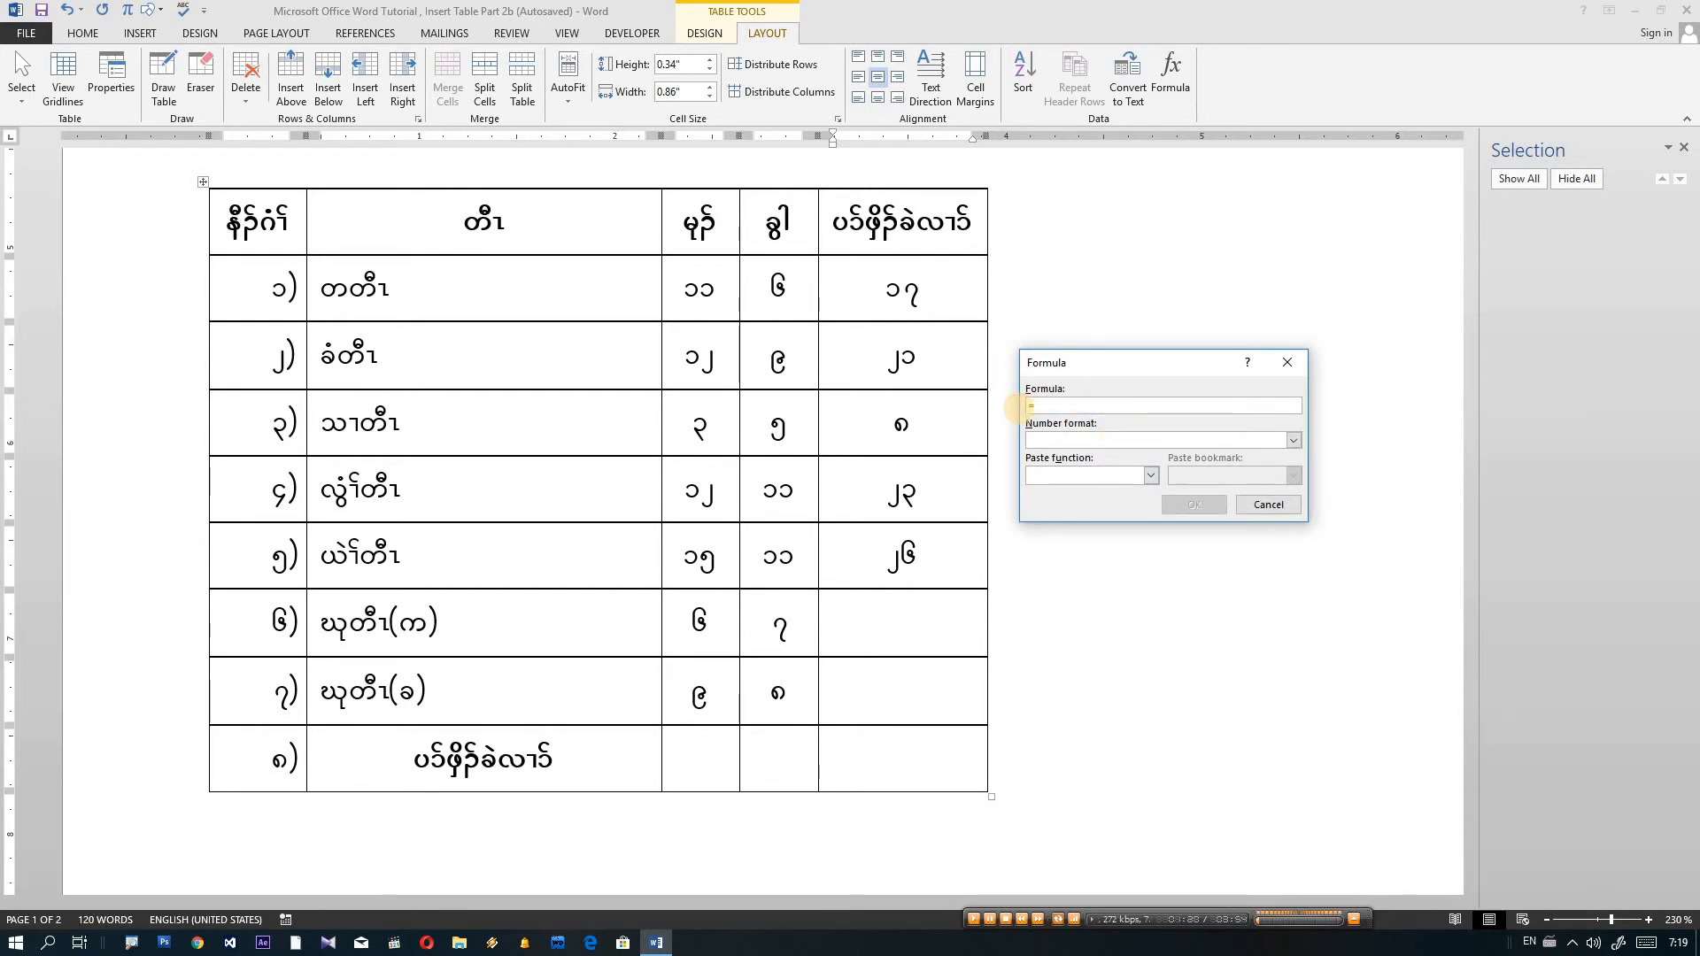
{"action": "type", "text": "c7+d7"}
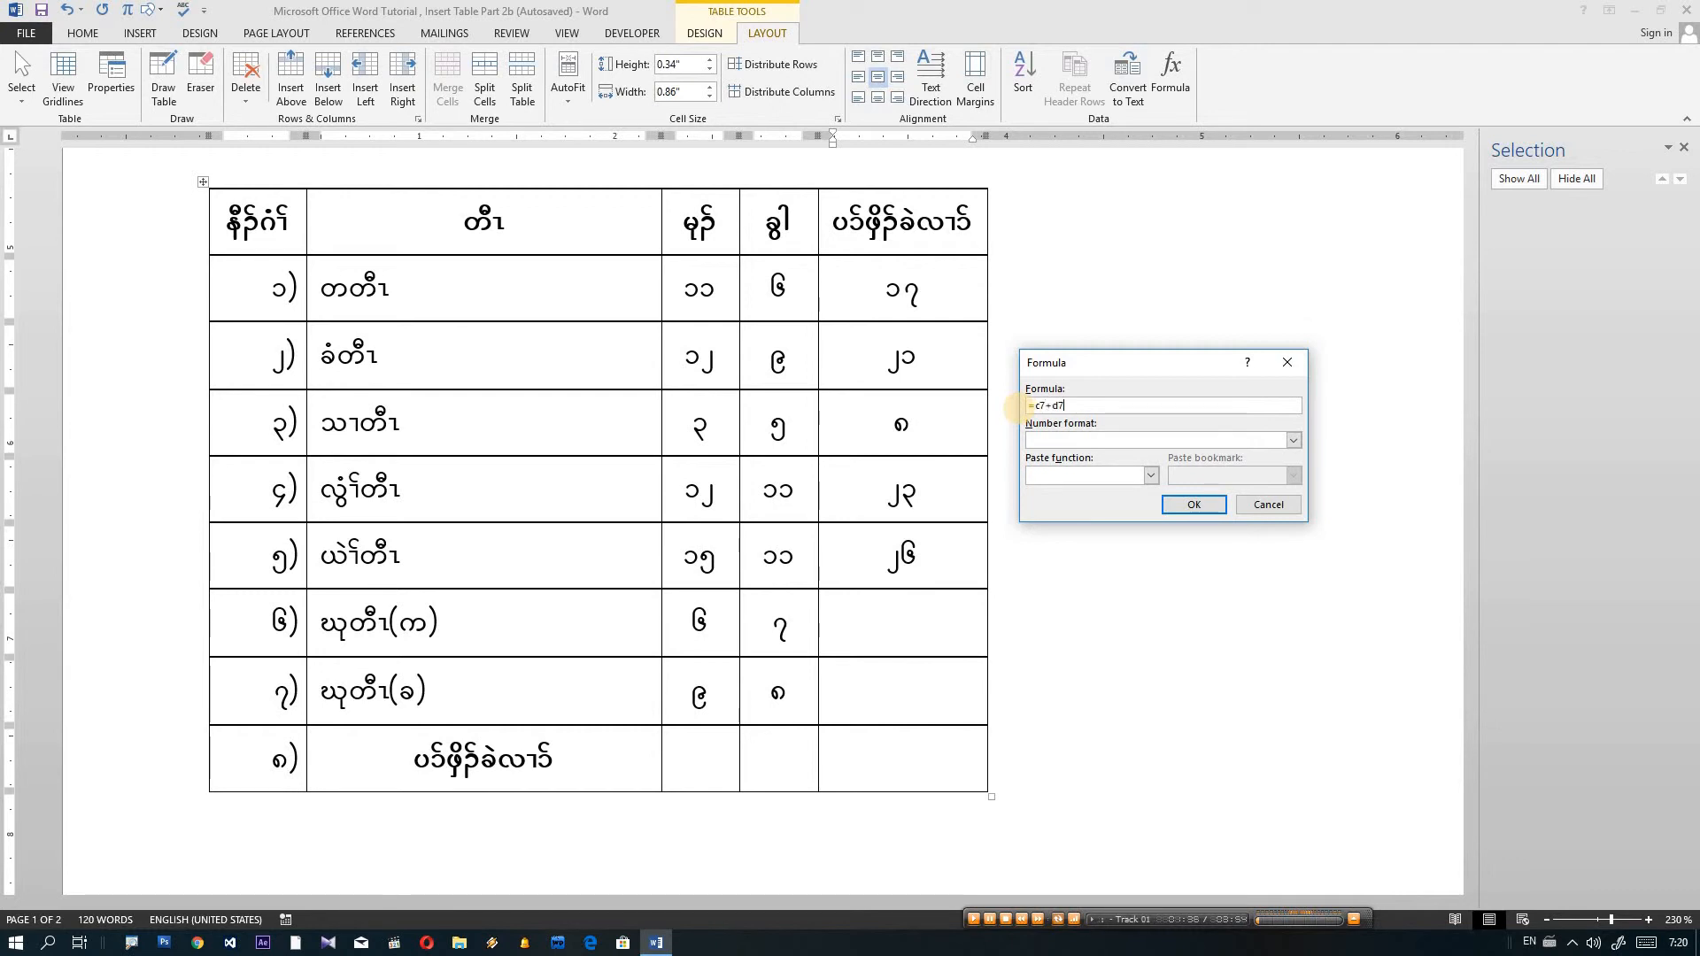
{"action": "left_click", "coordinate": [1191, 506]}
Insert the formula =c8+d8 in the seventh data row's total cell.
{"action": "left_click", "coordinate": [912, 689]}
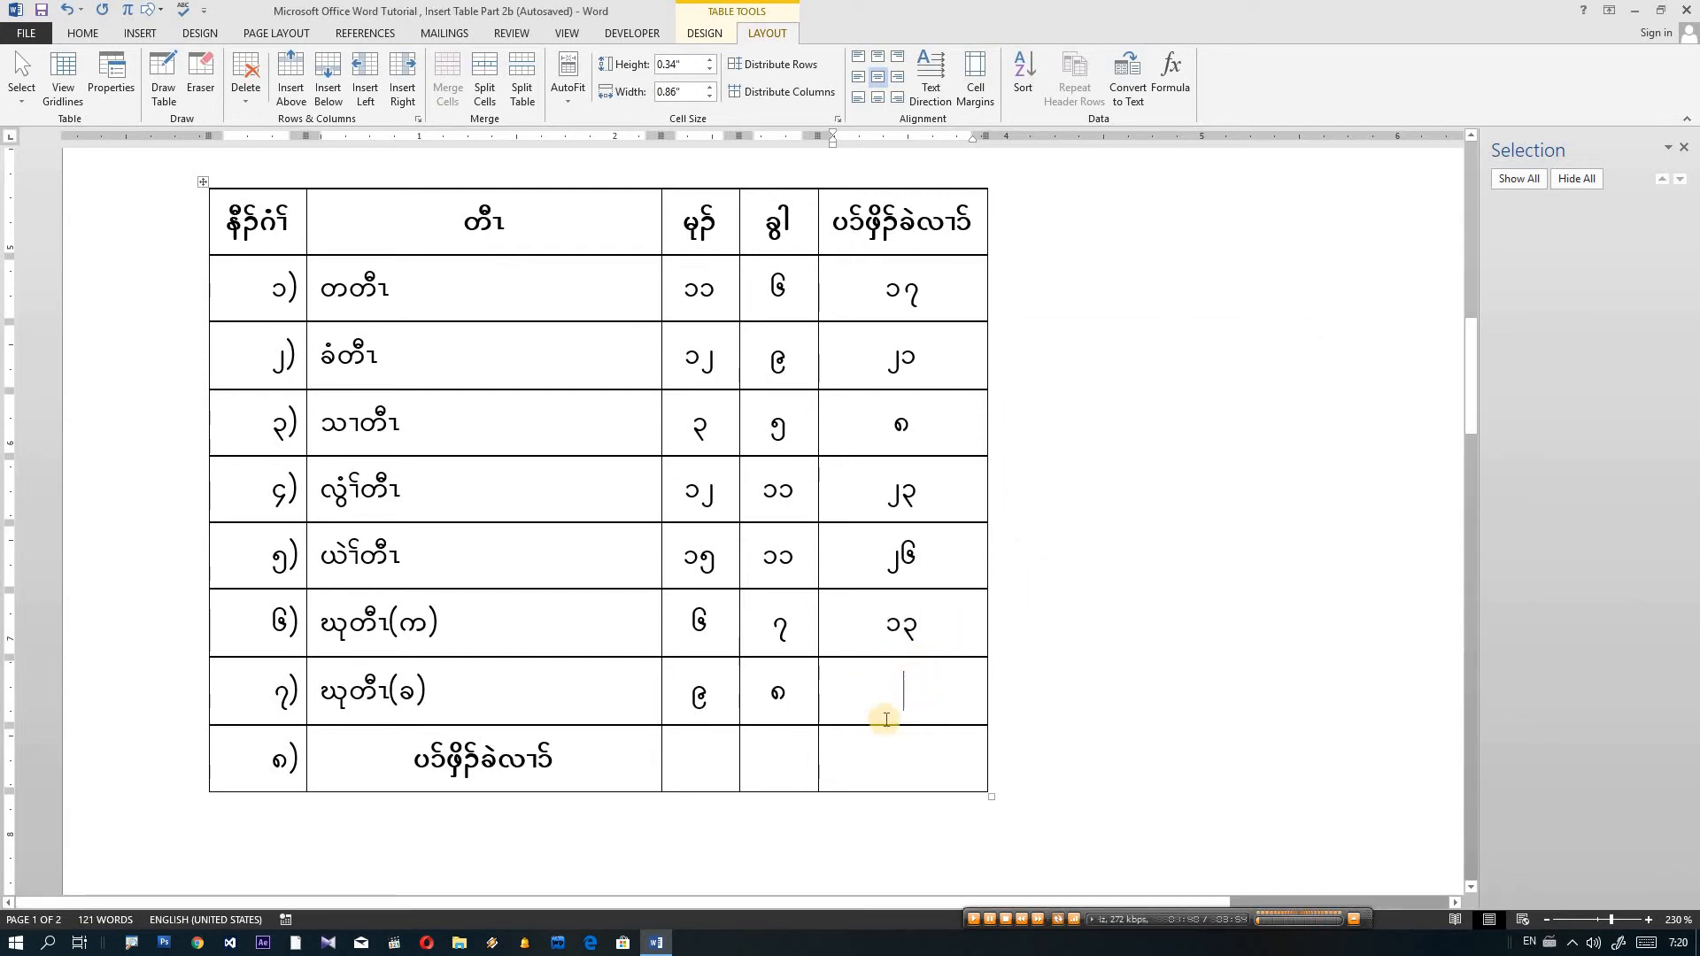
{"action": "left_click", "coordinate": [1175, 96]}
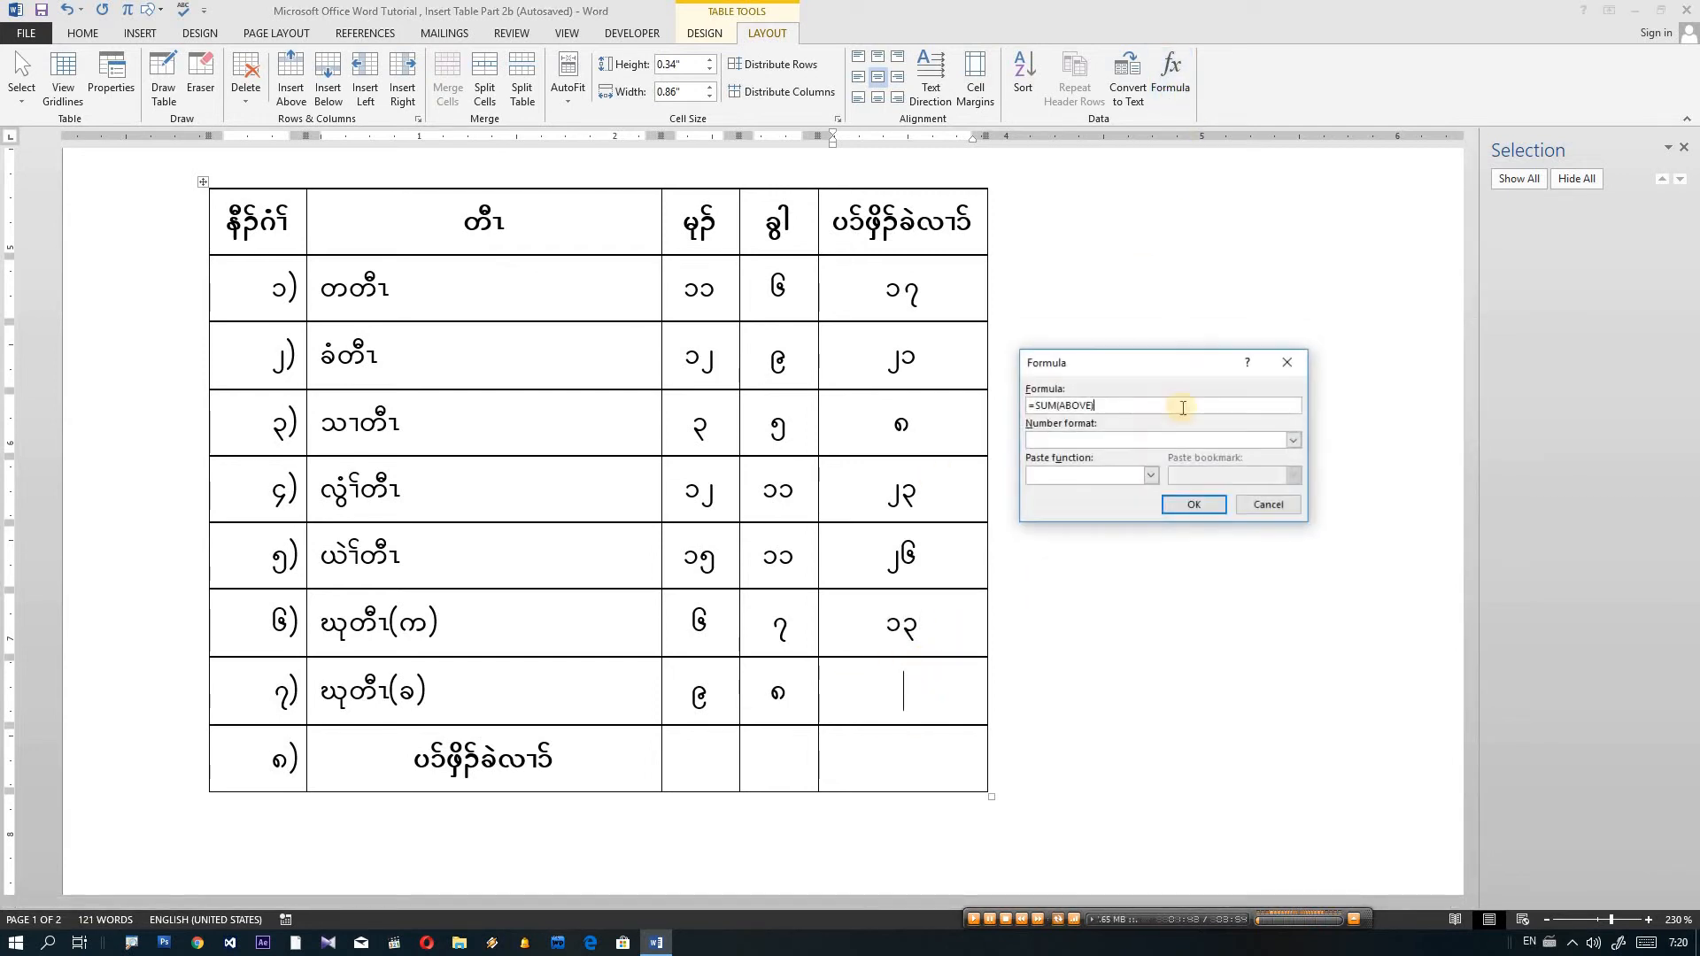
{"action": "left_click_drag", "start_coordinate": [1098, 405], "coordinate": [1022, 406]}
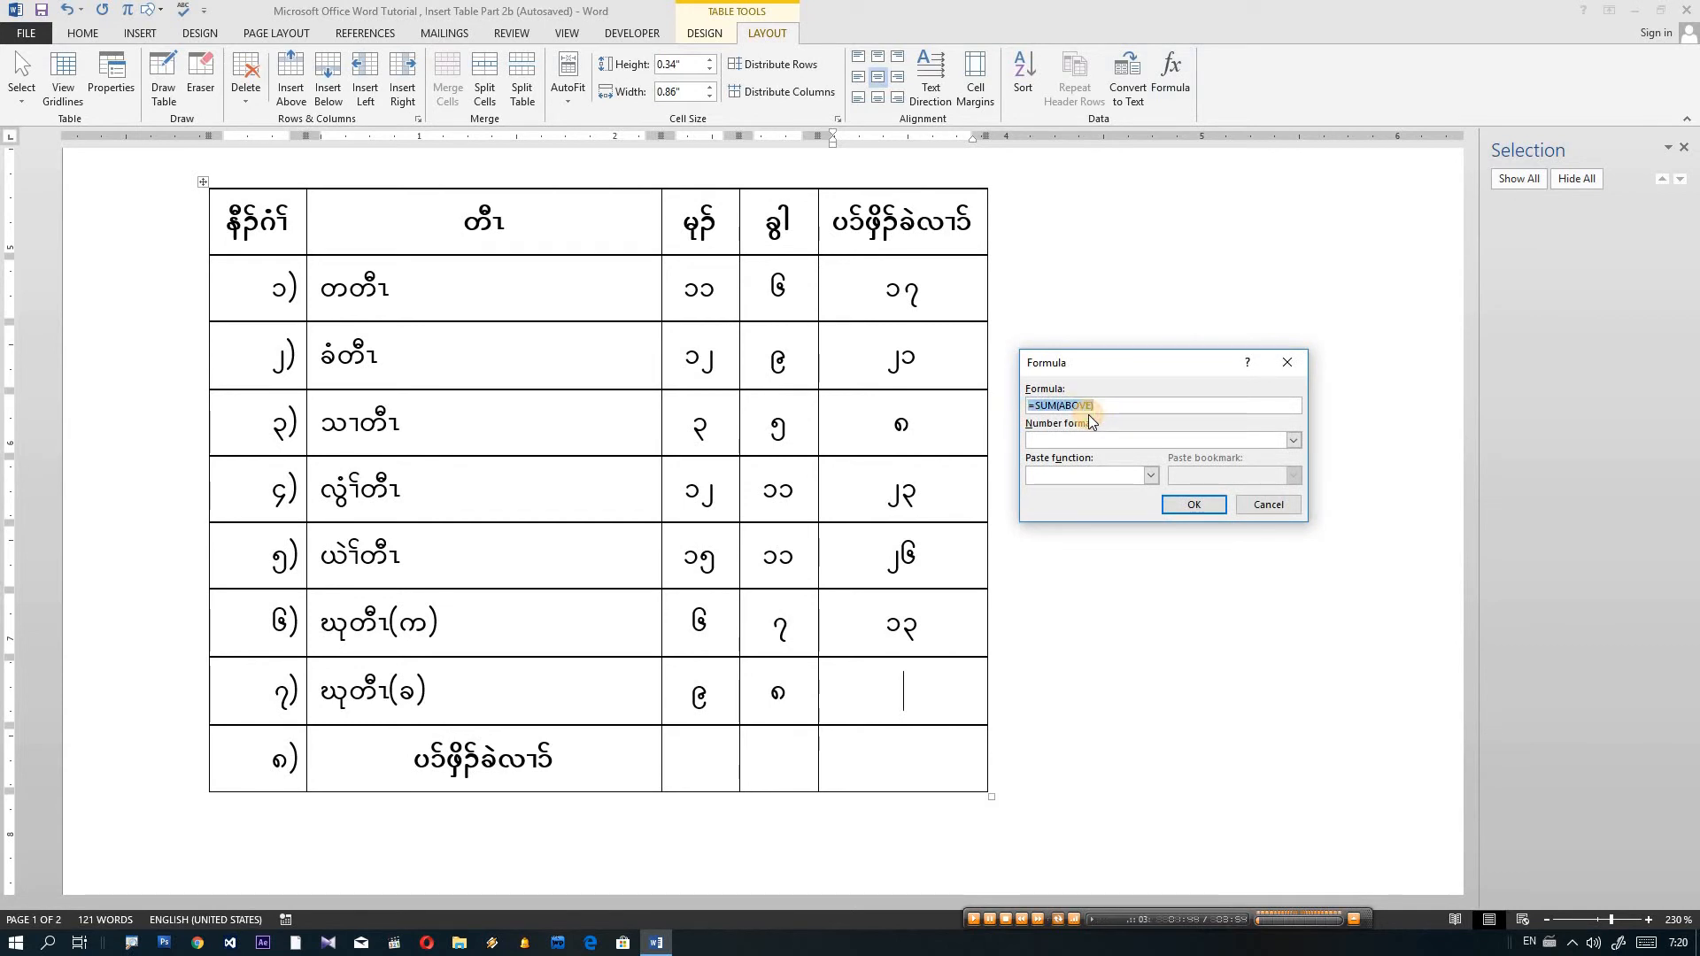
{"action": "type", "text": "="}
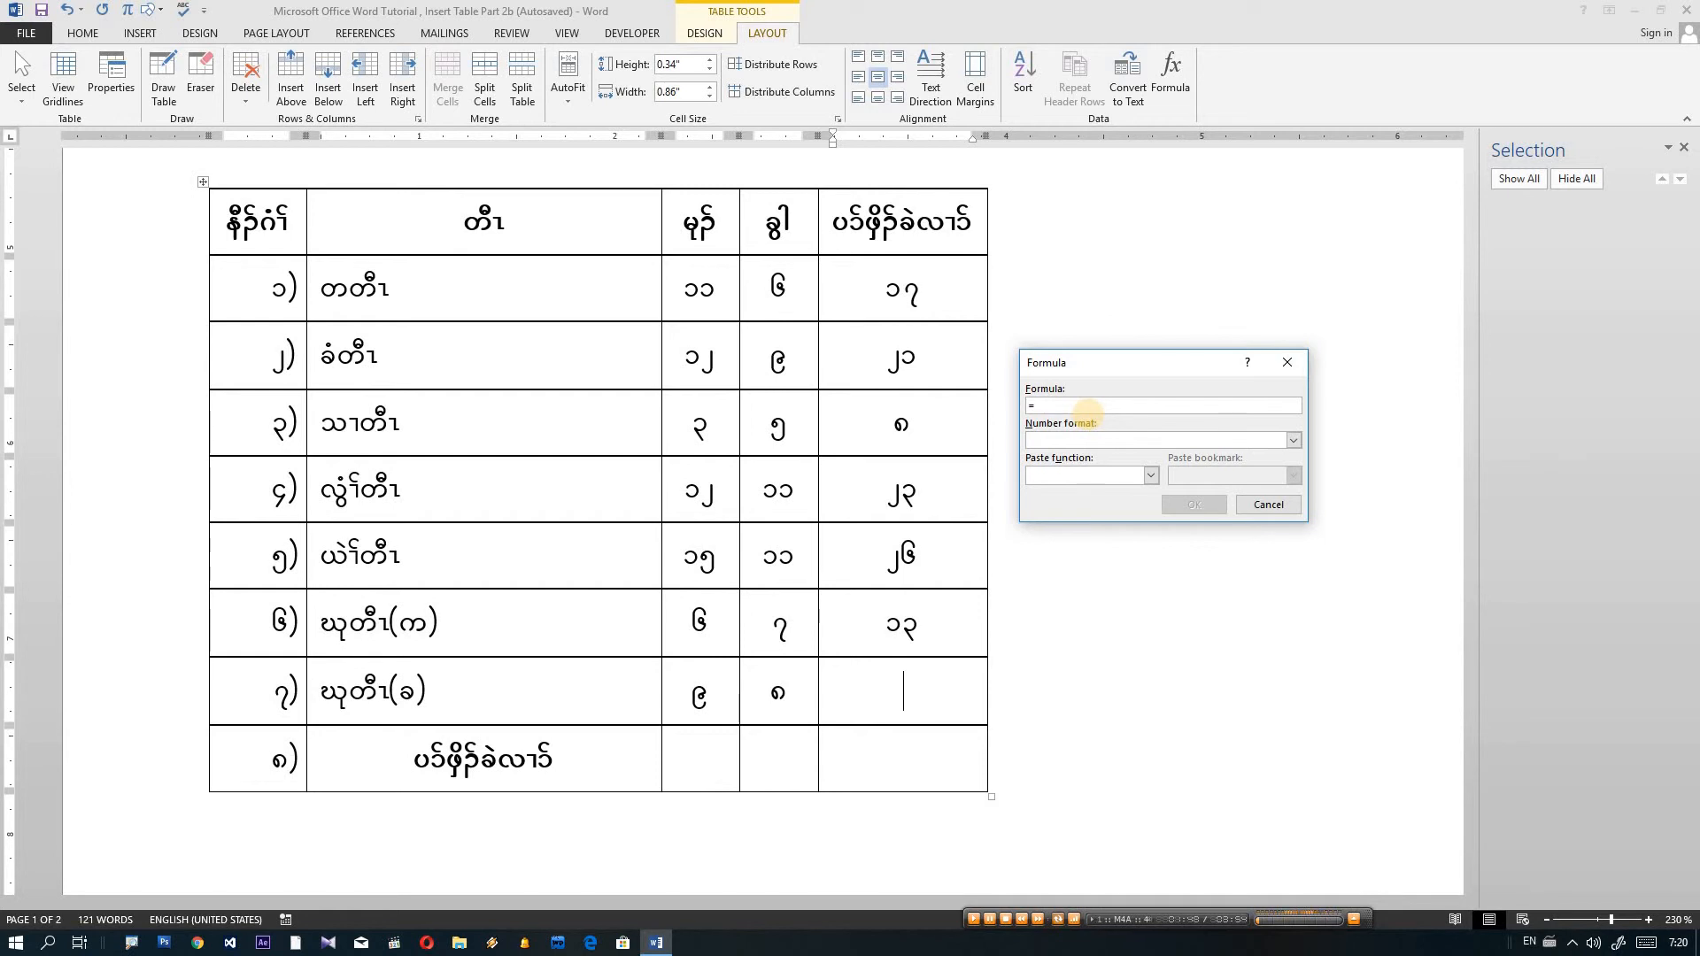
{"action": "type", "text": "c8+d8"}
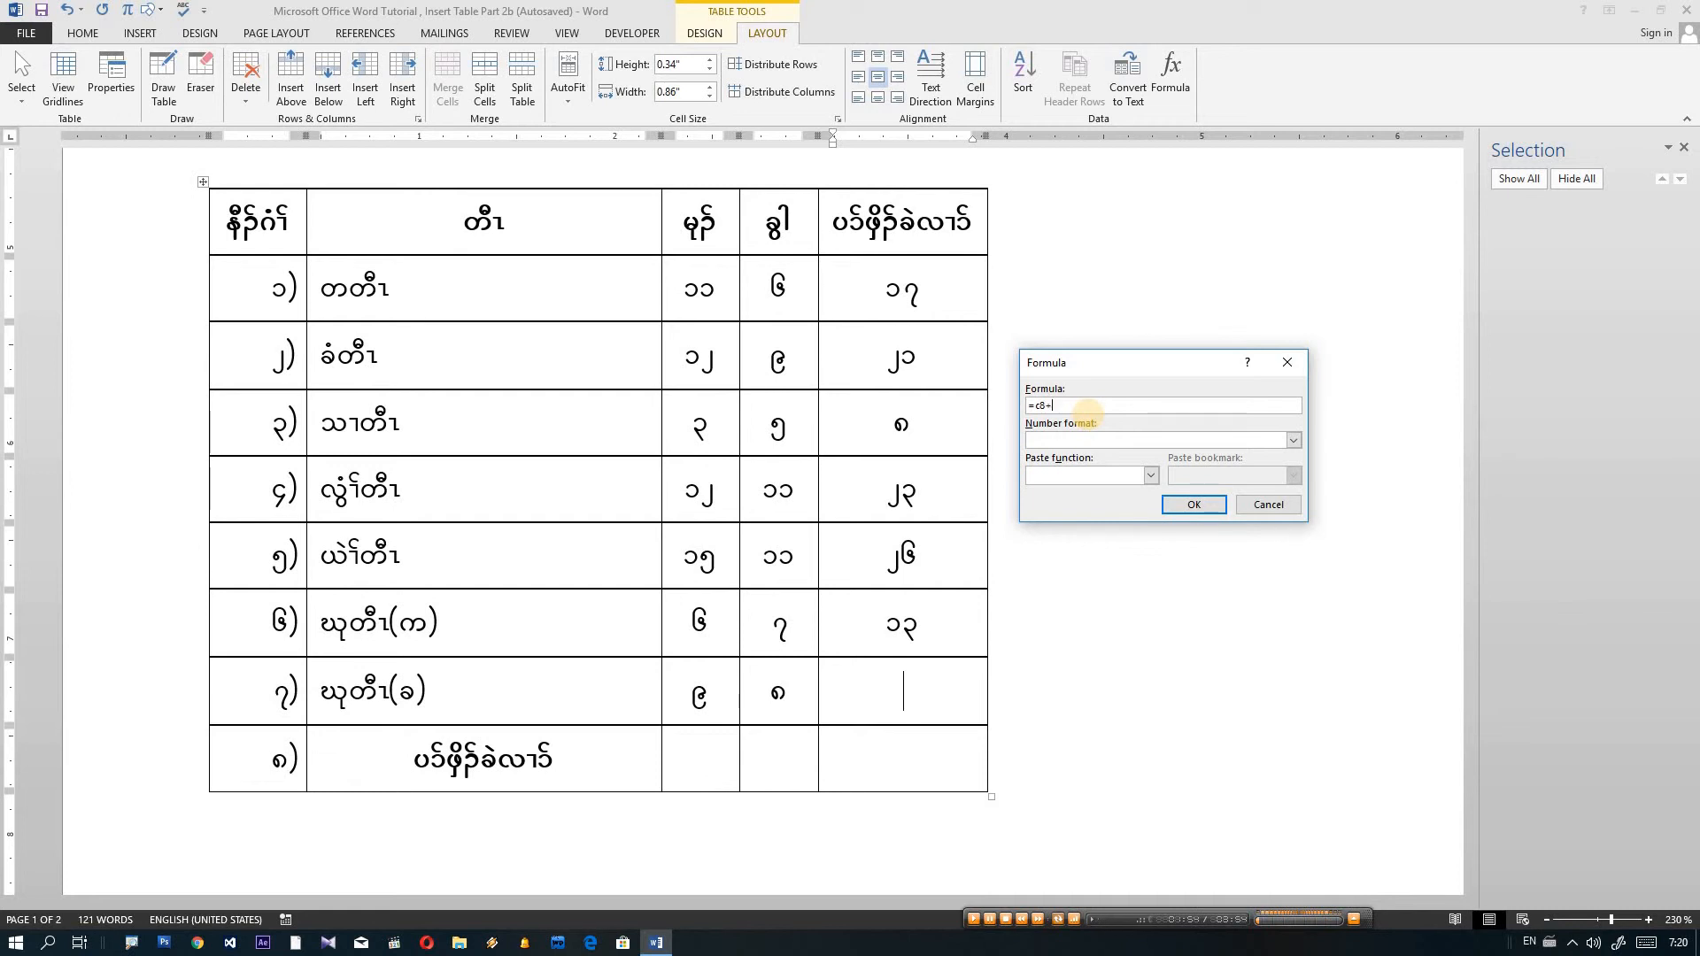
{"action": "left_click", "coordinate": [1195, 512]}
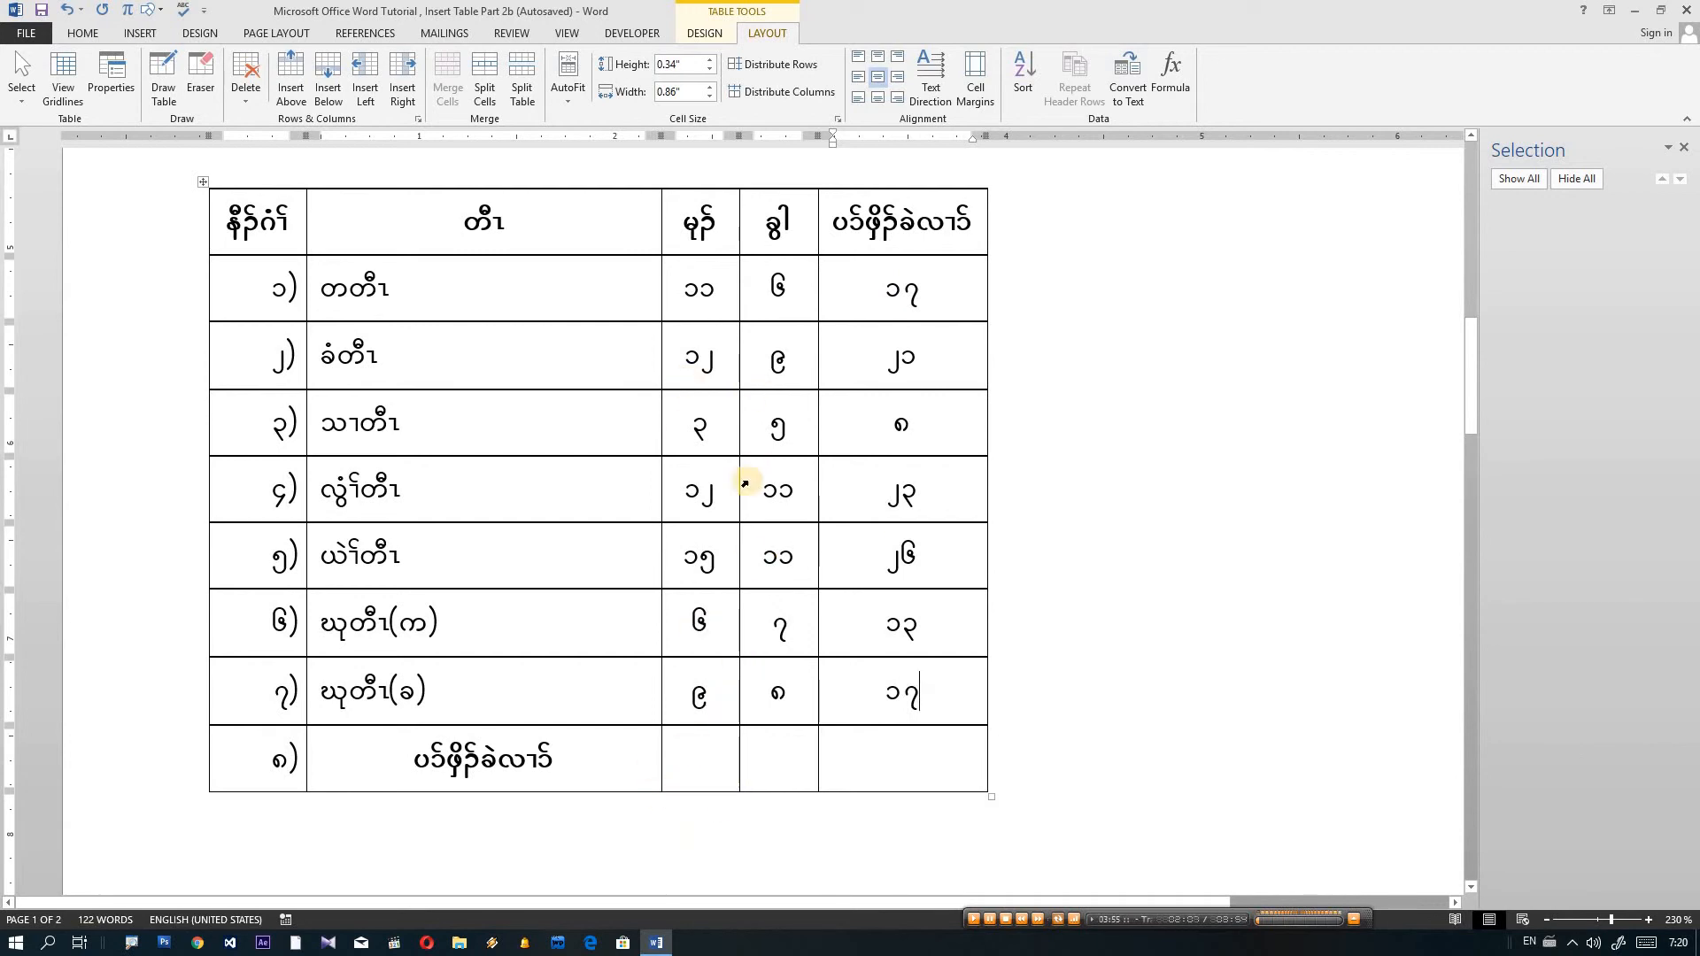
Total the table's third column in the last row with the formula =SUM(ABOVE).
{"action": "left_click", "coordinate": [921, 767]}
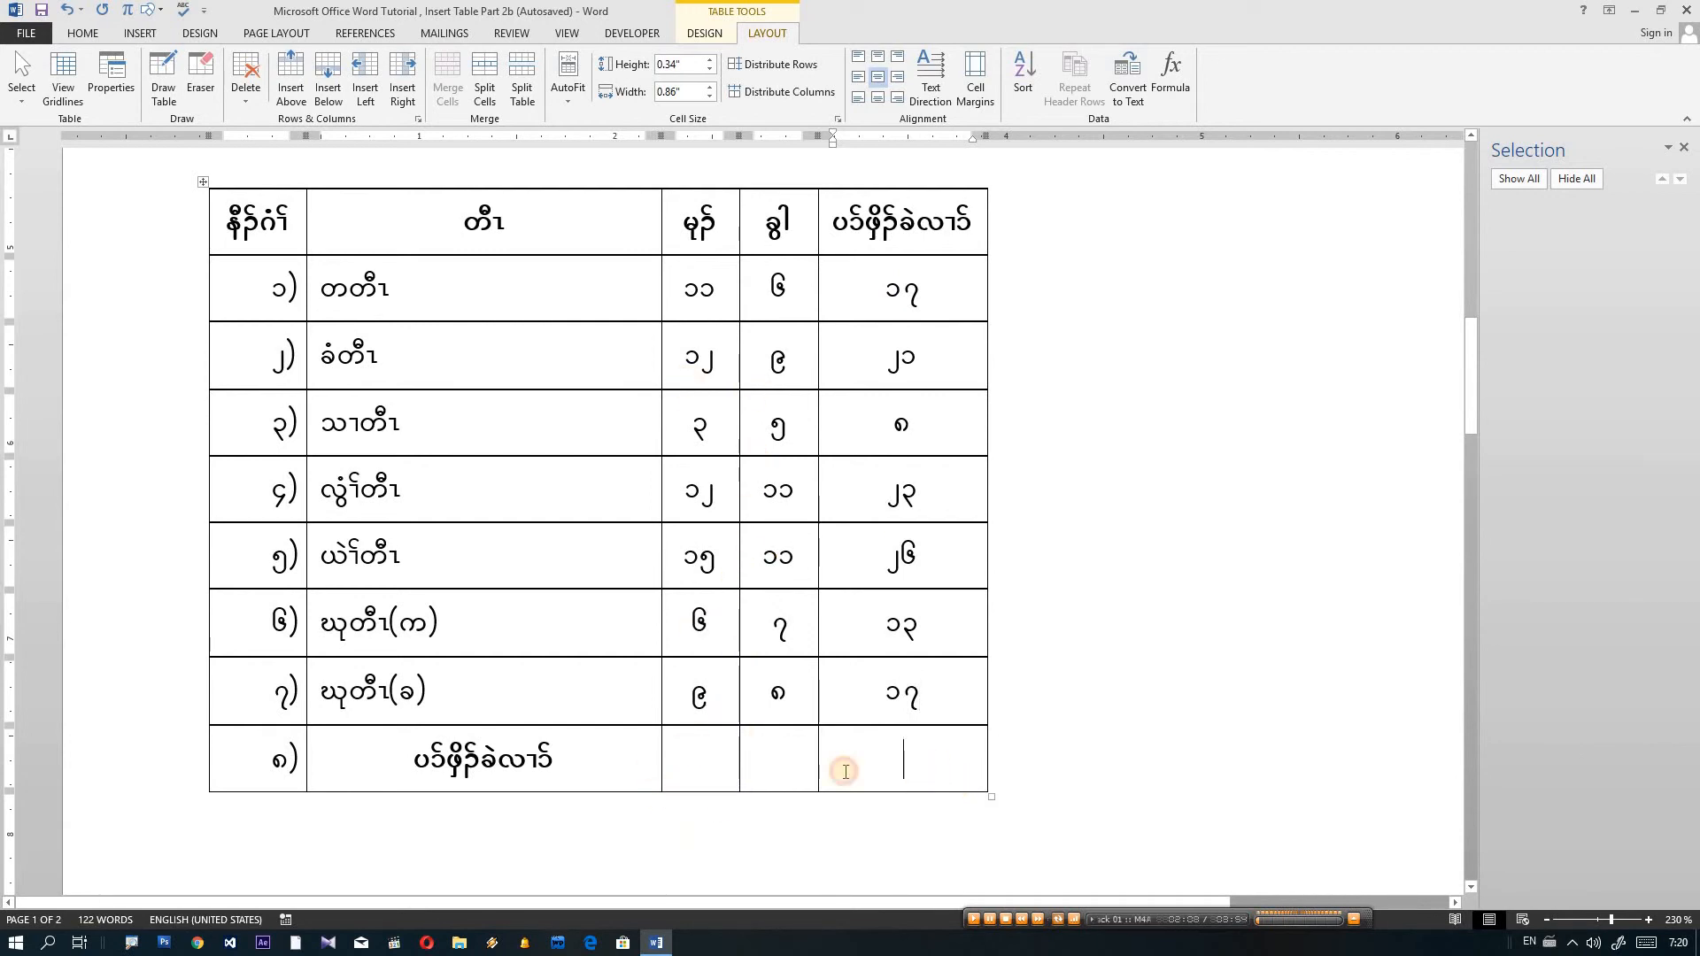
{"action": "left_click", "coordinate": [711, 766]}
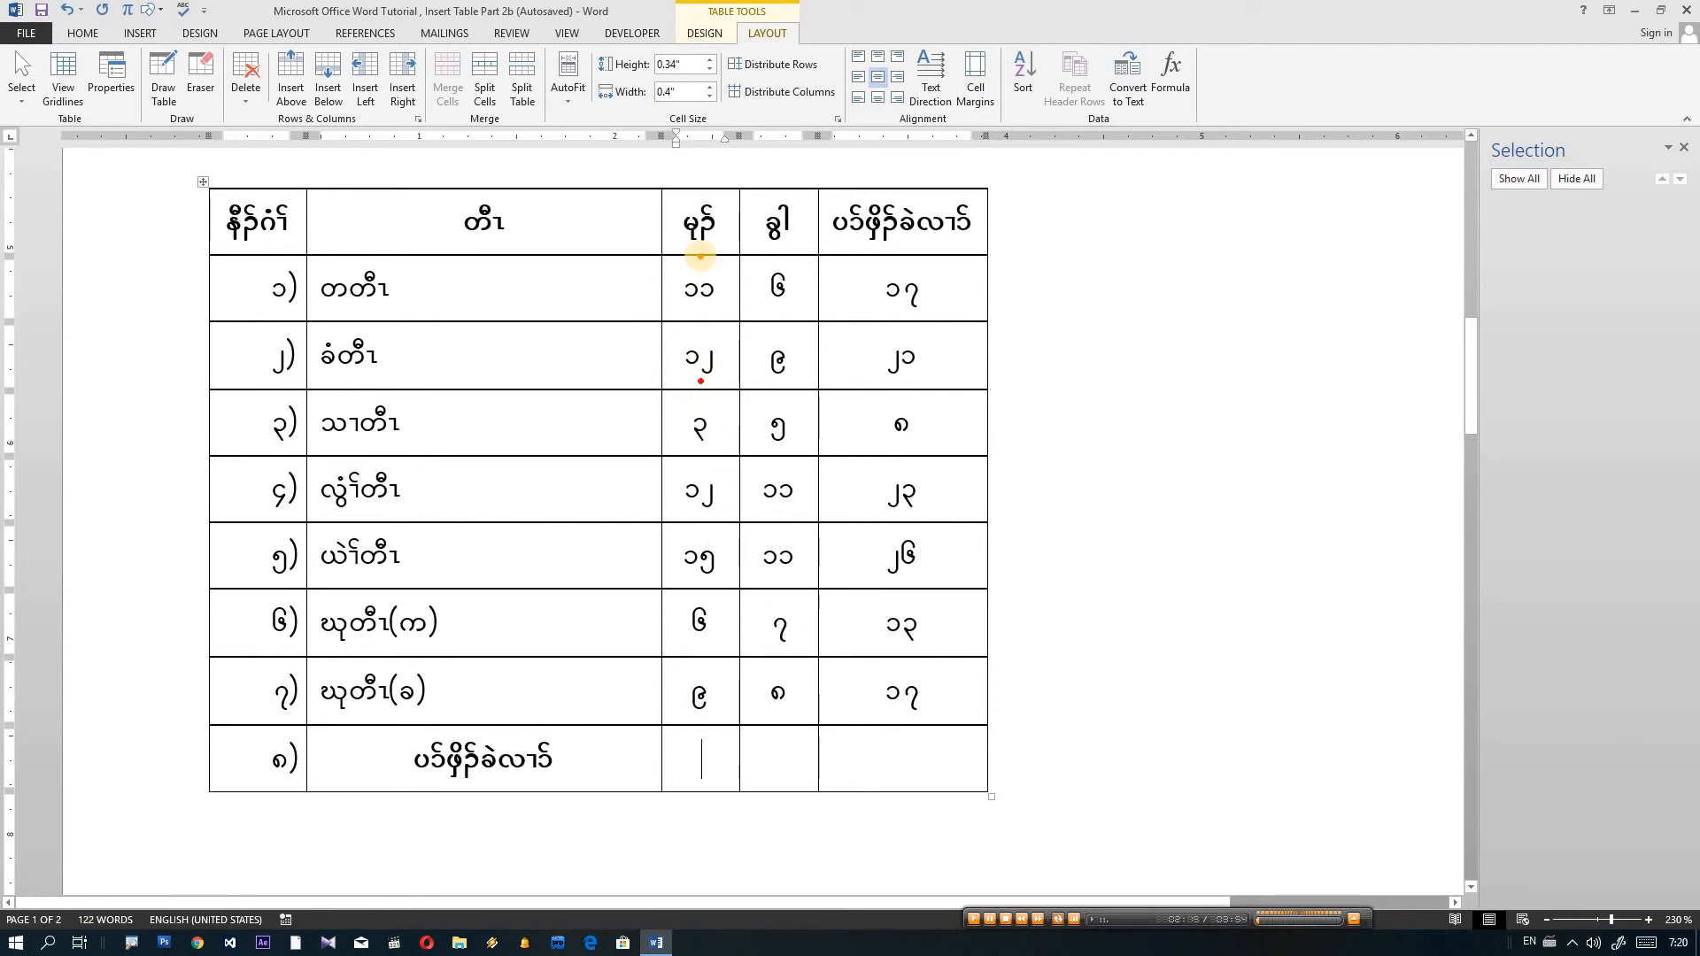
{"action": "mouse_move", "coordinate": [699, 257]}
{"action": "left_mouse_down"}
{"action": "mouse_move", "coordinate": [699, 717]}
{"action": "mouse_move", "coordinate": [718, 768]}
{"action": "mouse_move", "coordinate": [681, 748]}
{"action": "mouse_move", "coordinate": [711, 735]}
{"action": "left_mouse_up"}
{"action": "key", "text": "Escape"}
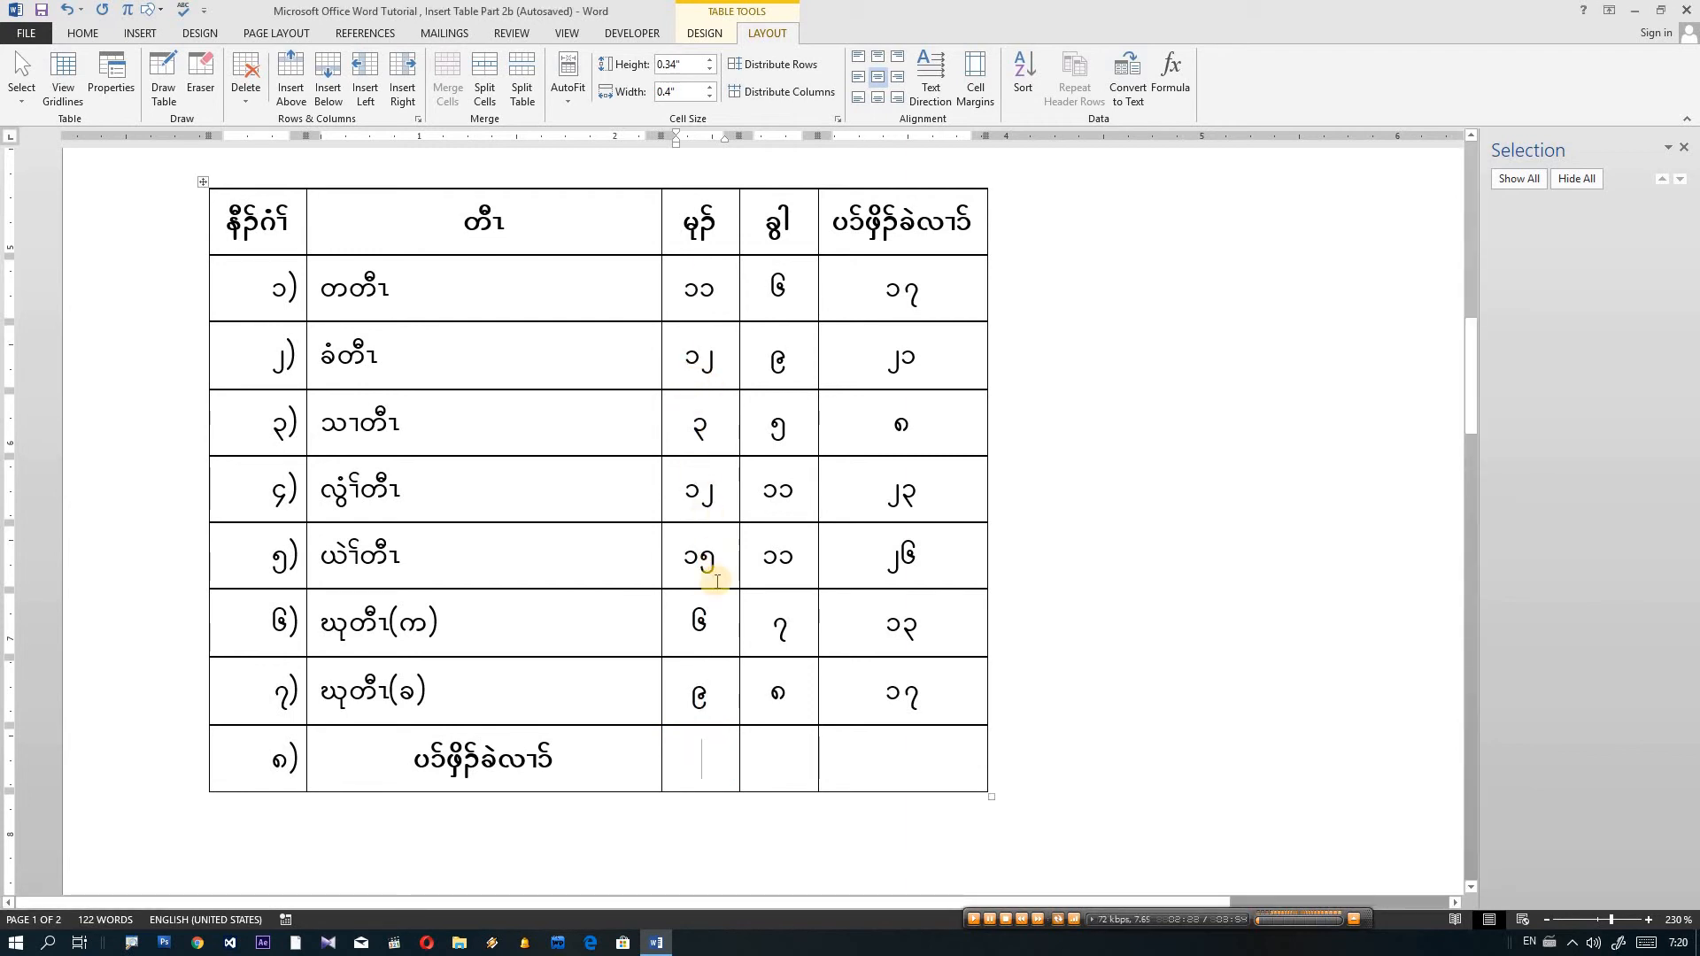
{"action": "left_click", "coordinate": [1167, 100]}
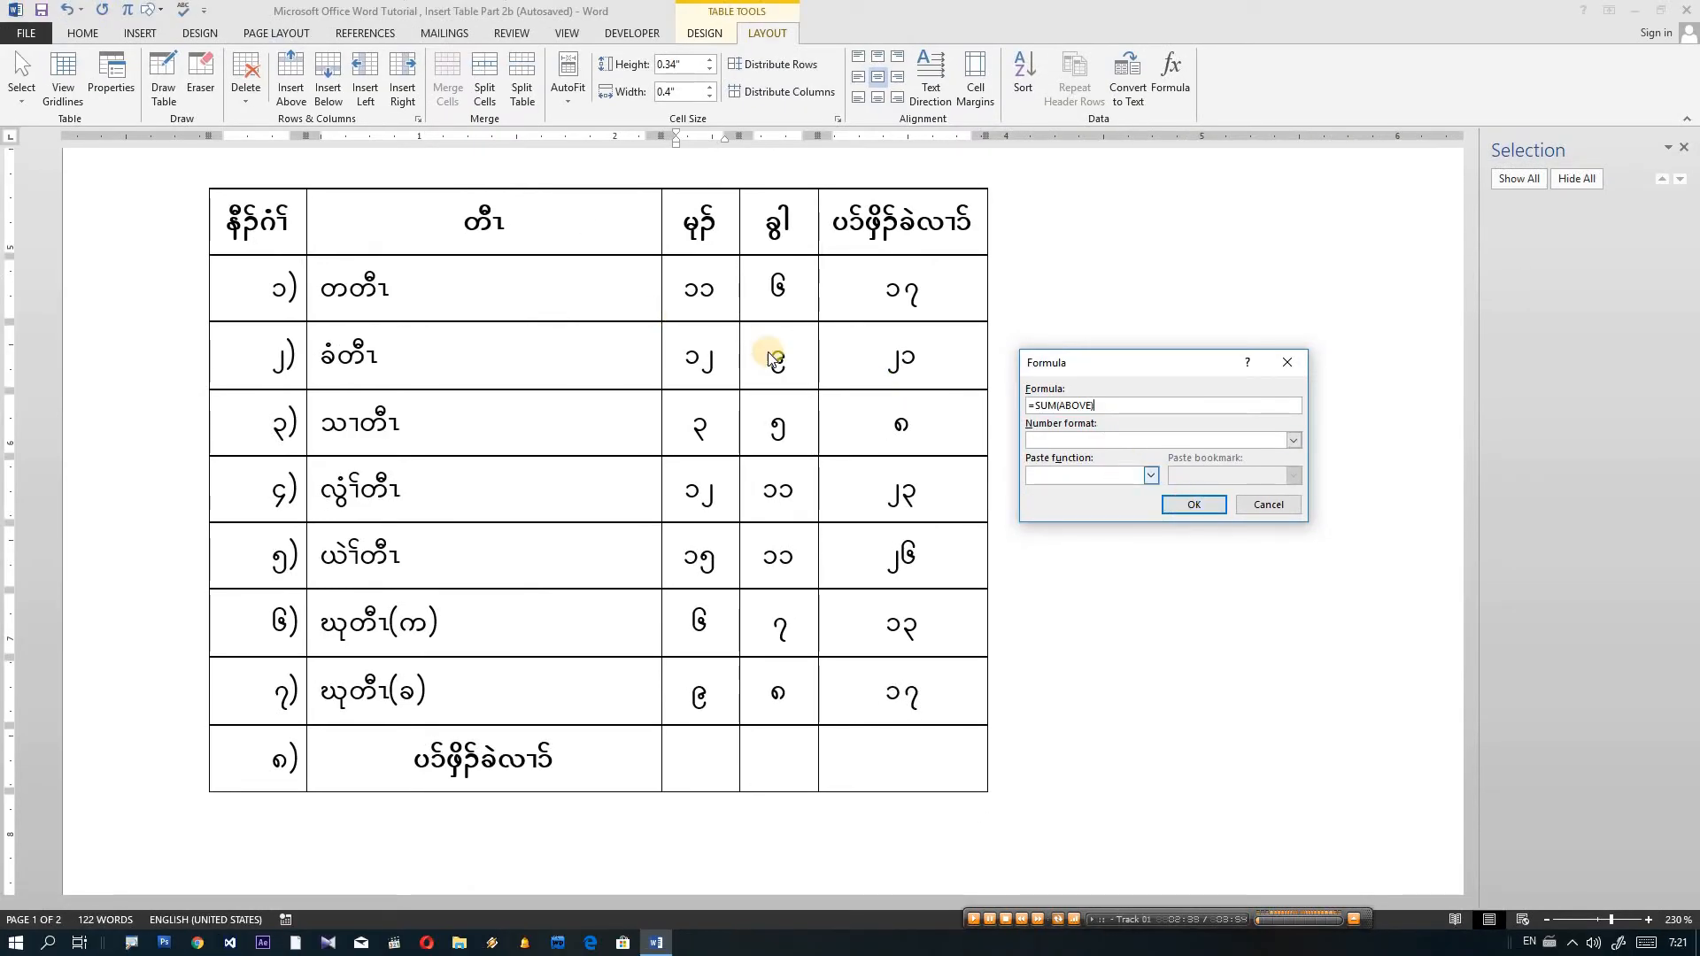
{"action": "left_click", "coordinate": [1195, 505]}
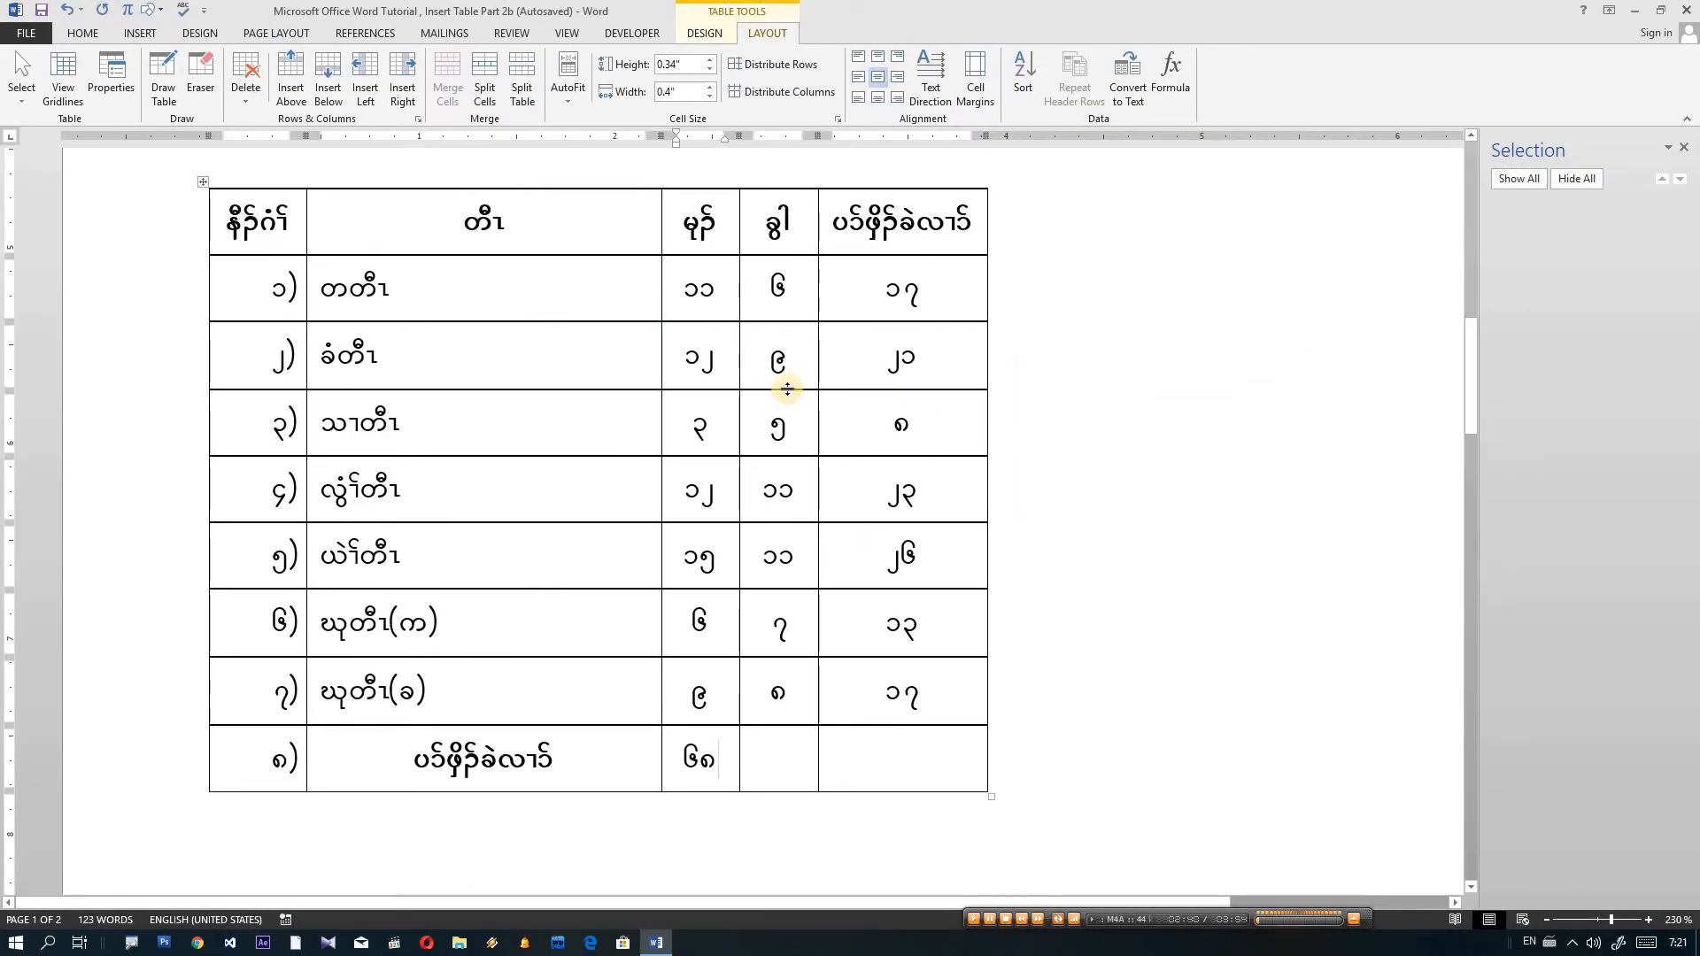
Total the table's fourth and fifth columns in the last row, using =SUM(ABOVE) in each cell.
{"action": "left_click", "coordinate": [796, 751]}
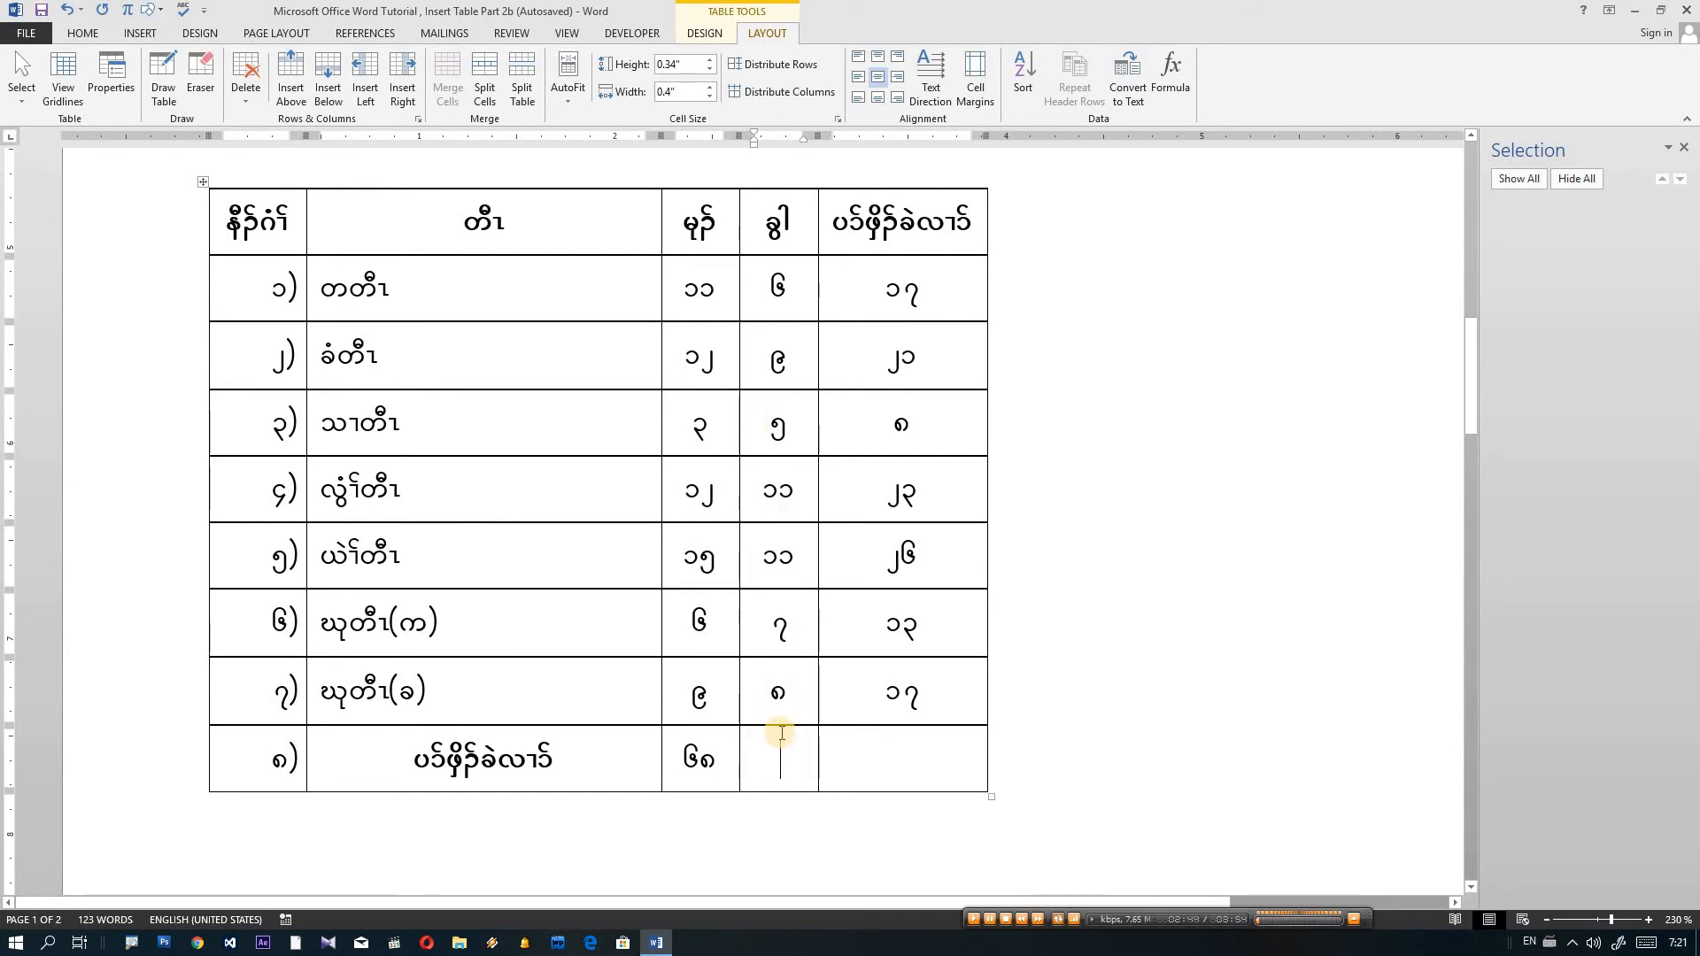
{"action": "left_click", "coordinate": [1170, 76]}
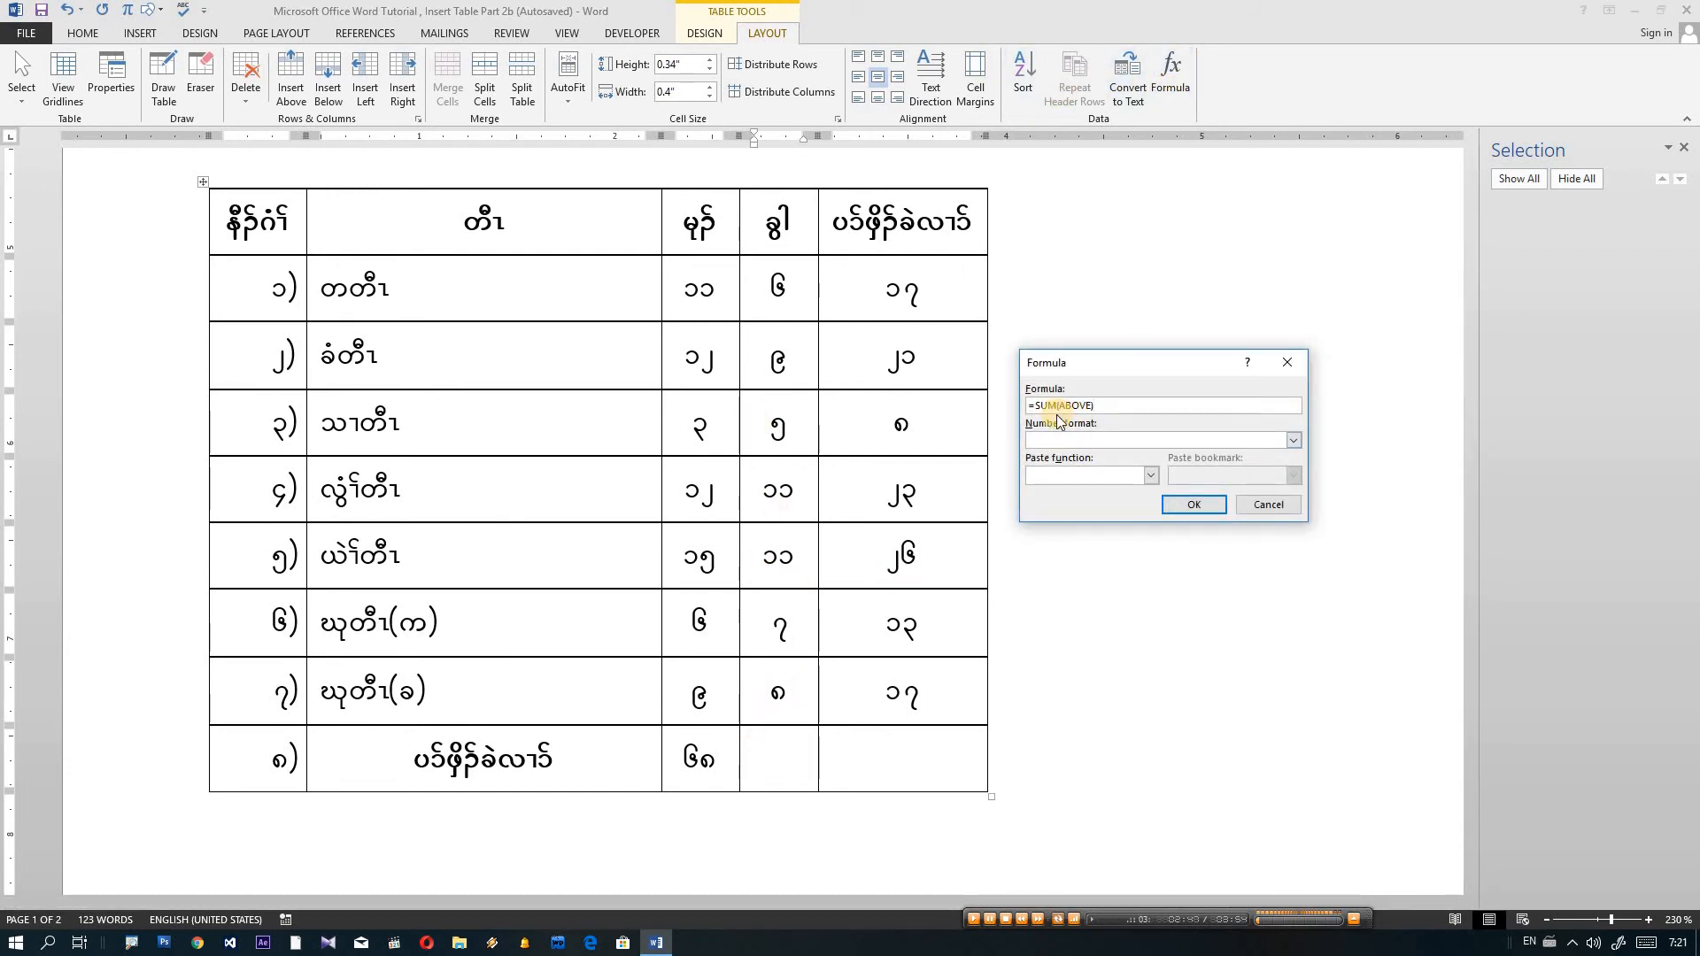
{"action": "left_click", "coordinate": [1188, 505]}
{"action": "left_click", "coordinate": [925, 754]}
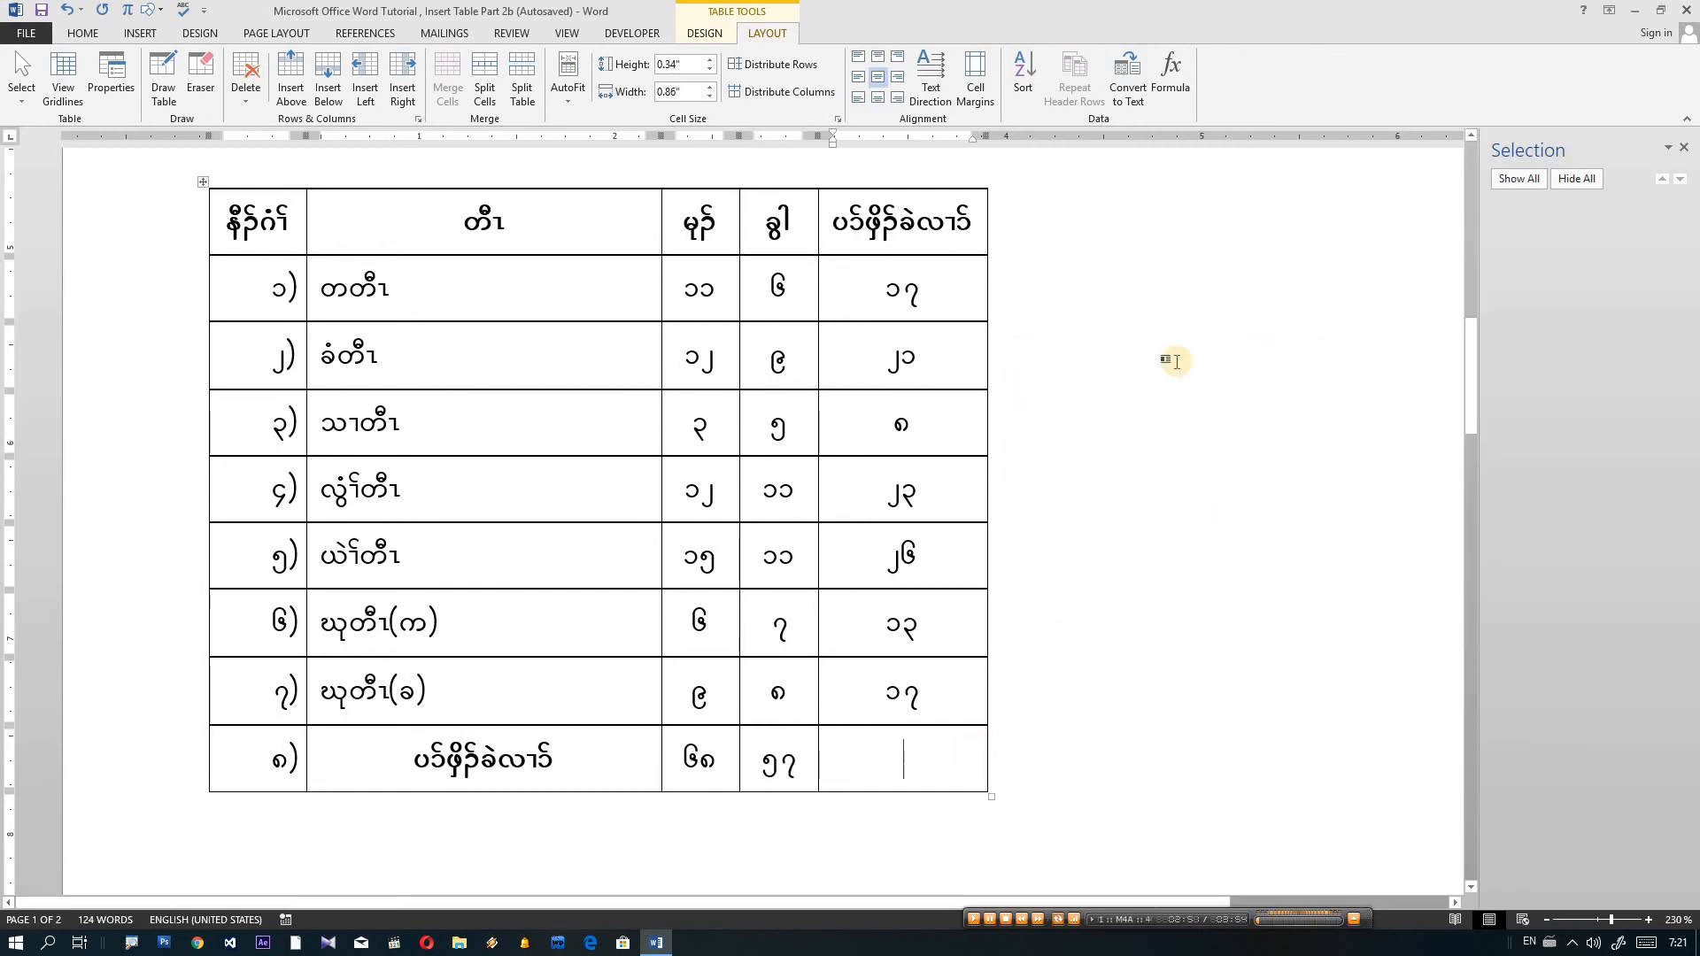
{"action": "left_click", "coordinate": [1186, 101]}
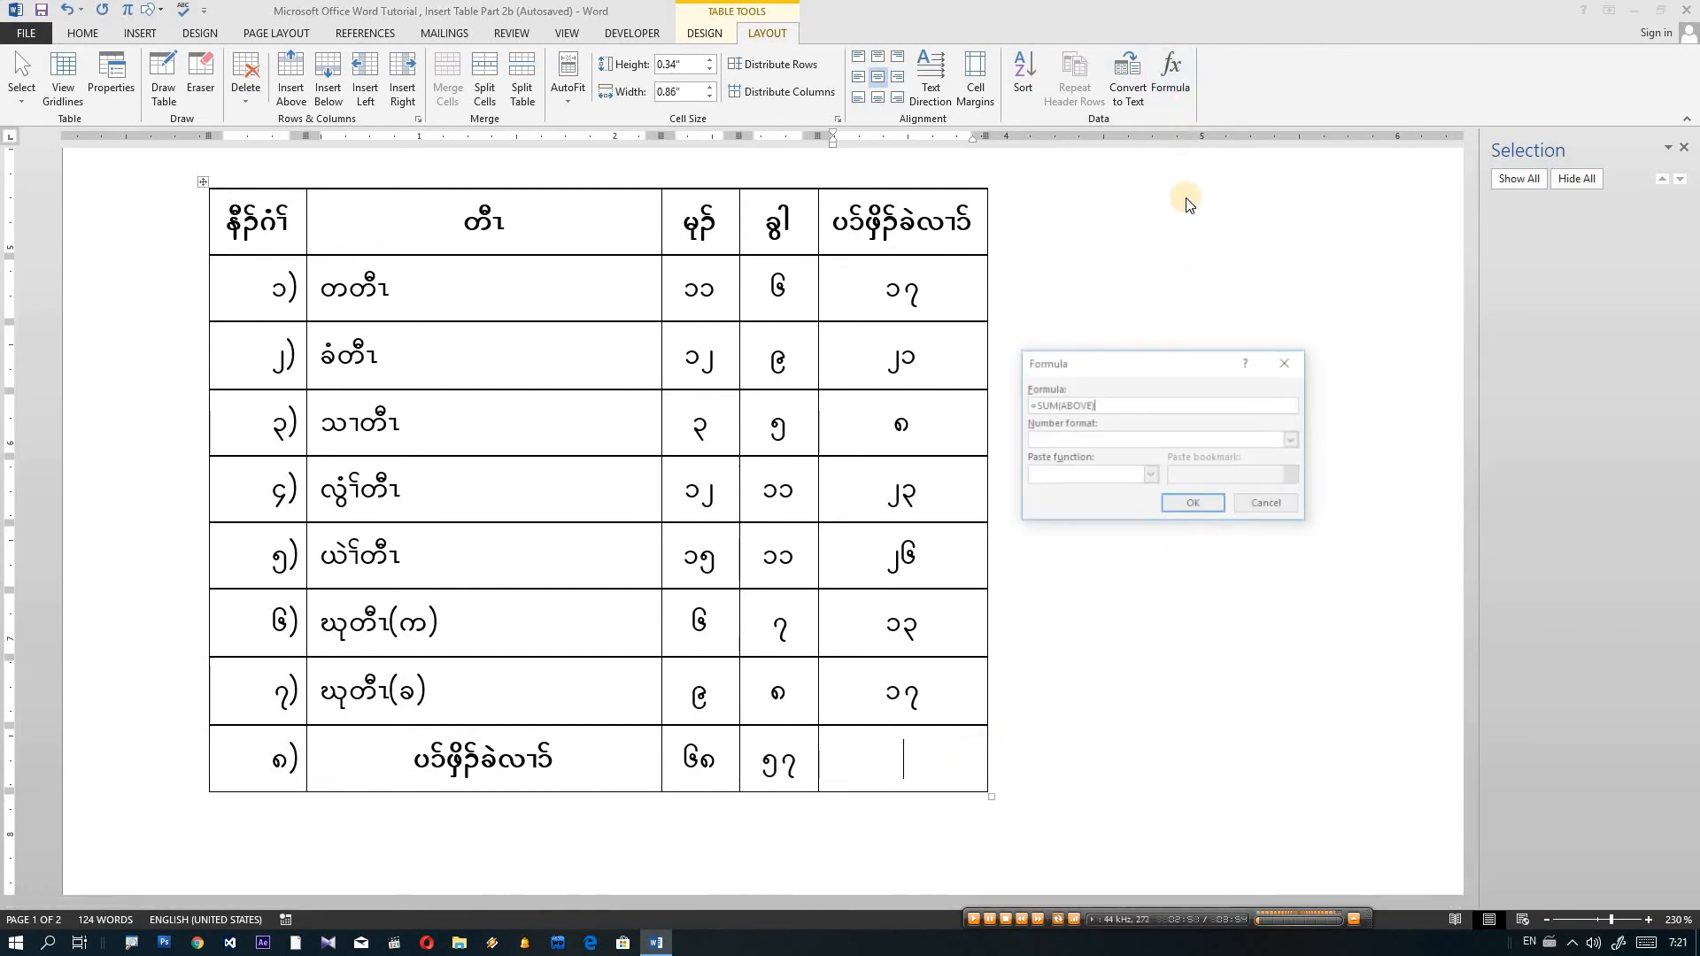
{"action": "left_click", "coordinate": [1191, 506]}
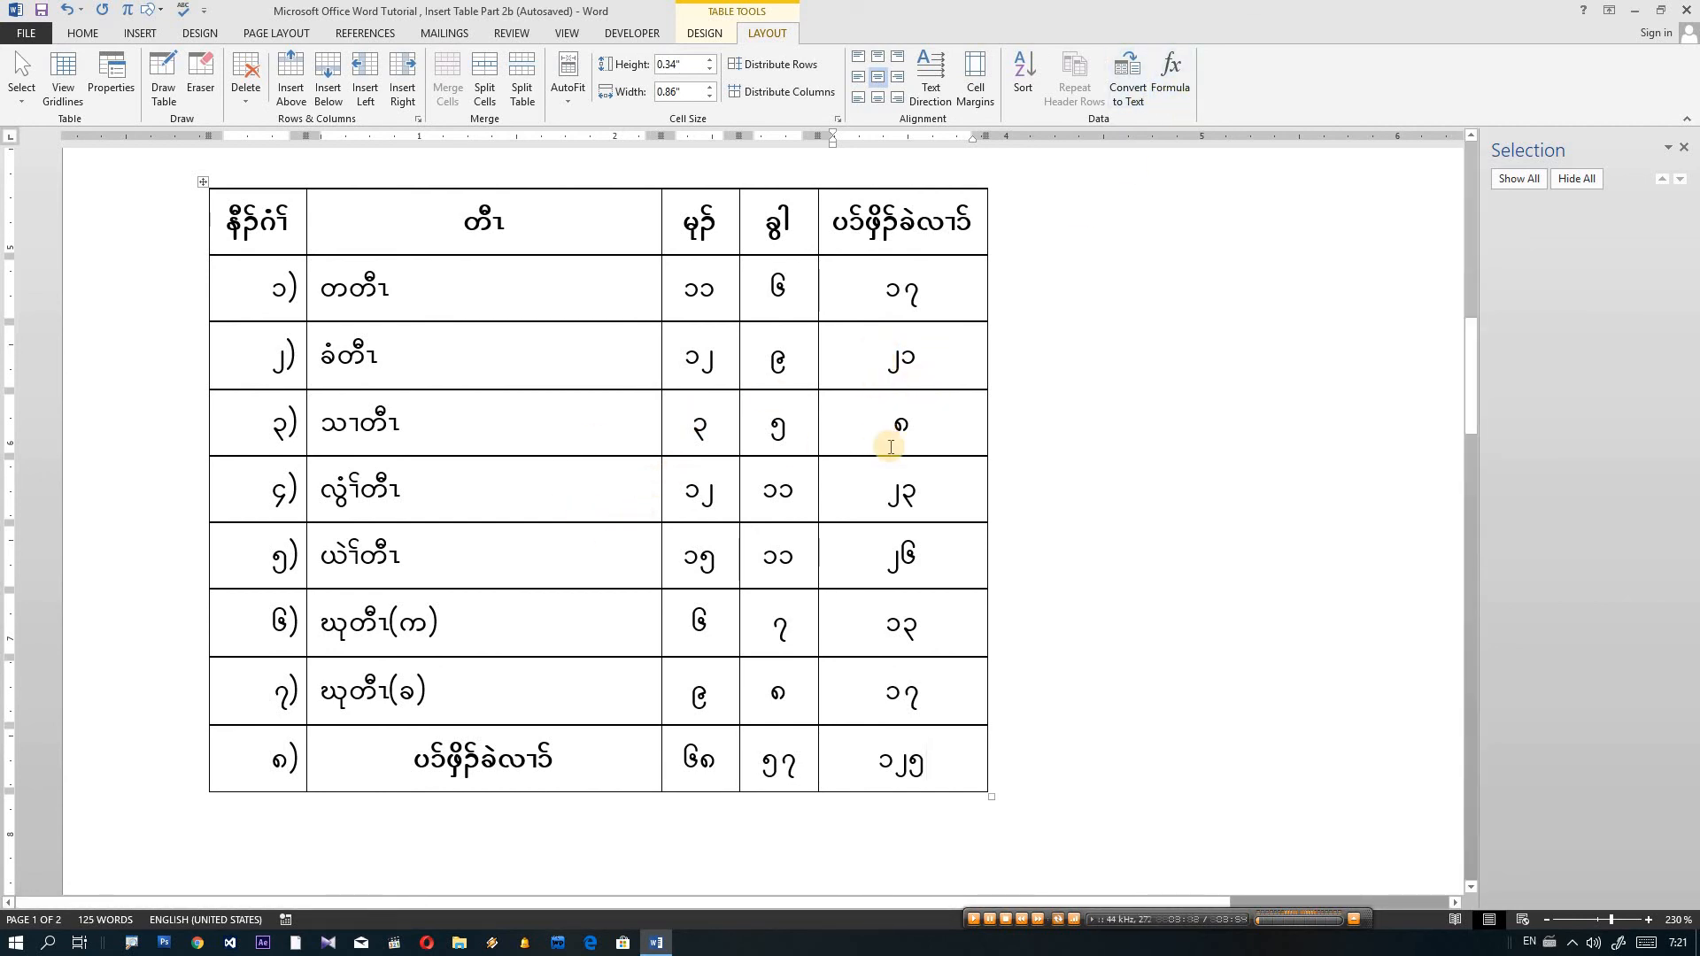
{"action": "scroll", "coordinate": [954, 636], "scroll_direction": "down", "scroll_amount": 1}
{"action": "scroll", "coordinate": [954, 635], "scroll_direction": "down", "scroll_amount": 2}
{"action": "scroll", "coordinate": [953, 636], "scroll_direction": "up", "scroll_amount": 3}
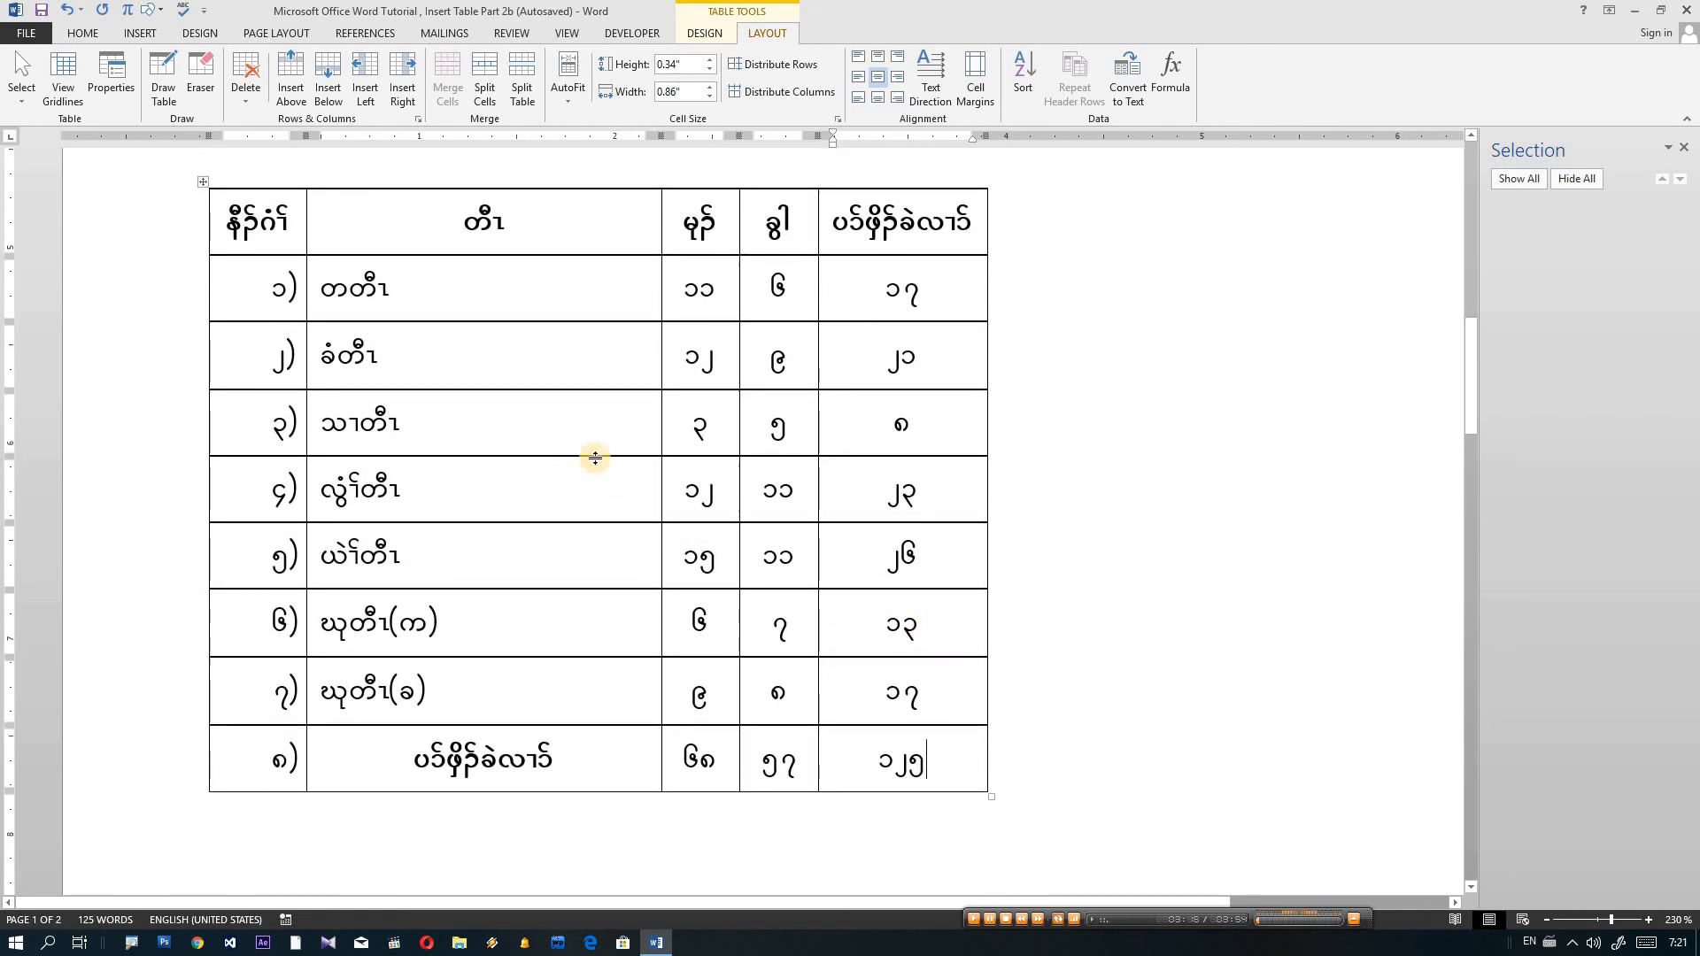